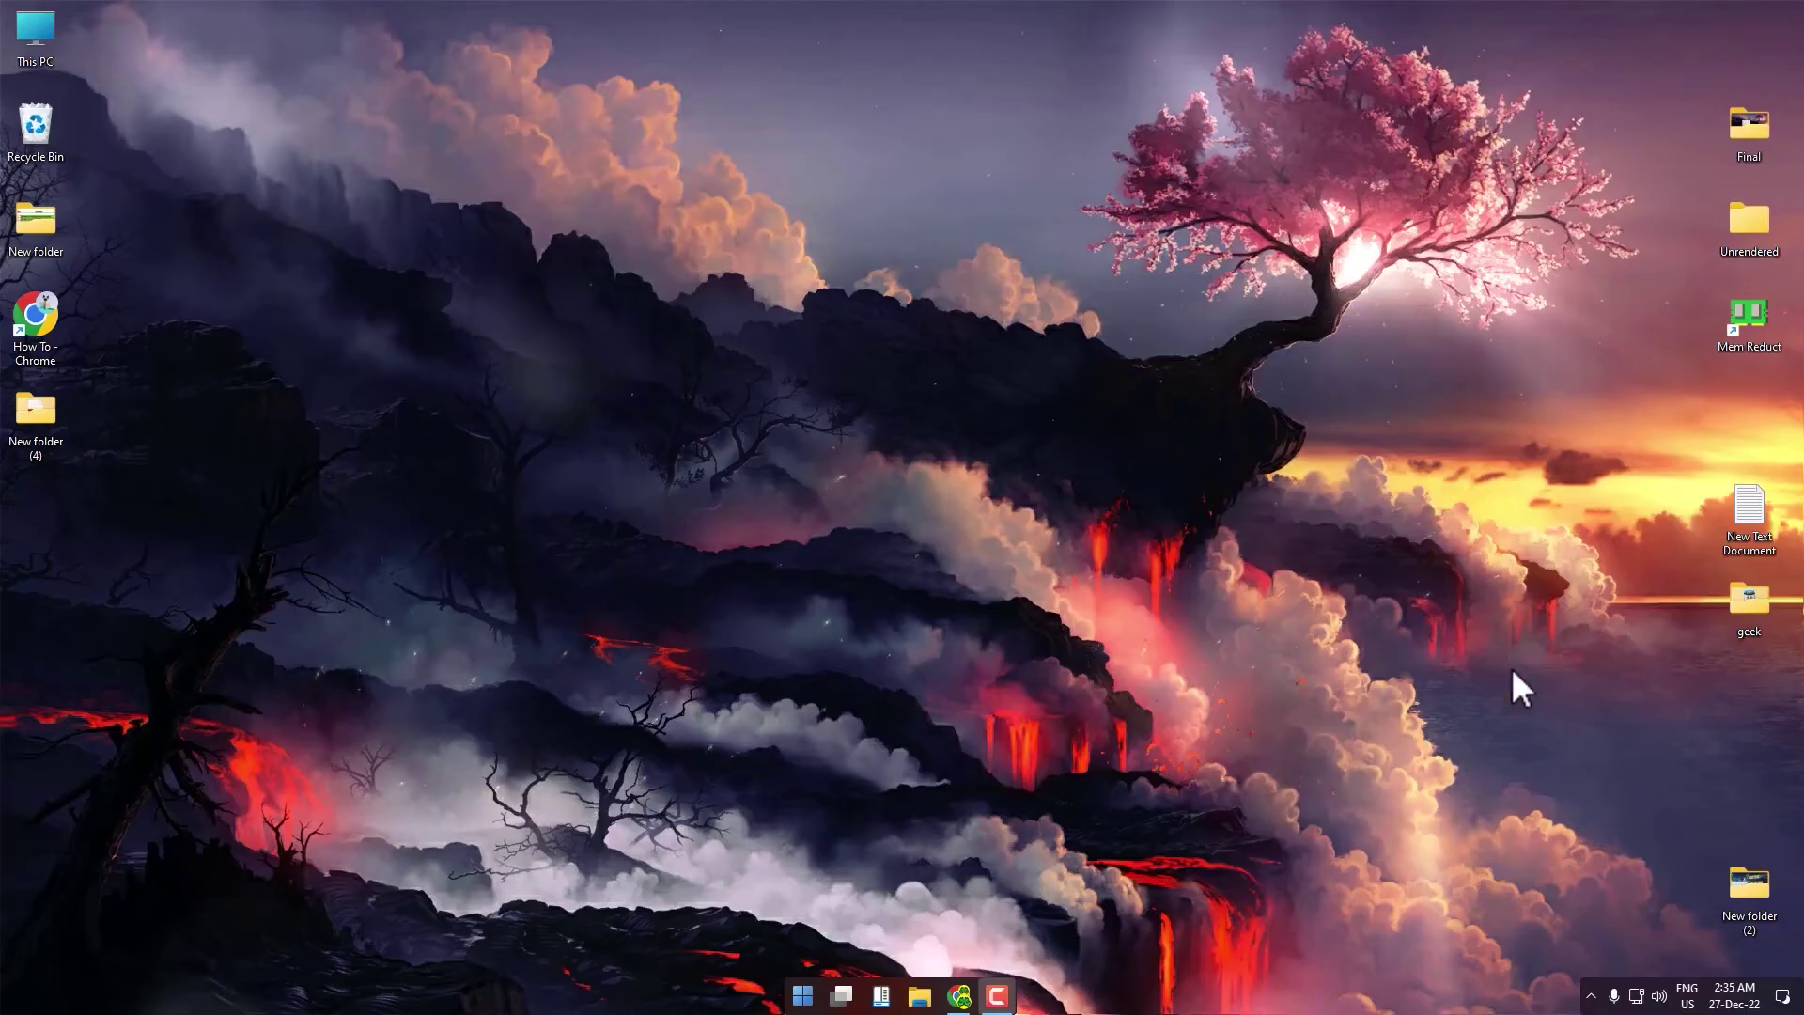
Launch the Epic Games Launcher and bring up its main window.
left_click(1591, 995)
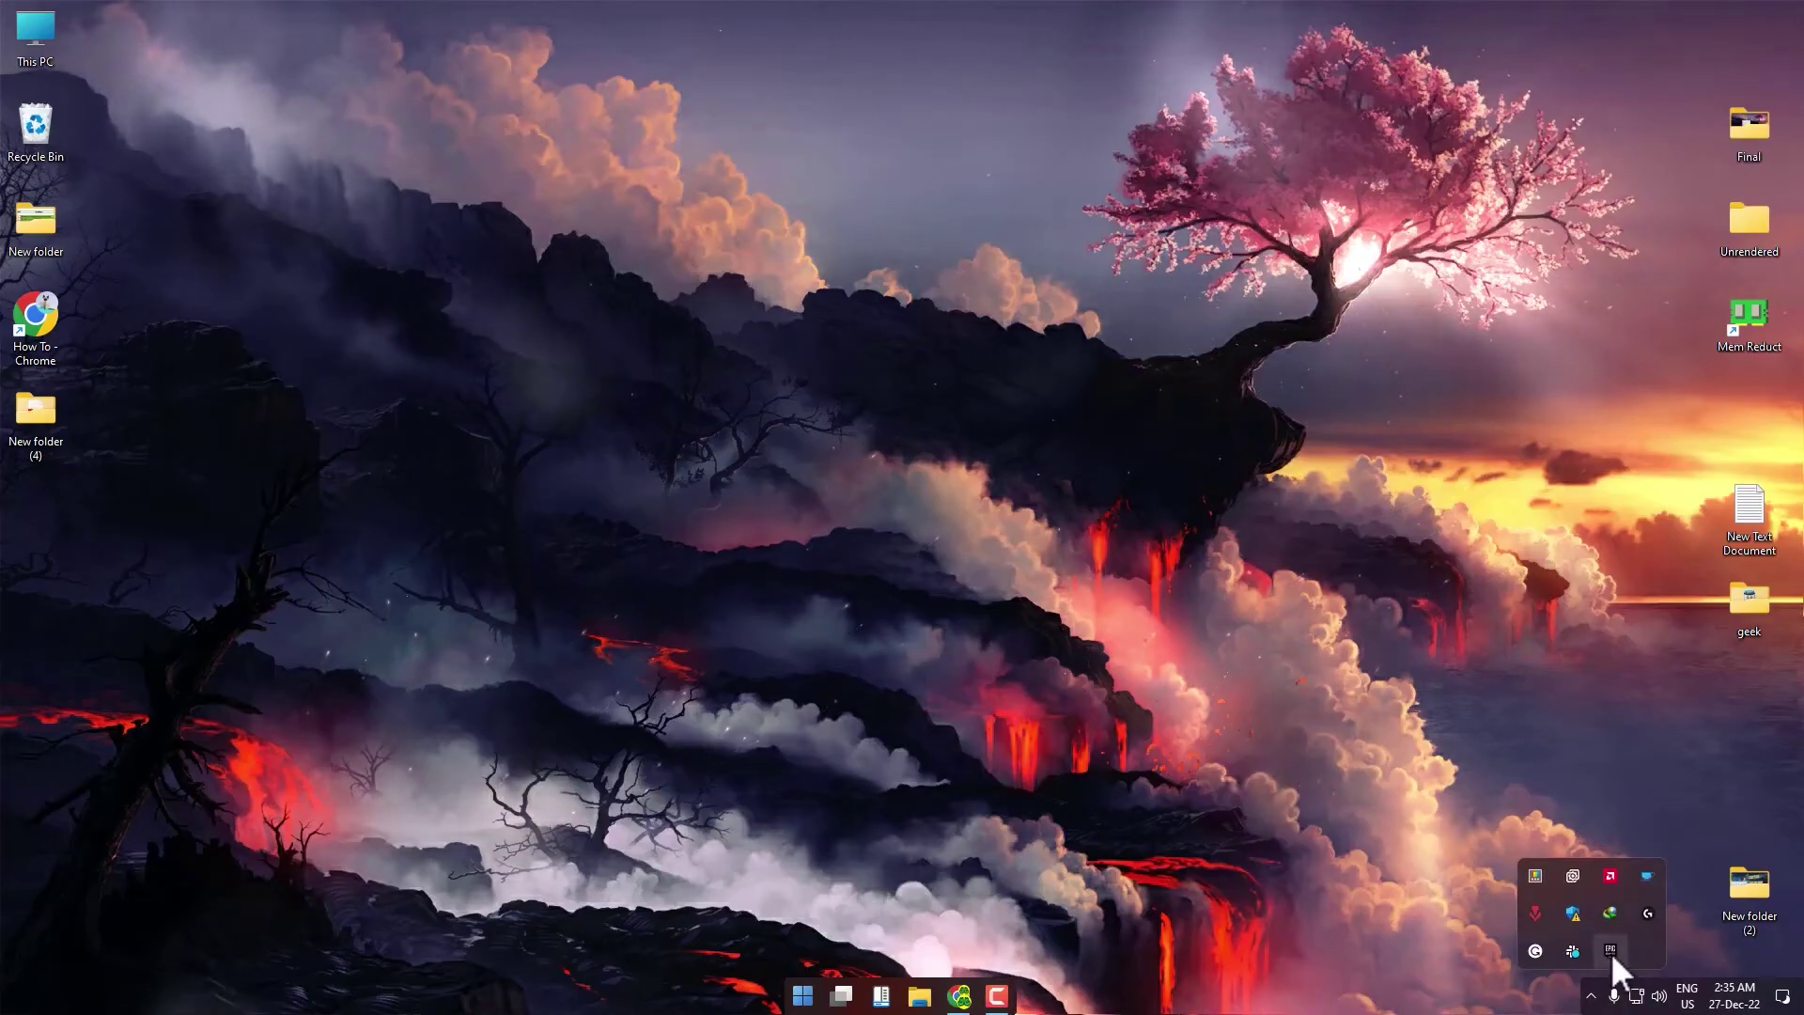
left_click(1611, 947)
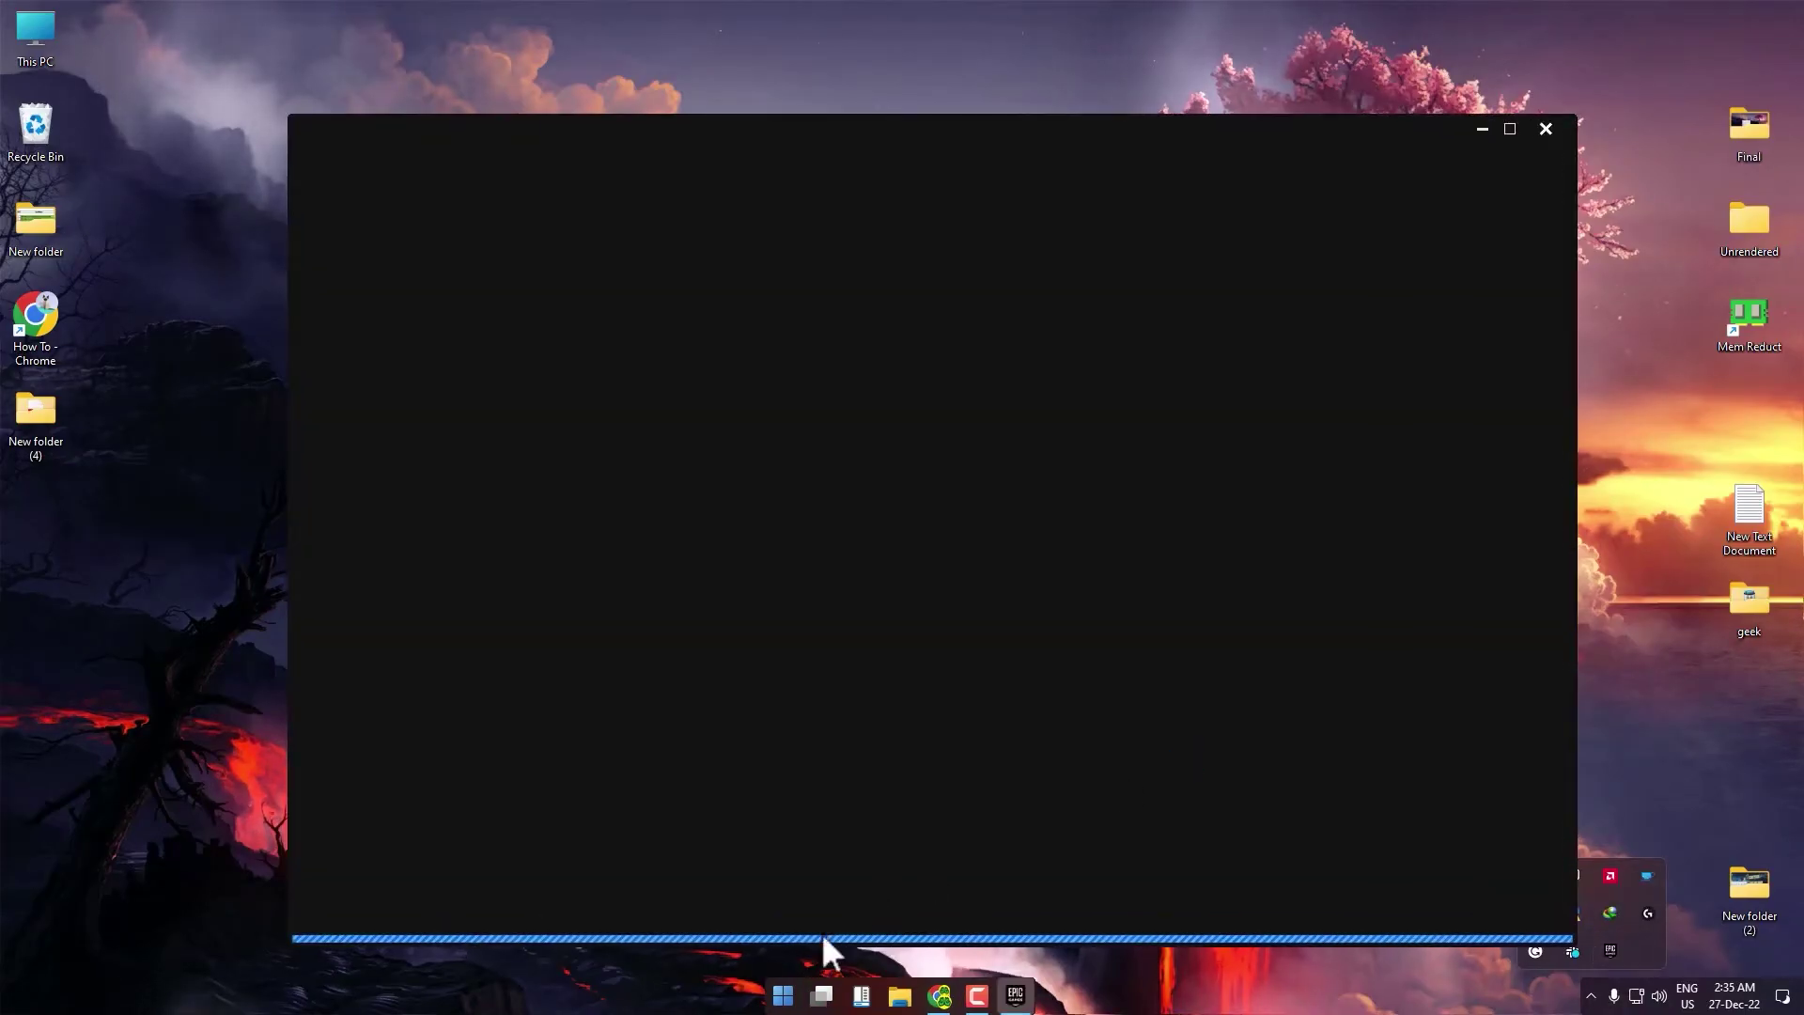
left_click(785, 994)
type("e")
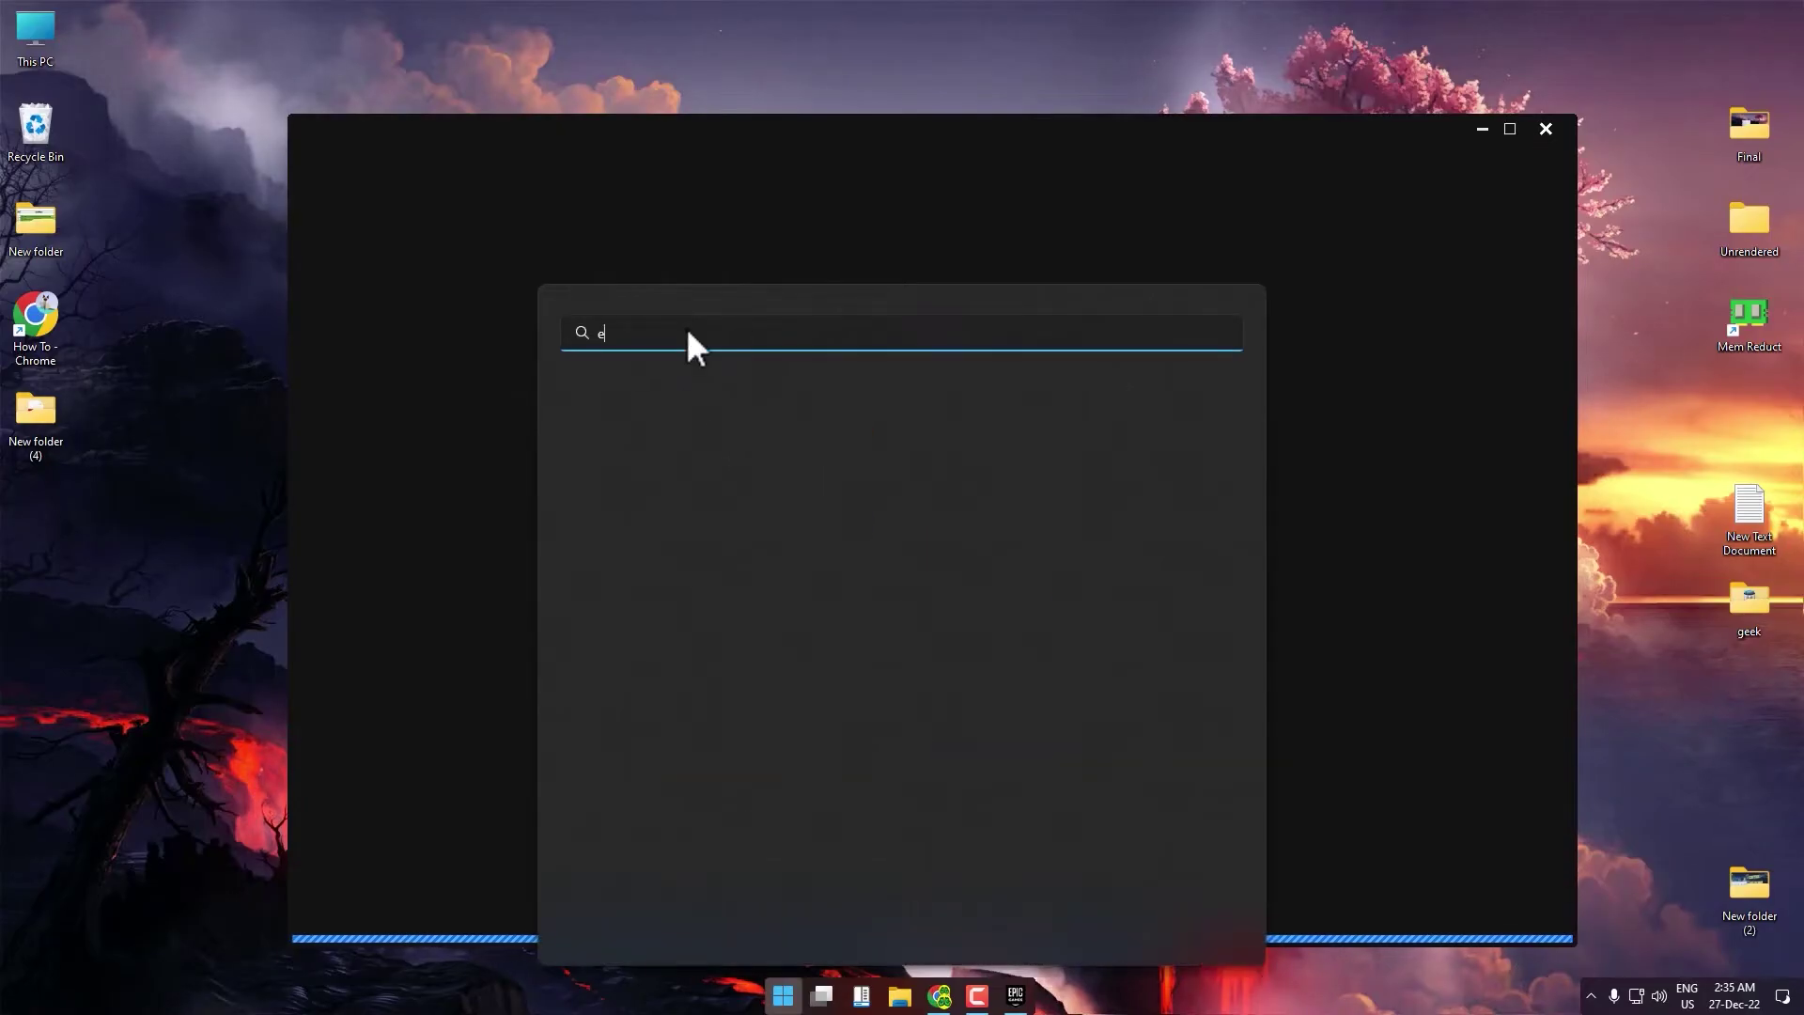
type("p")
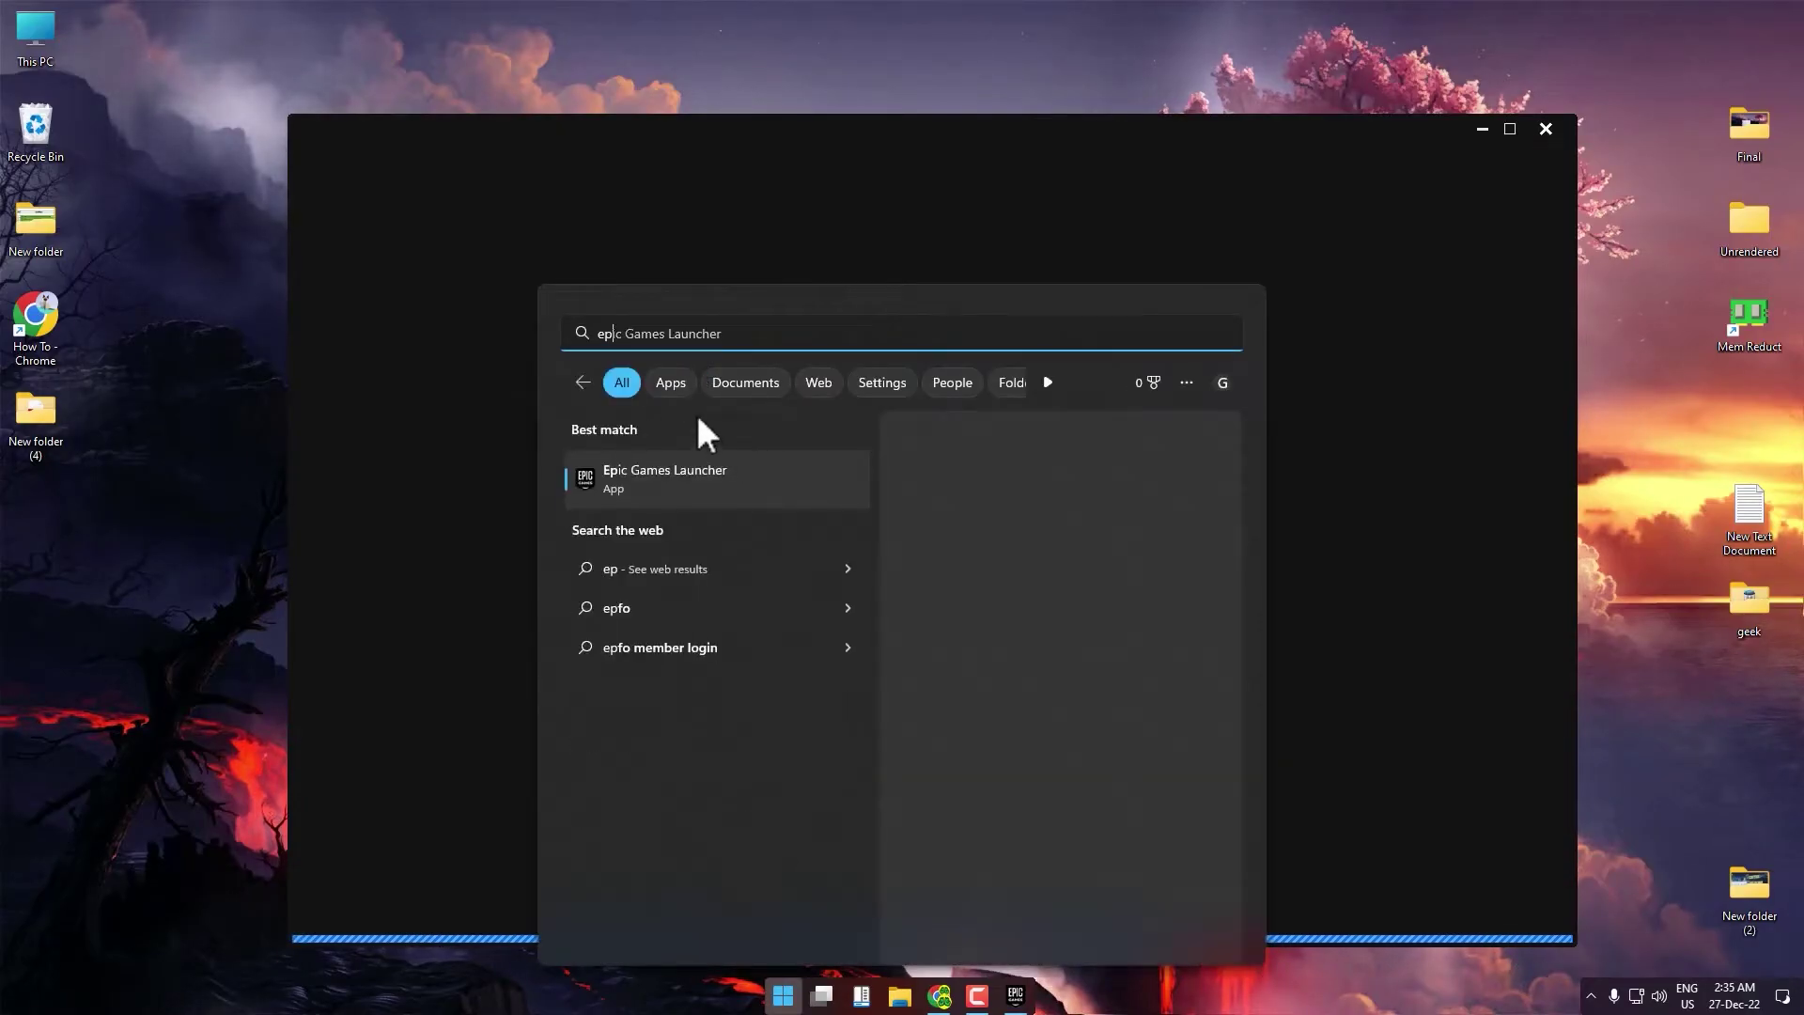
left_click(855, 266)
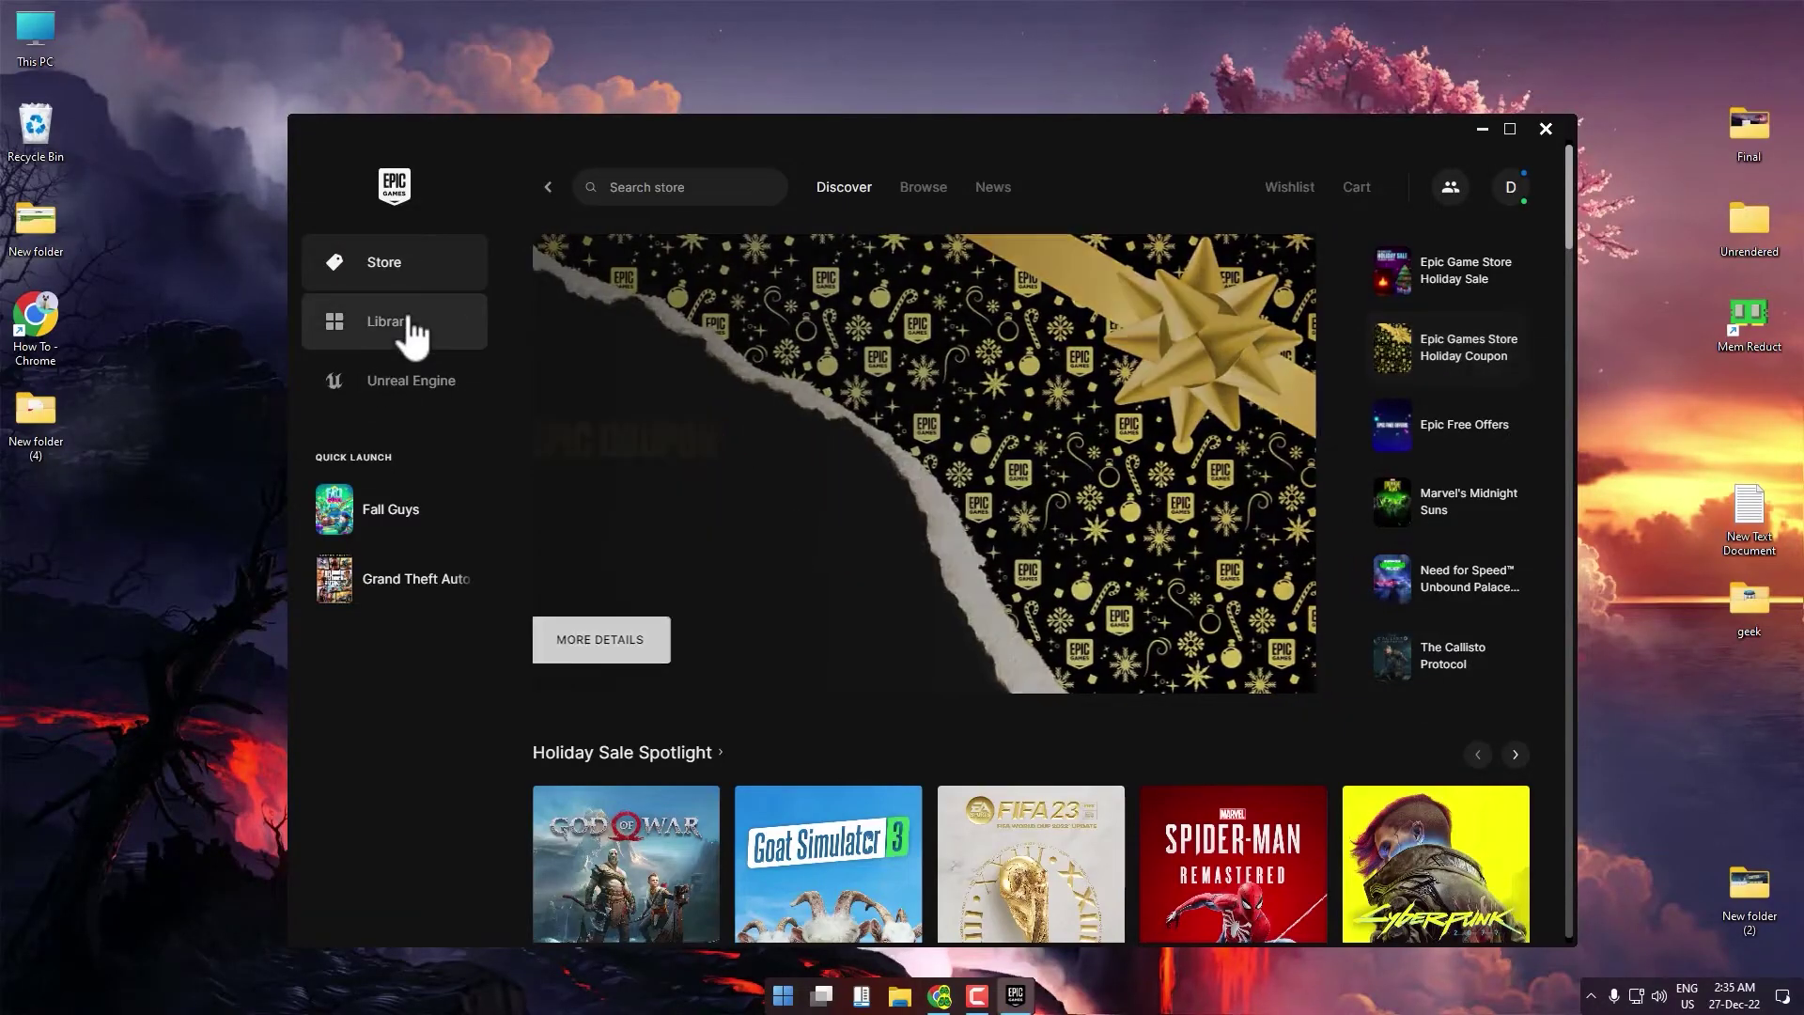
Browse the launcher's game library to its second page and locate Fall Guys.
left_click(404, 331)
scroll(1081, 466, "down", 9)
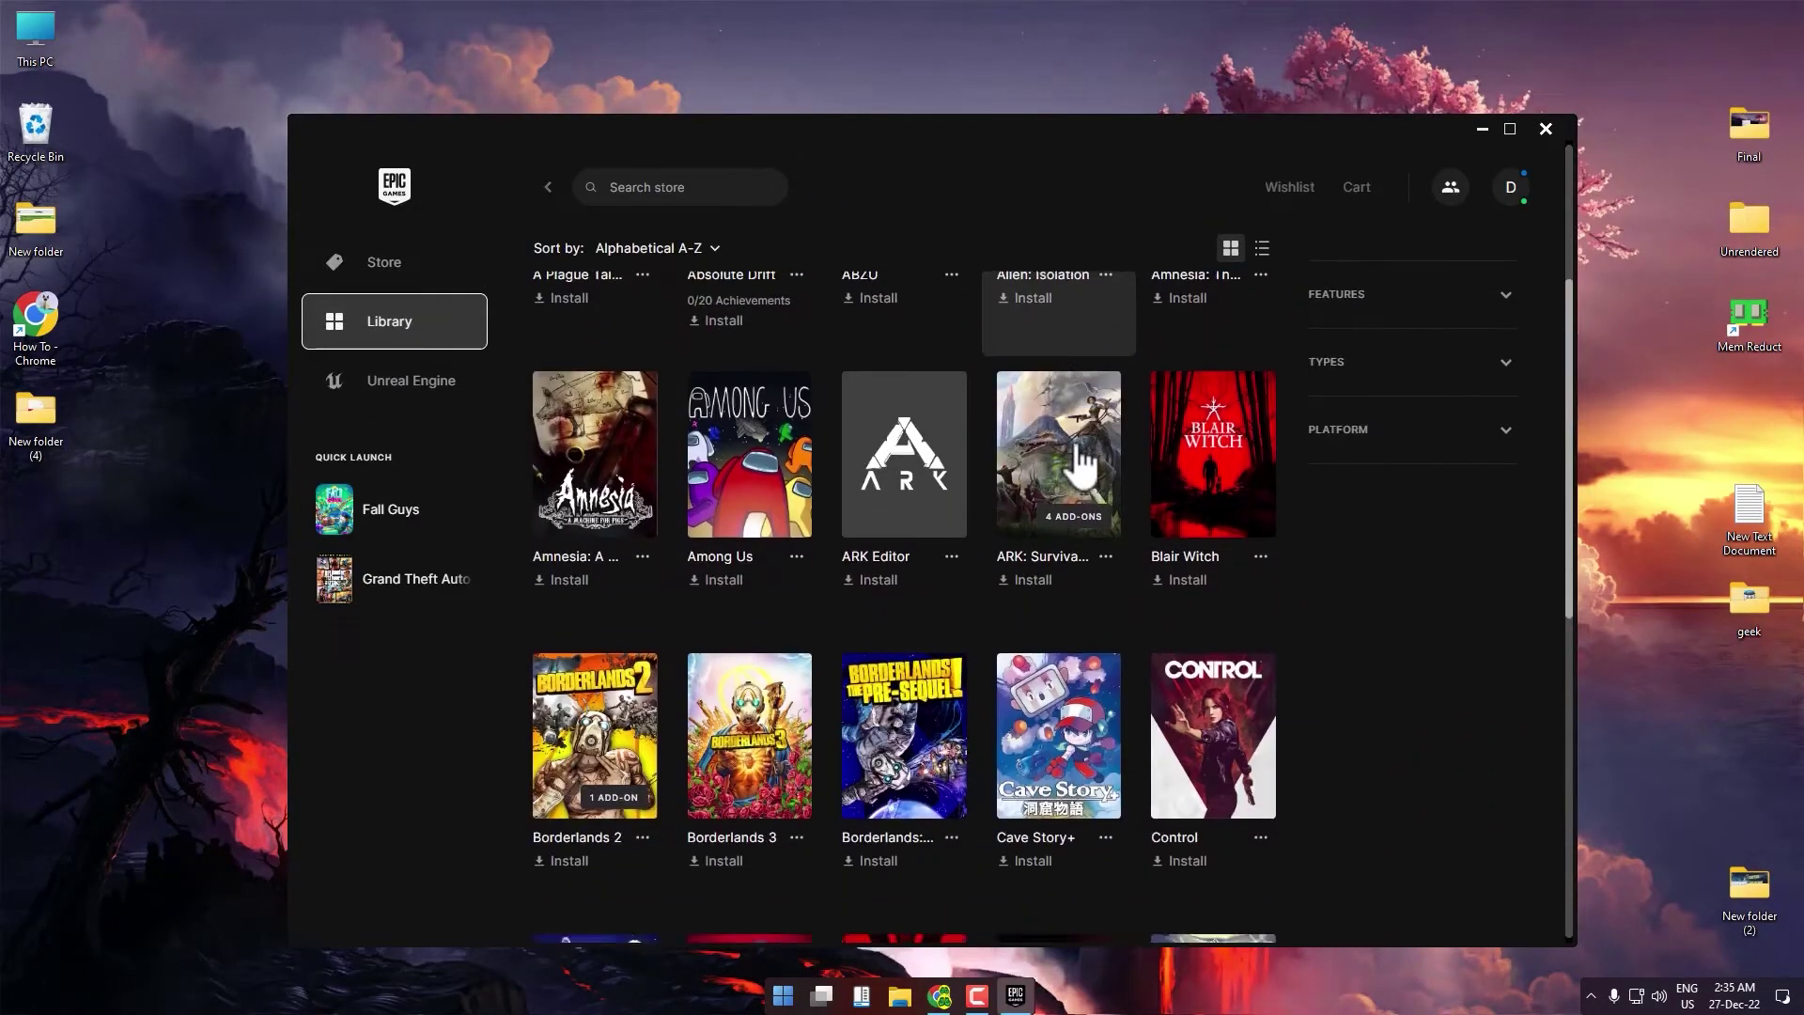
scroll(1076, 466, "down", 5)
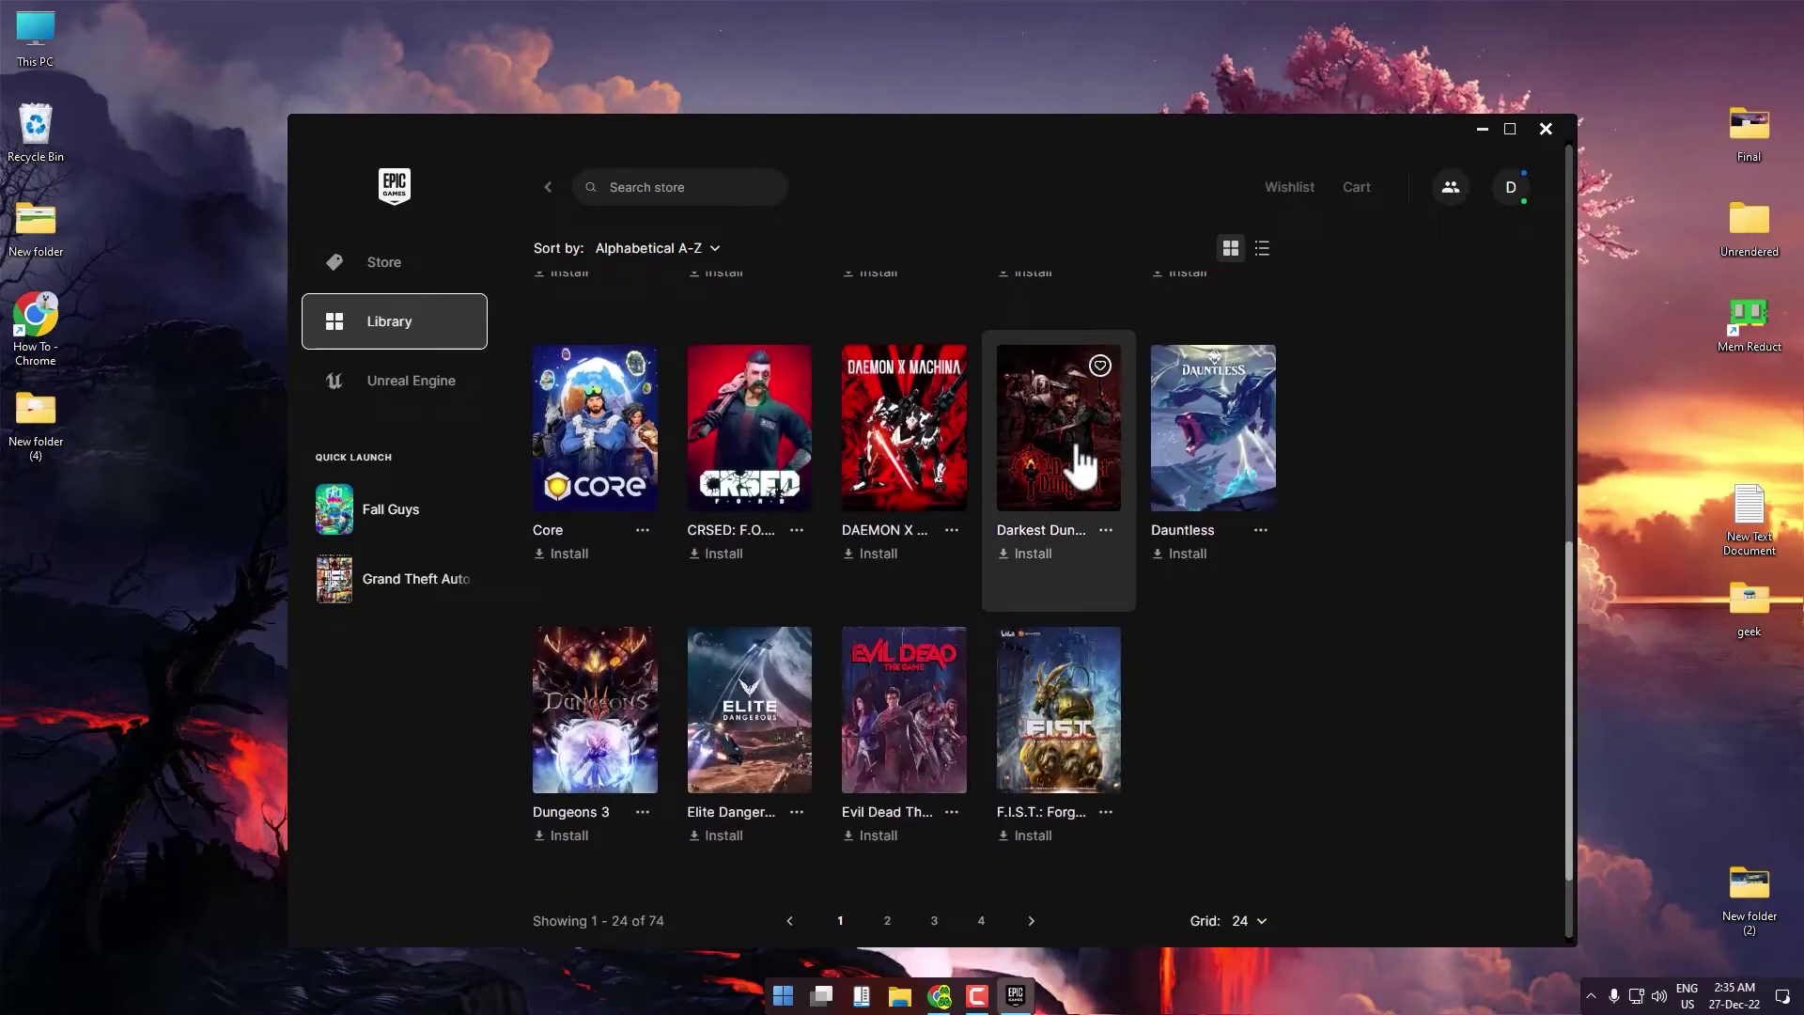
left_click(878, 791)
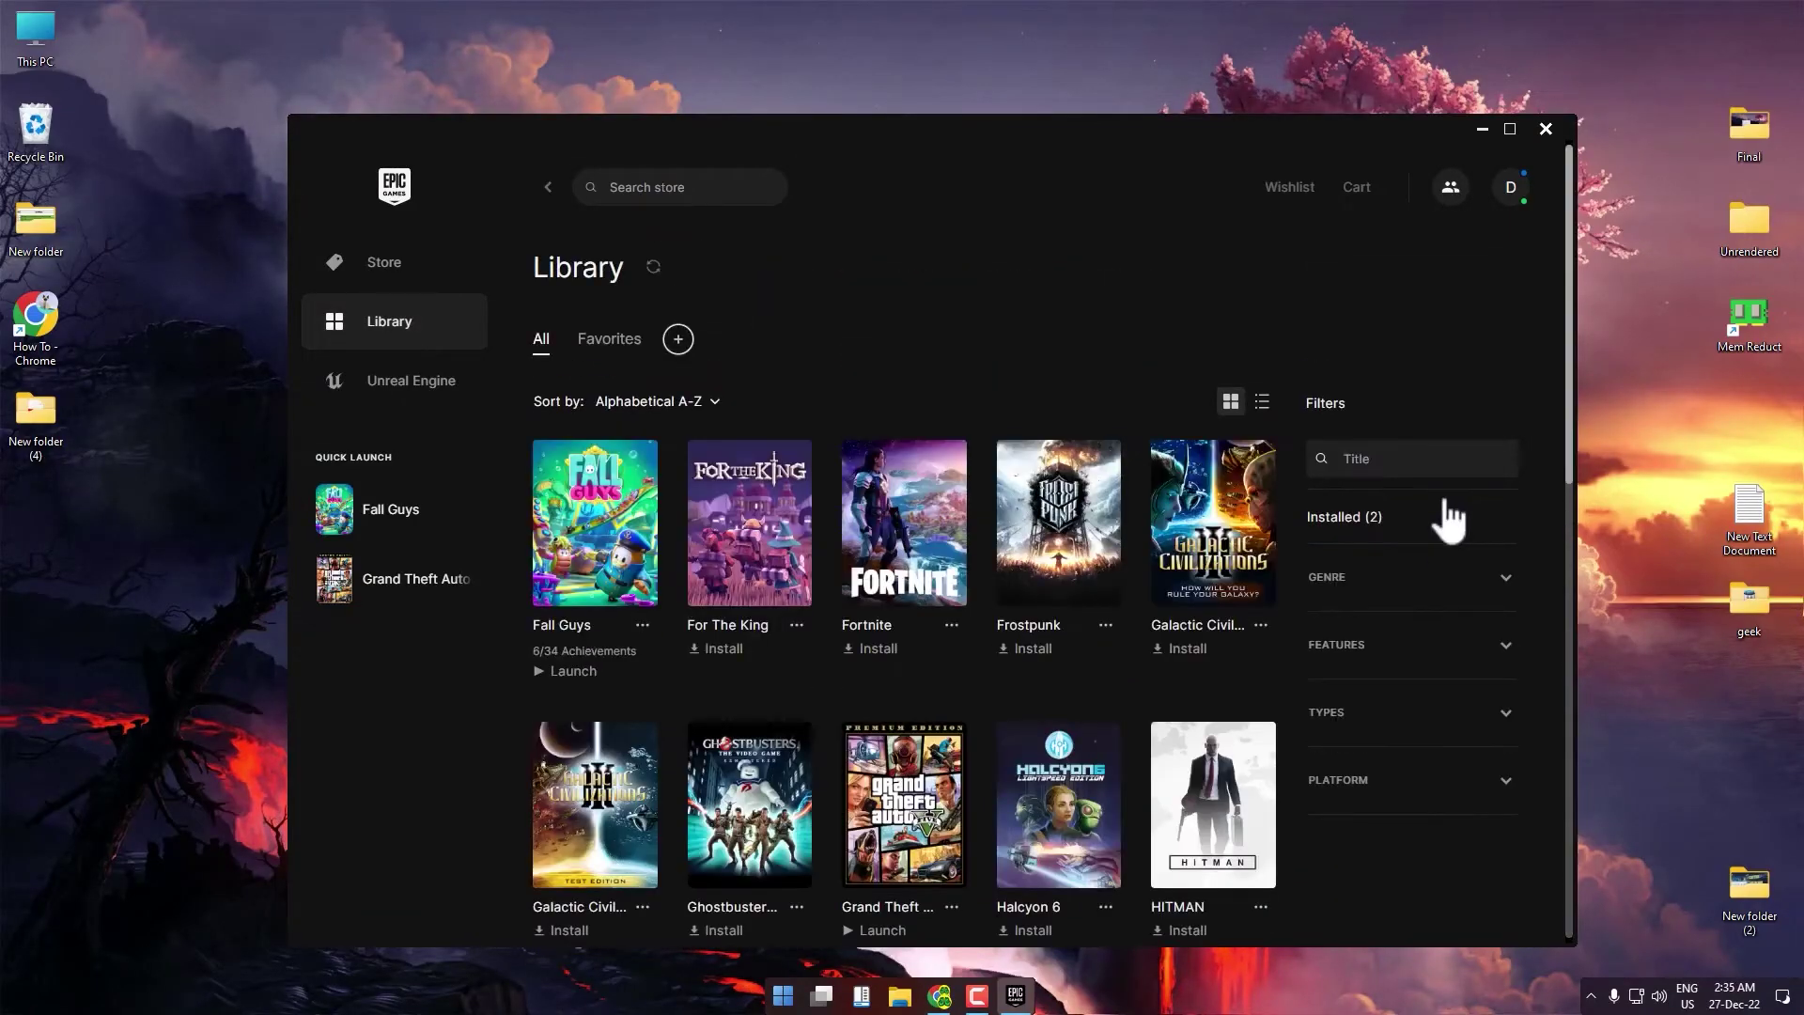
left_click(1398, 457)
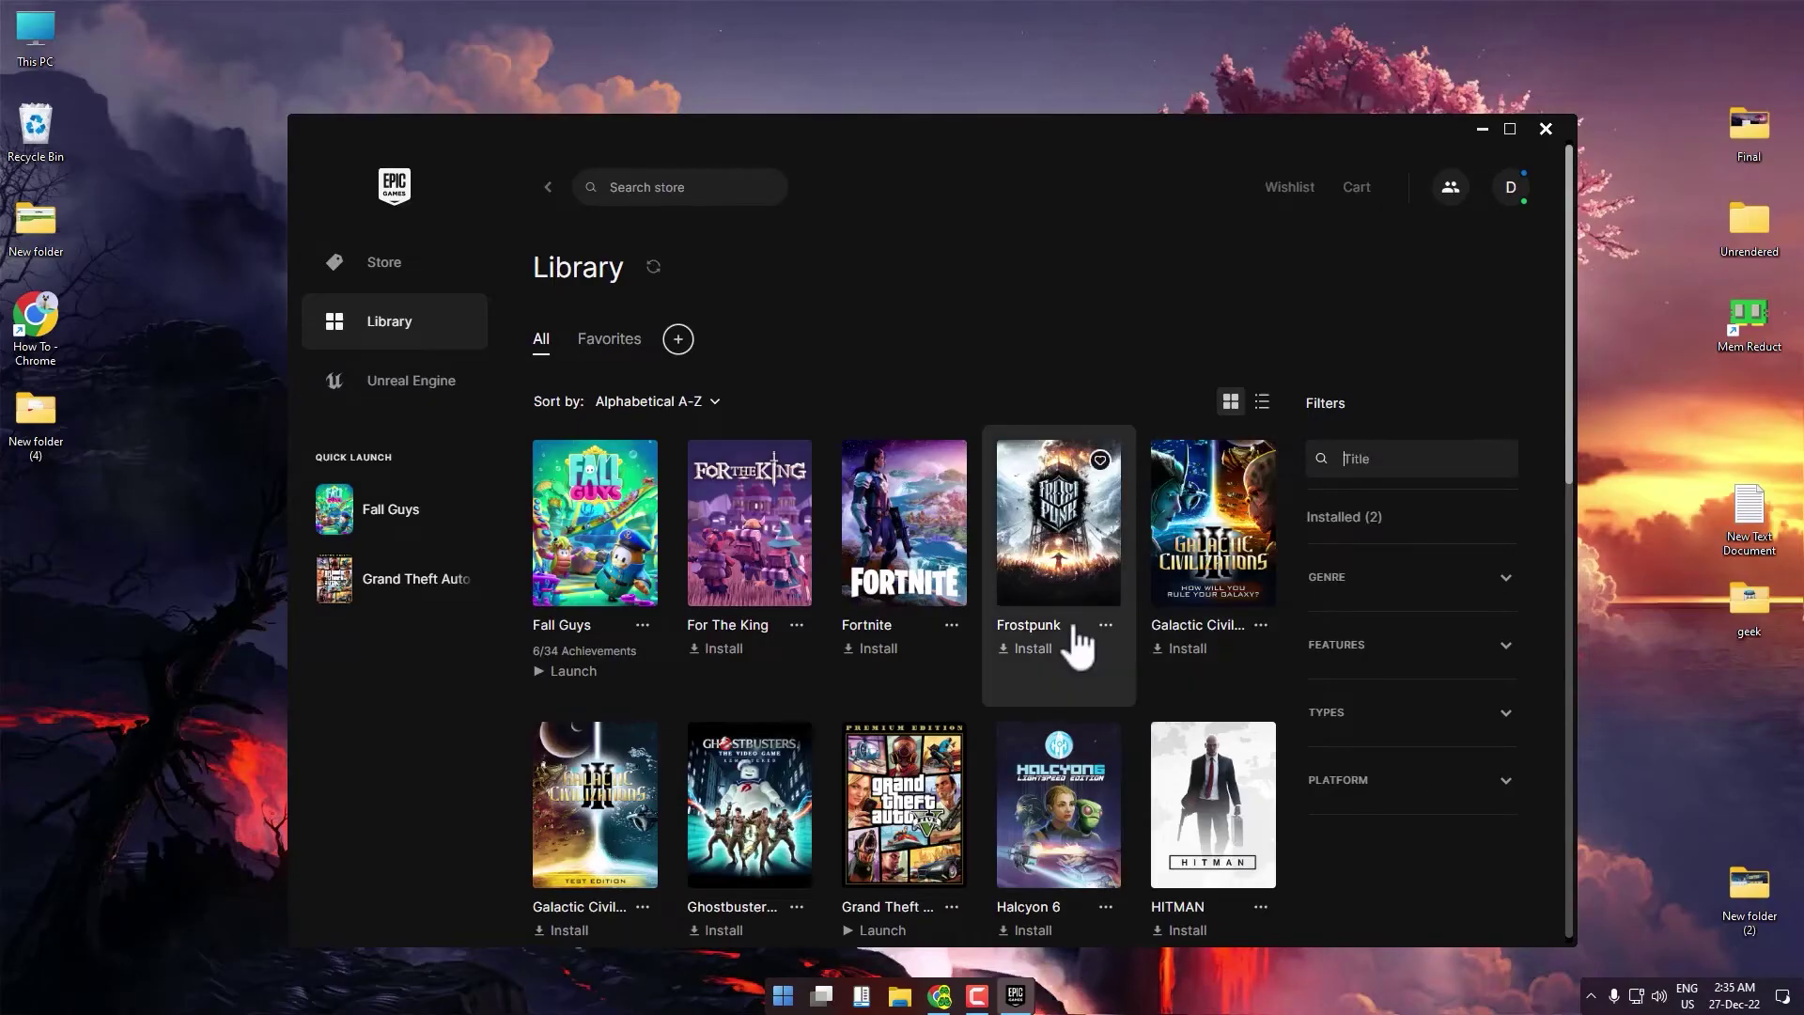
scroll(1079, 632, "down", 1)
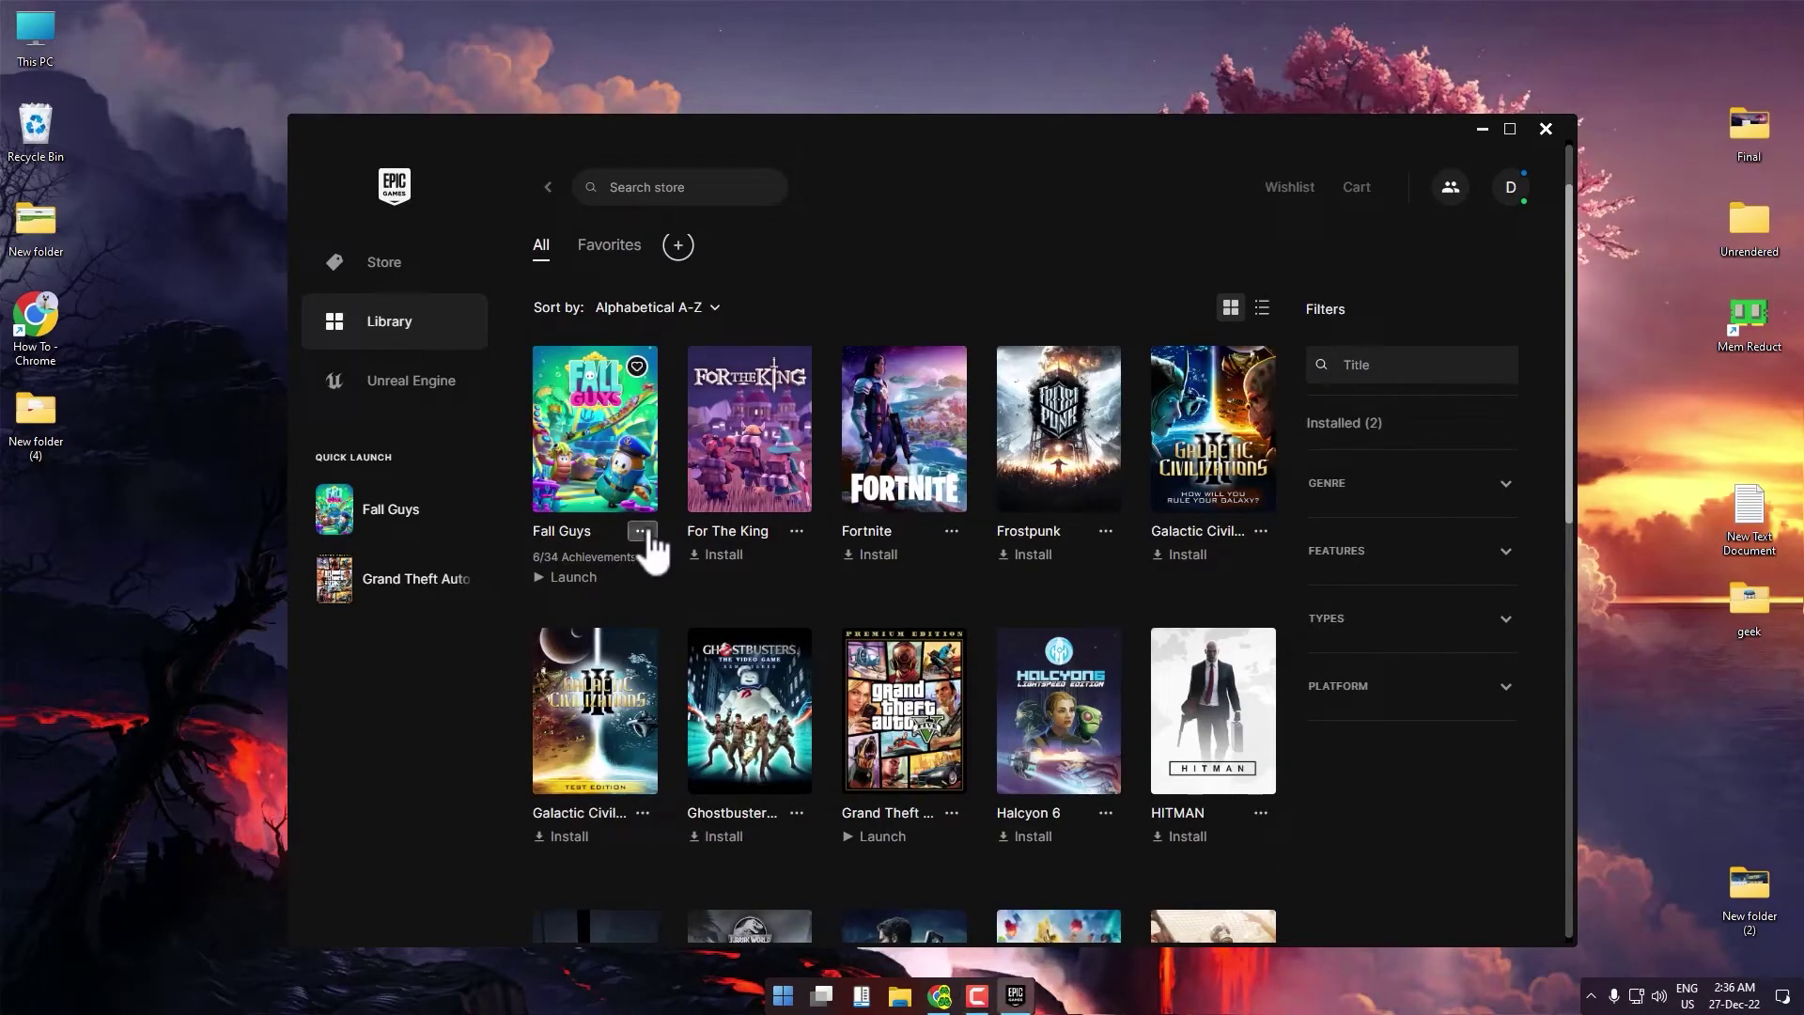
Verify the installed files of Fall Guys through its management options, then minimize the launcher.
left_click(643, 532)
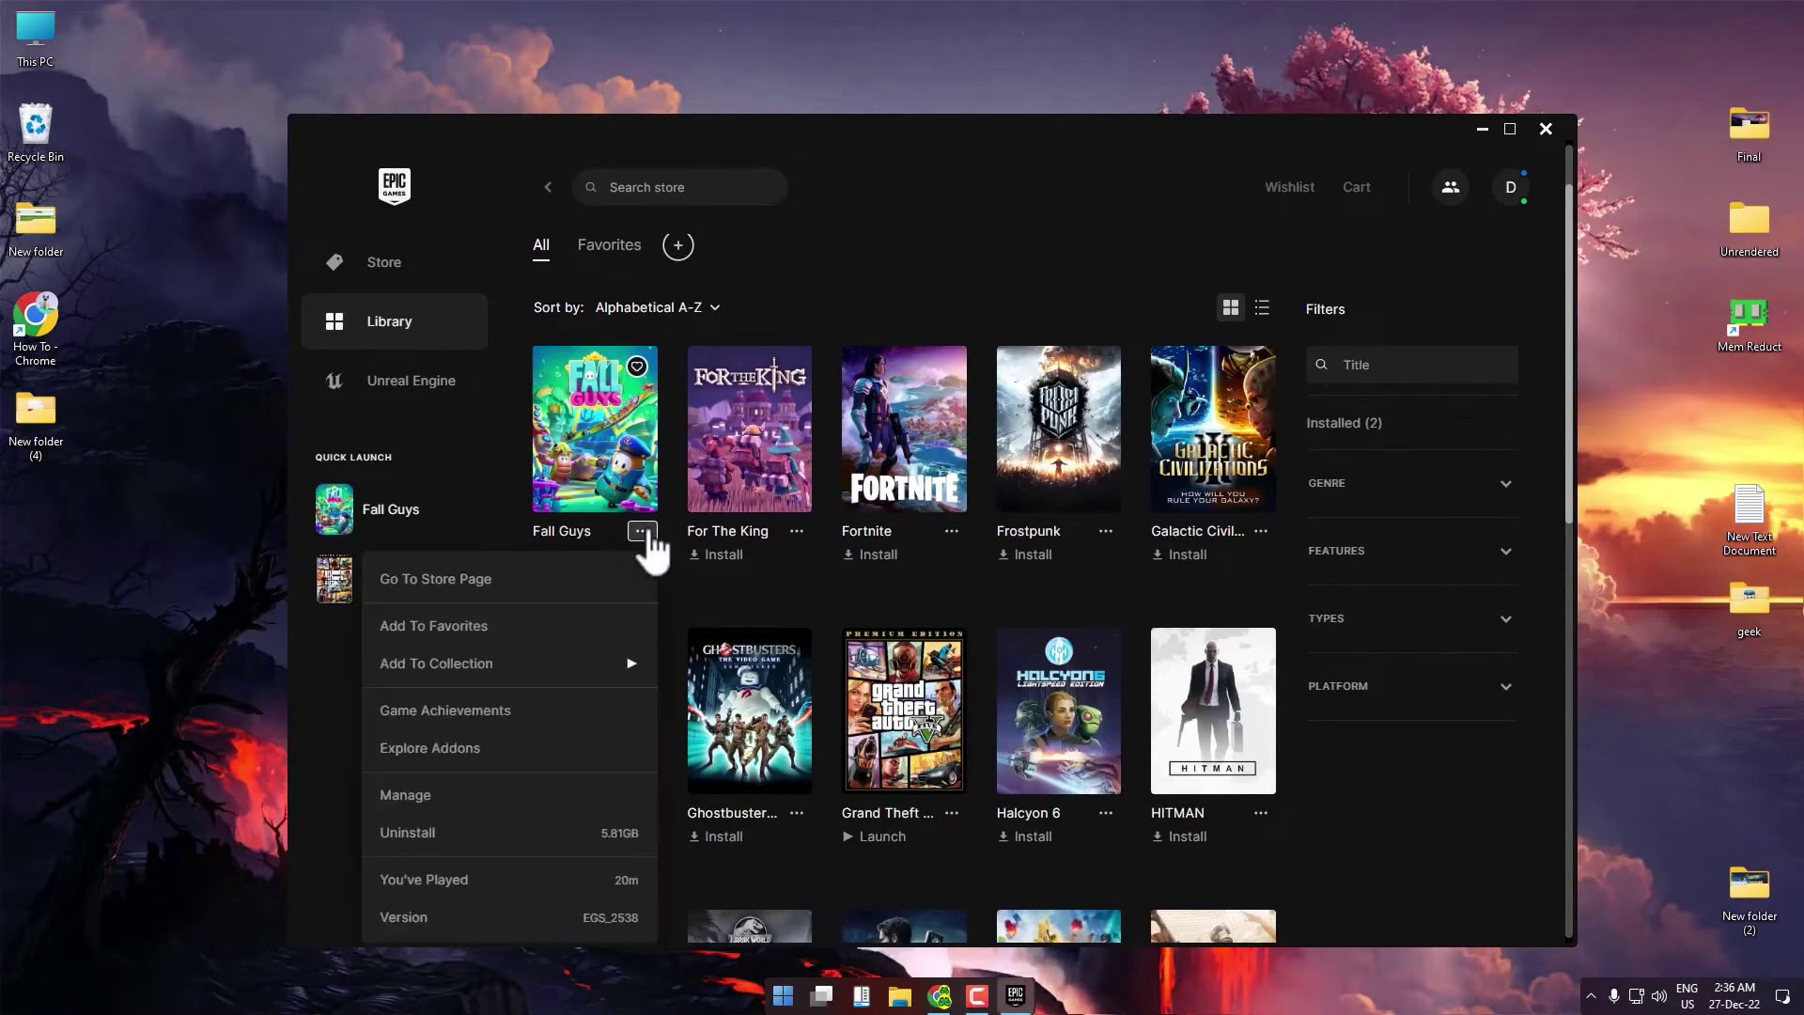
left_click(431, 796)
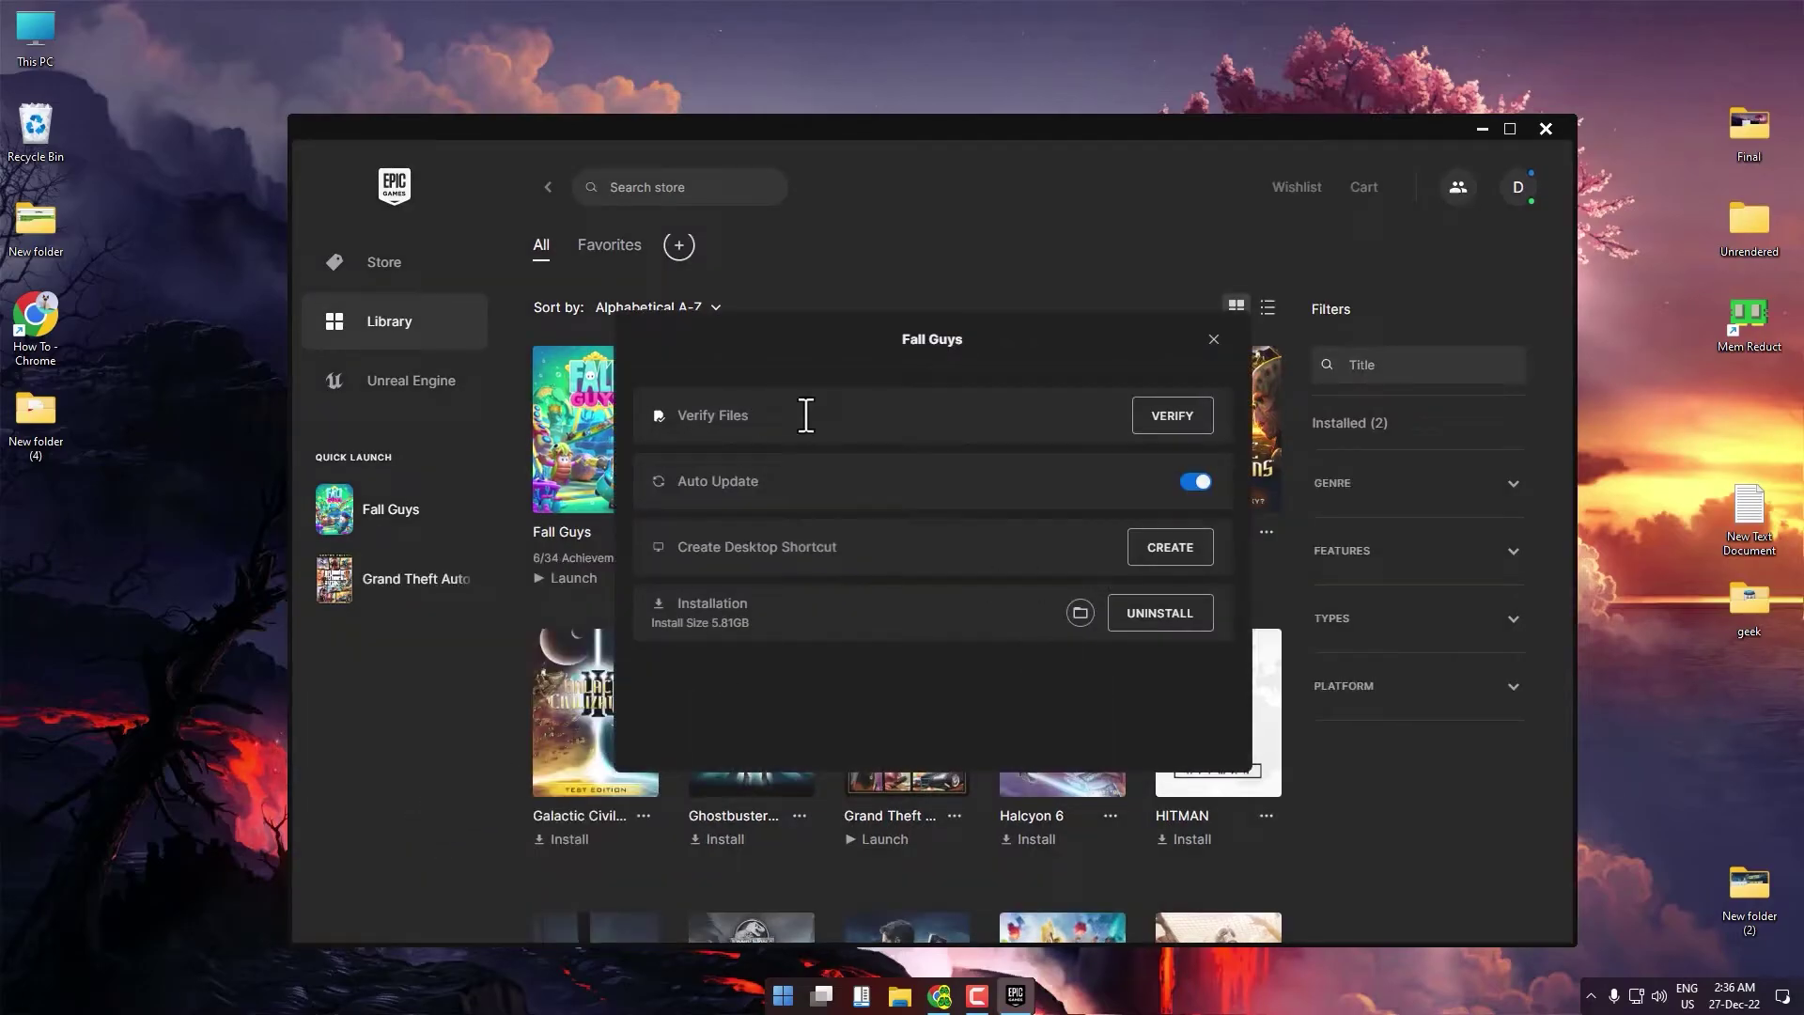
left_click(1173, 425)
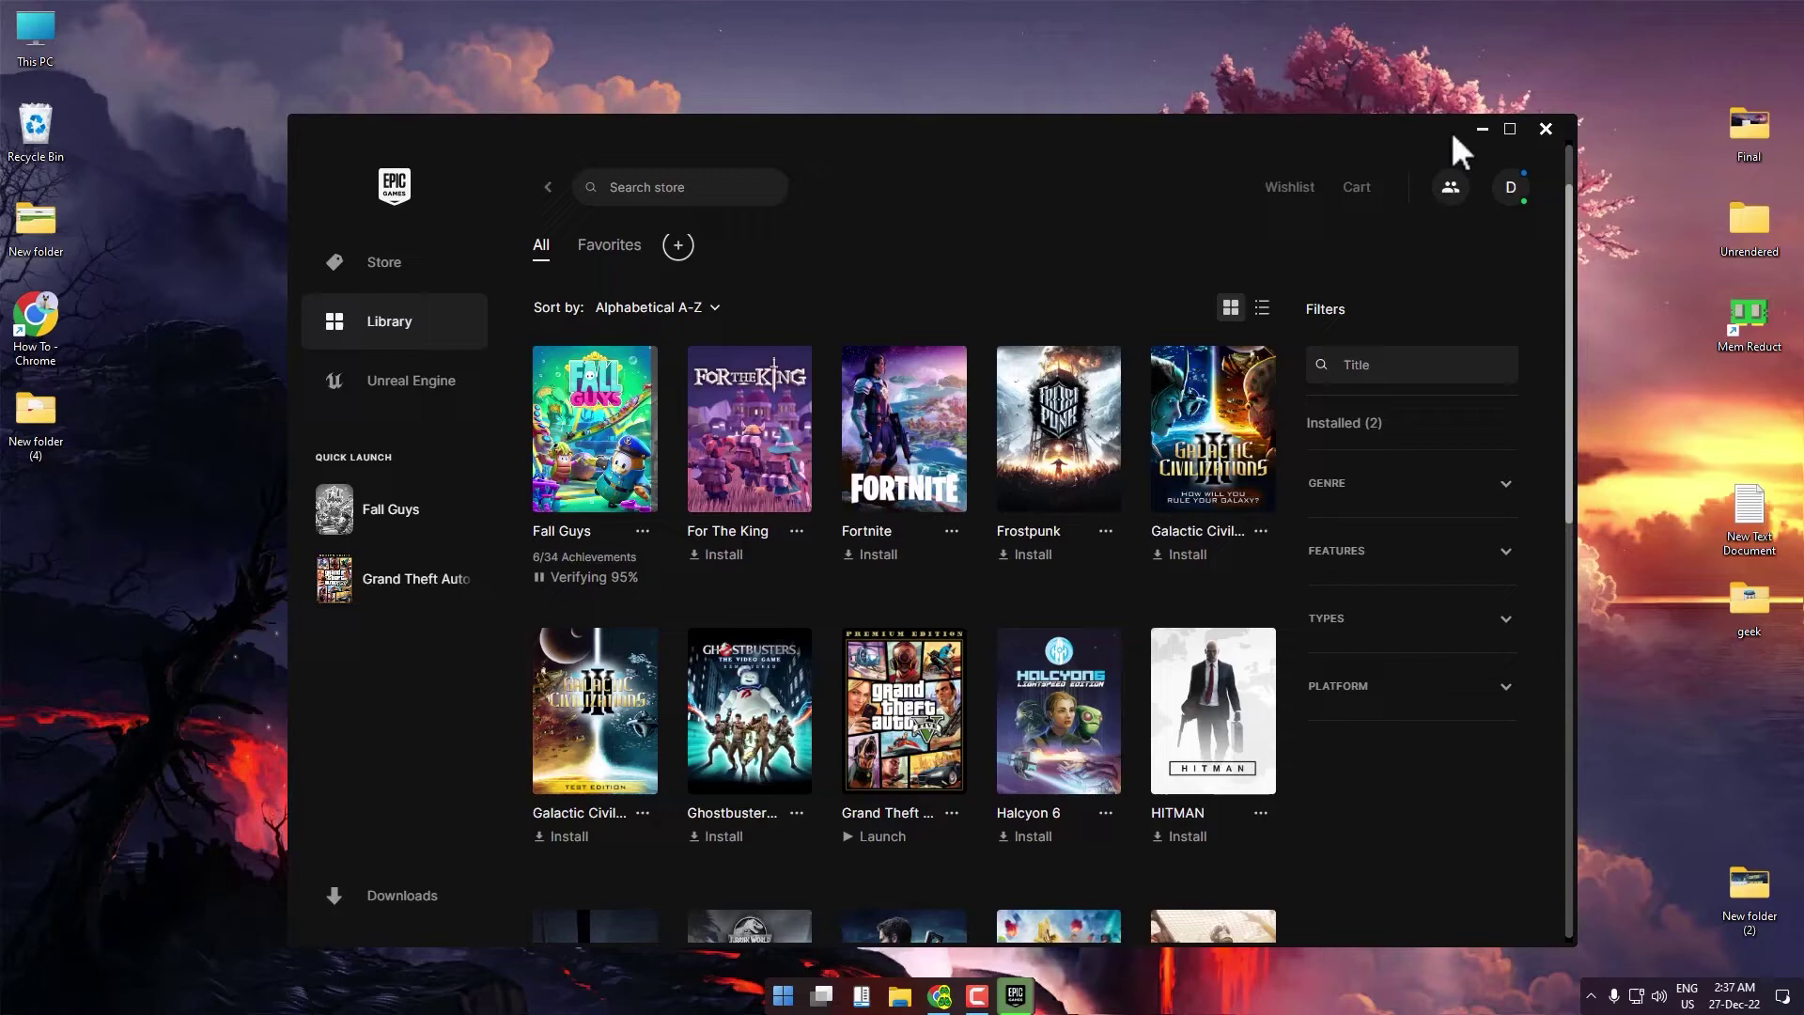
left_click(1481, 128)
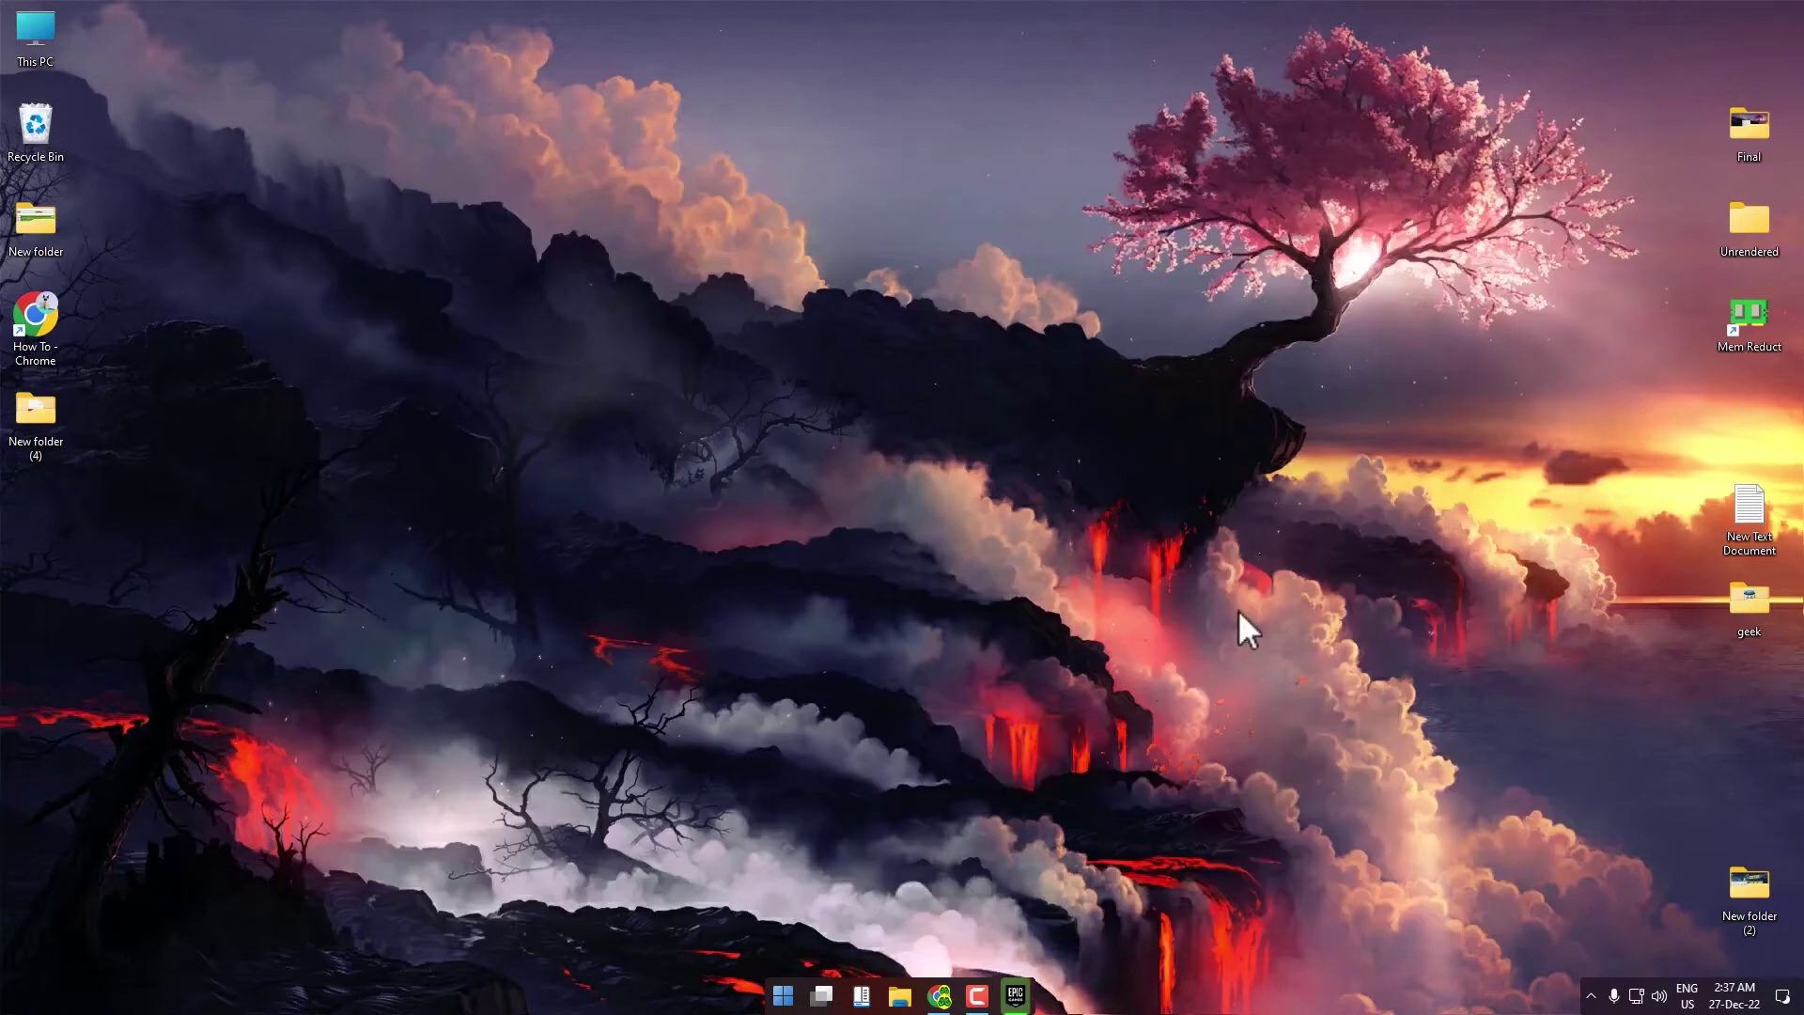
Open Control Panel and go to the network adapter settings in the Network and Sharing Center.
left_click(783, 995)
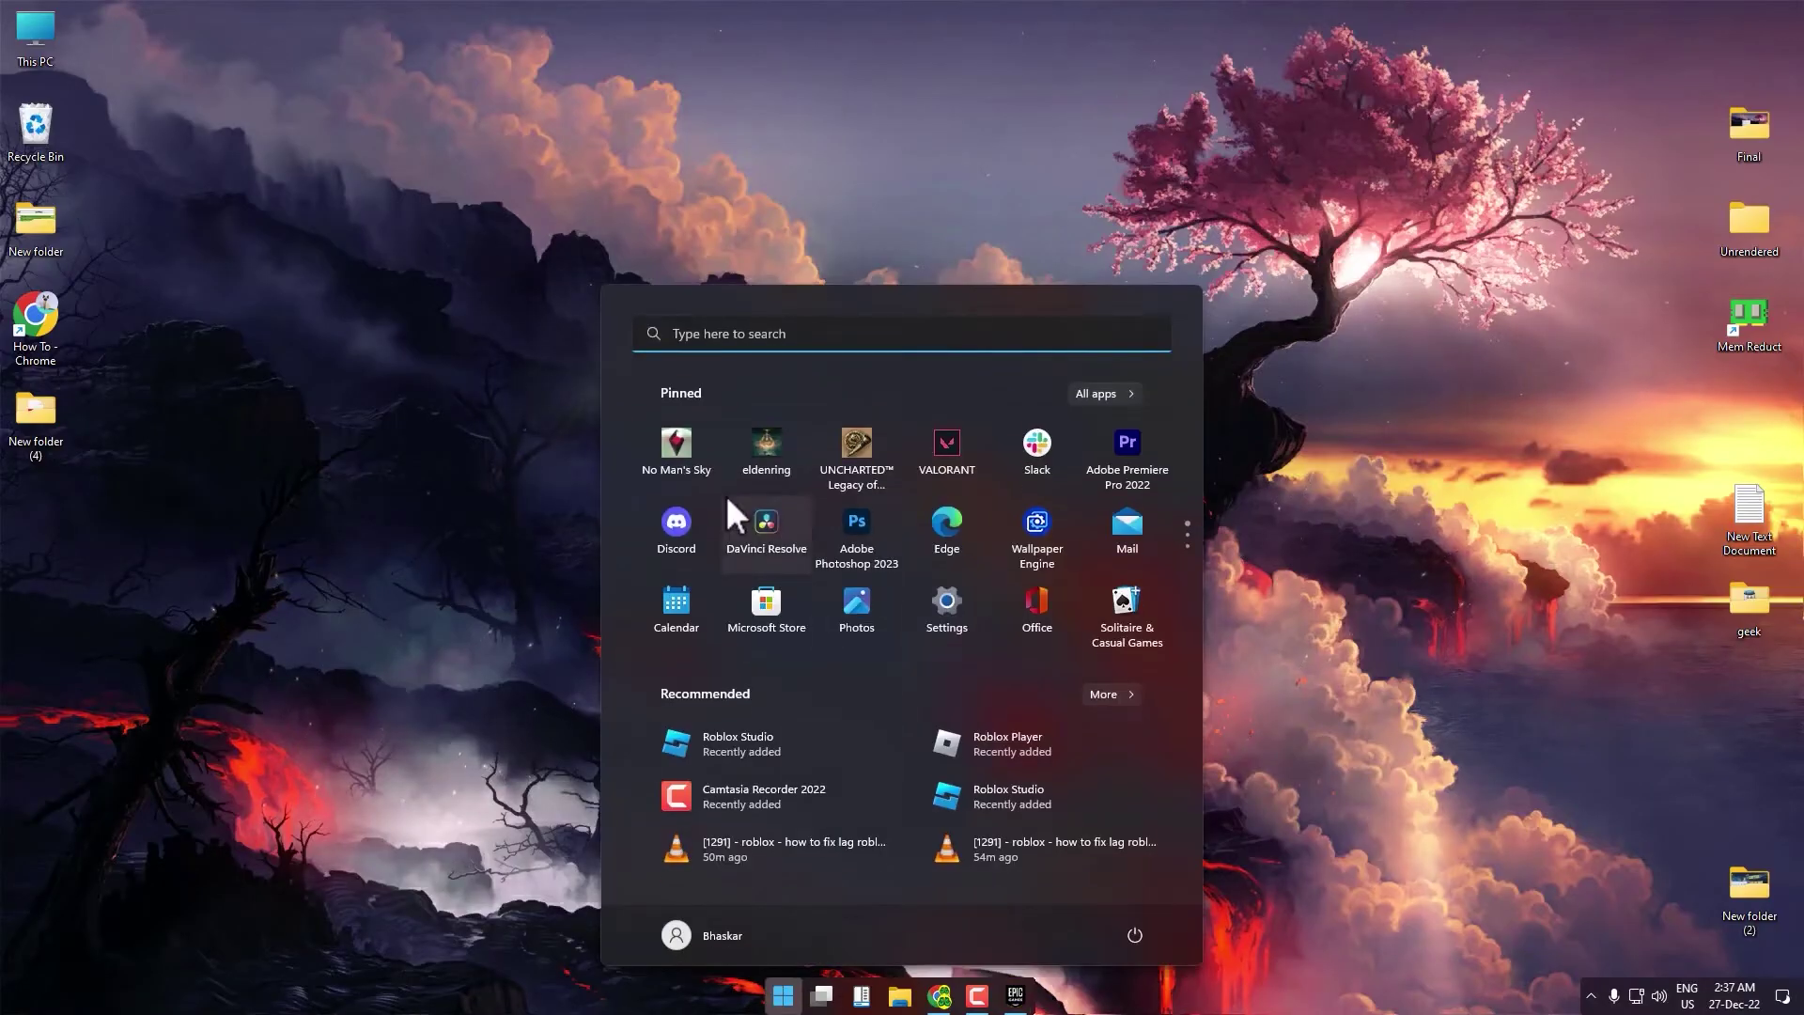
type("con")
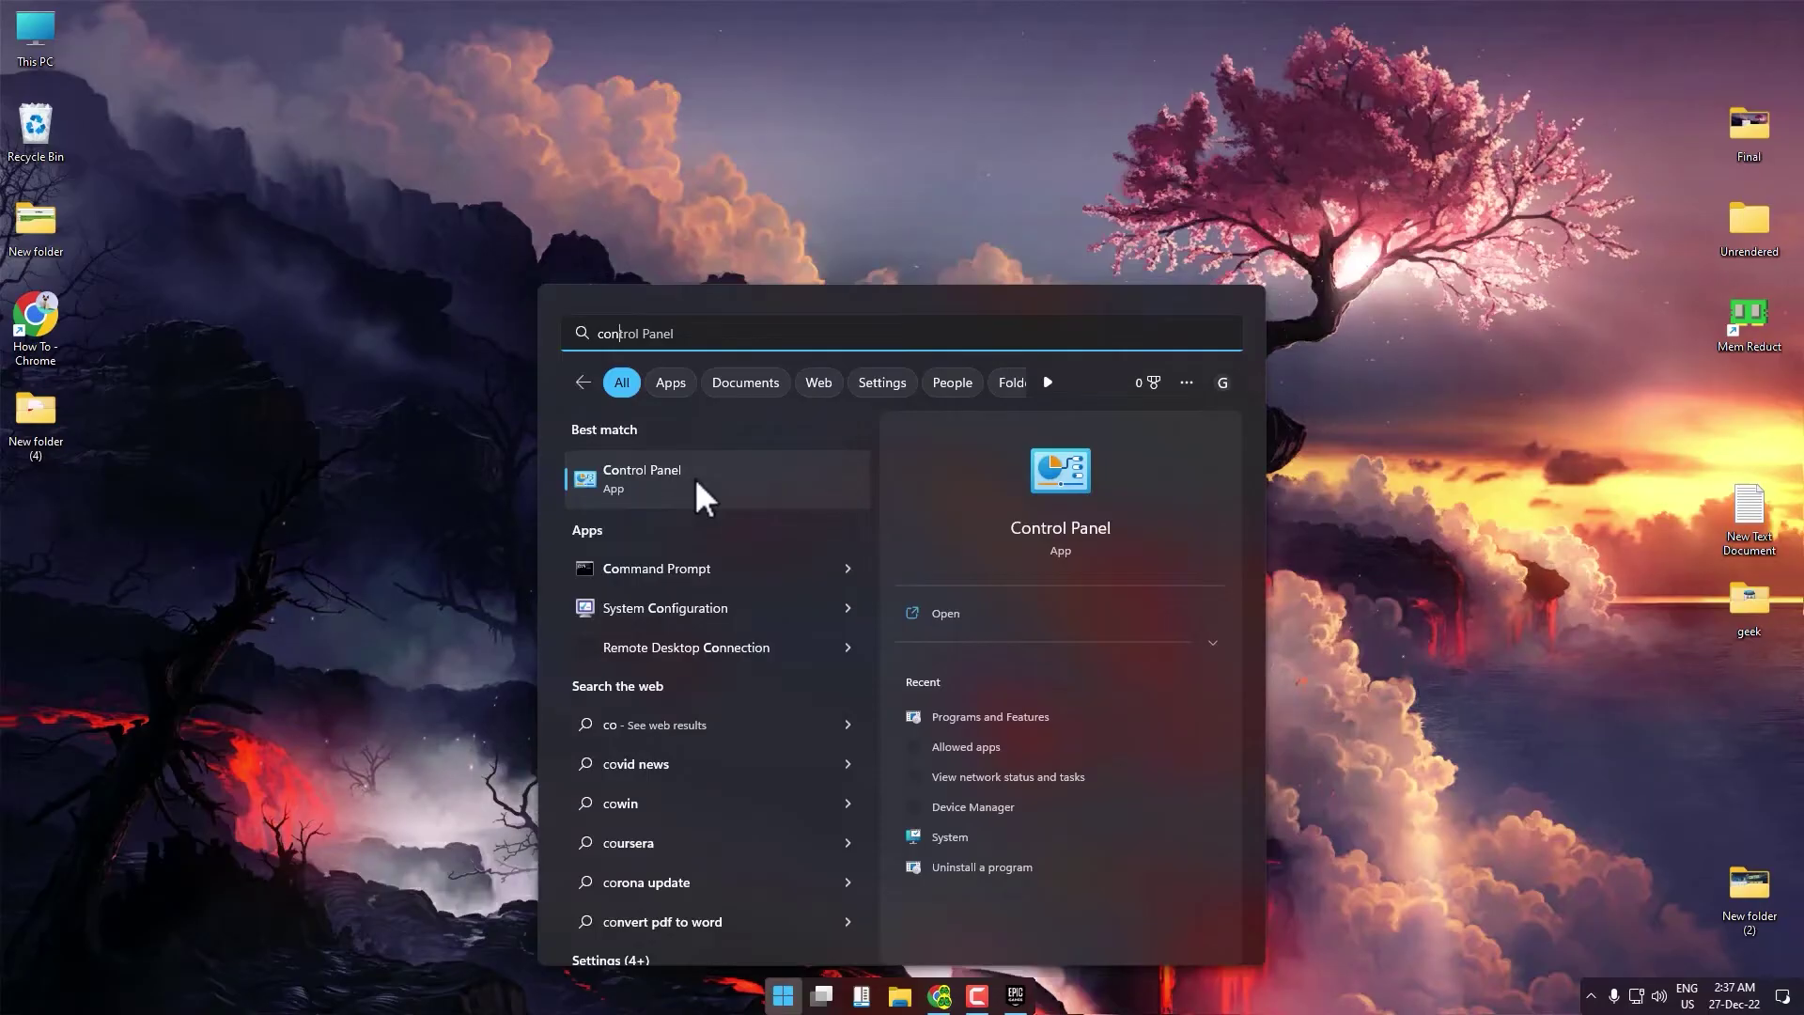
left_click(696, 477)
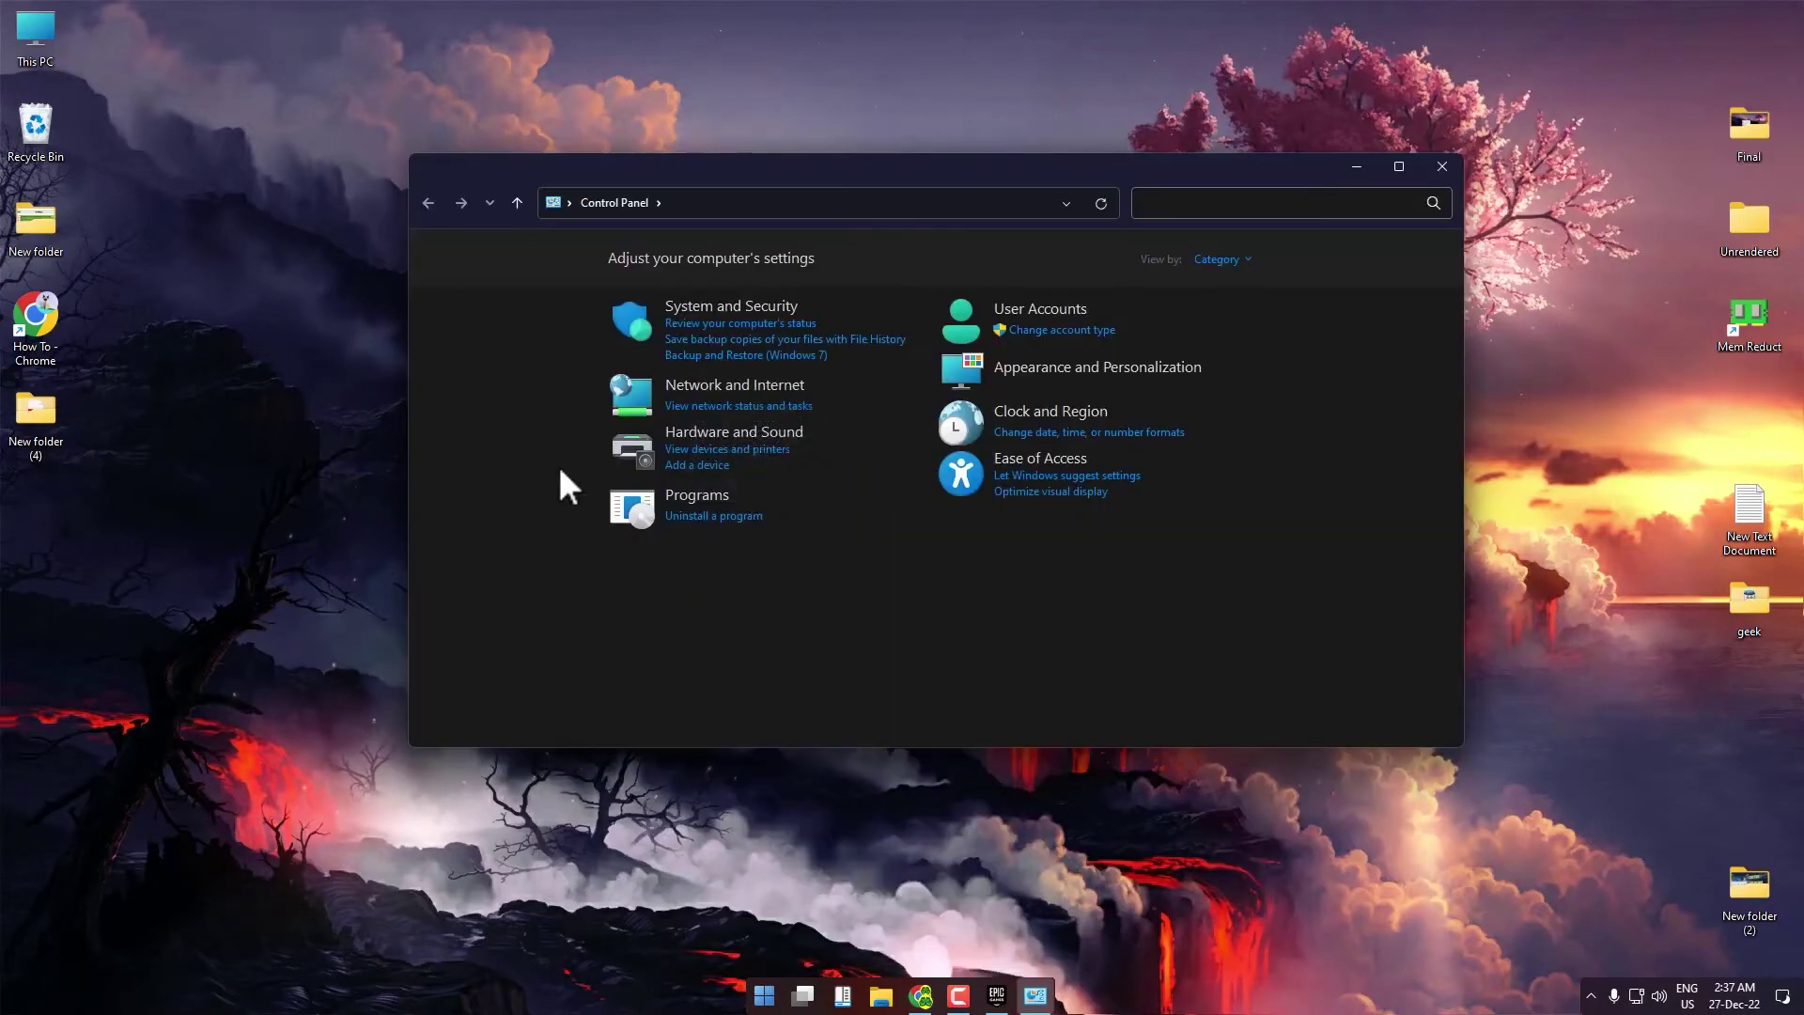
left_click(739, 393)
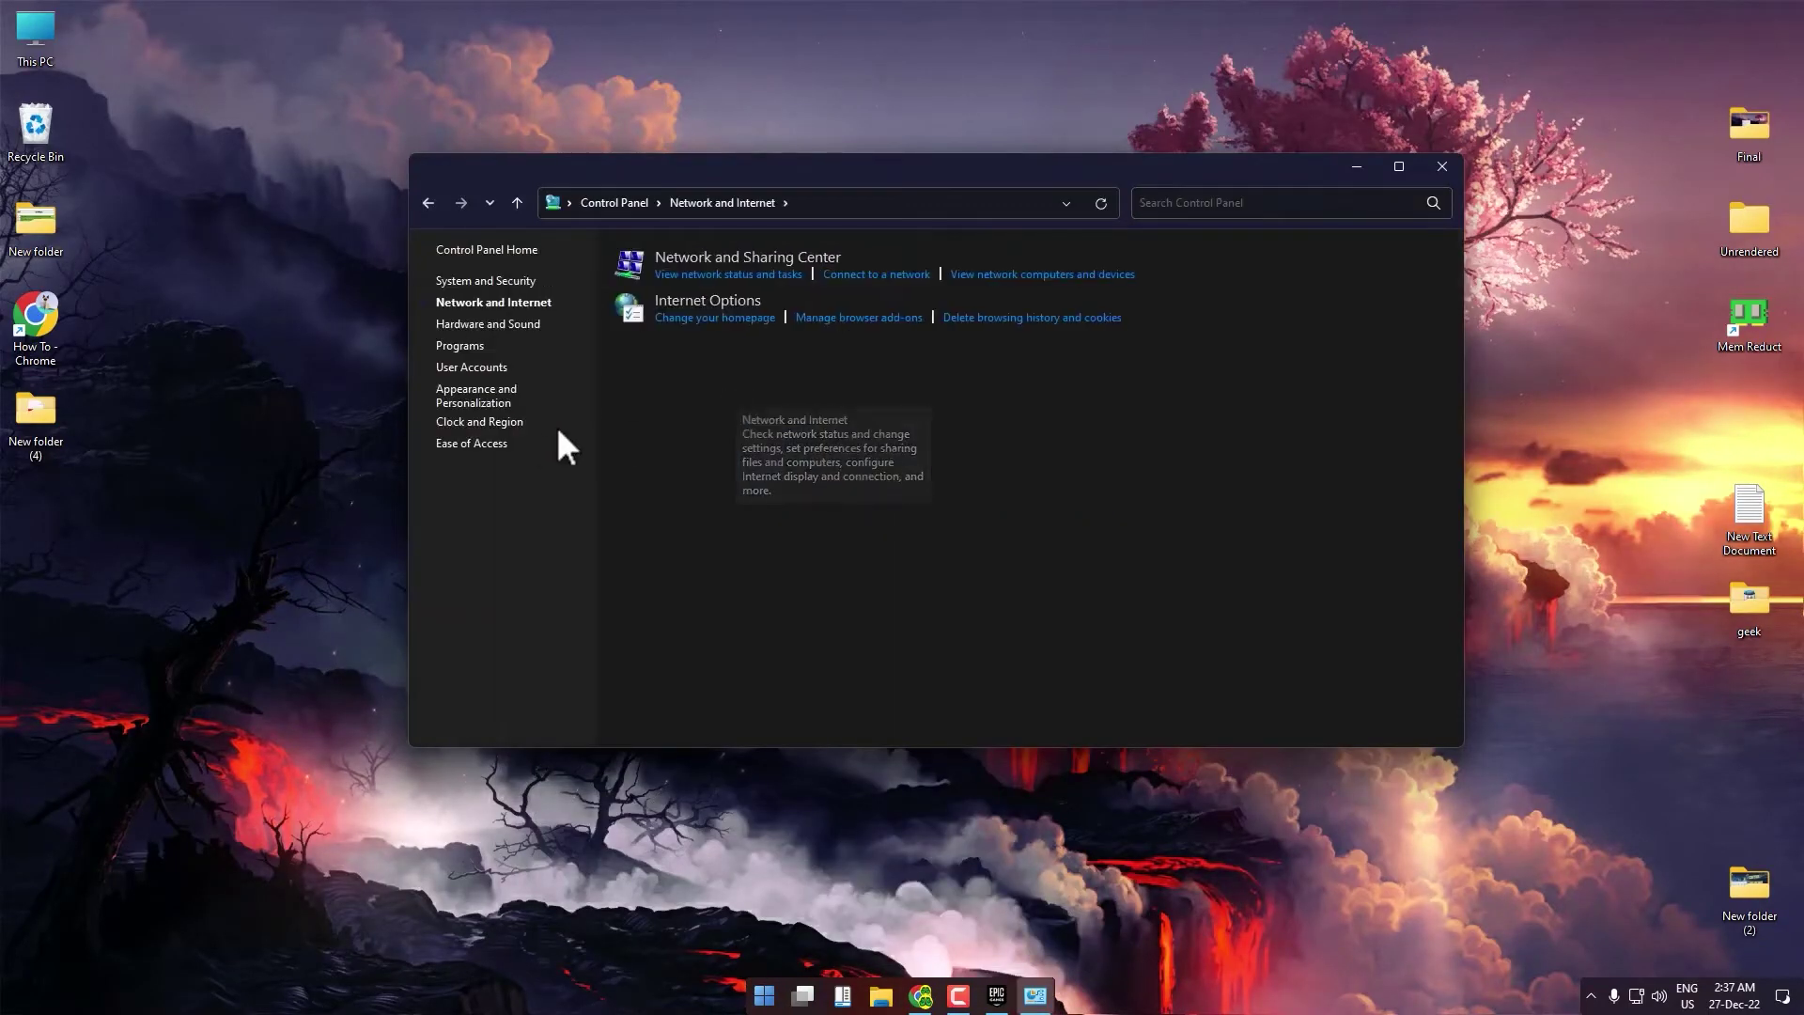
left_click(689, 277)
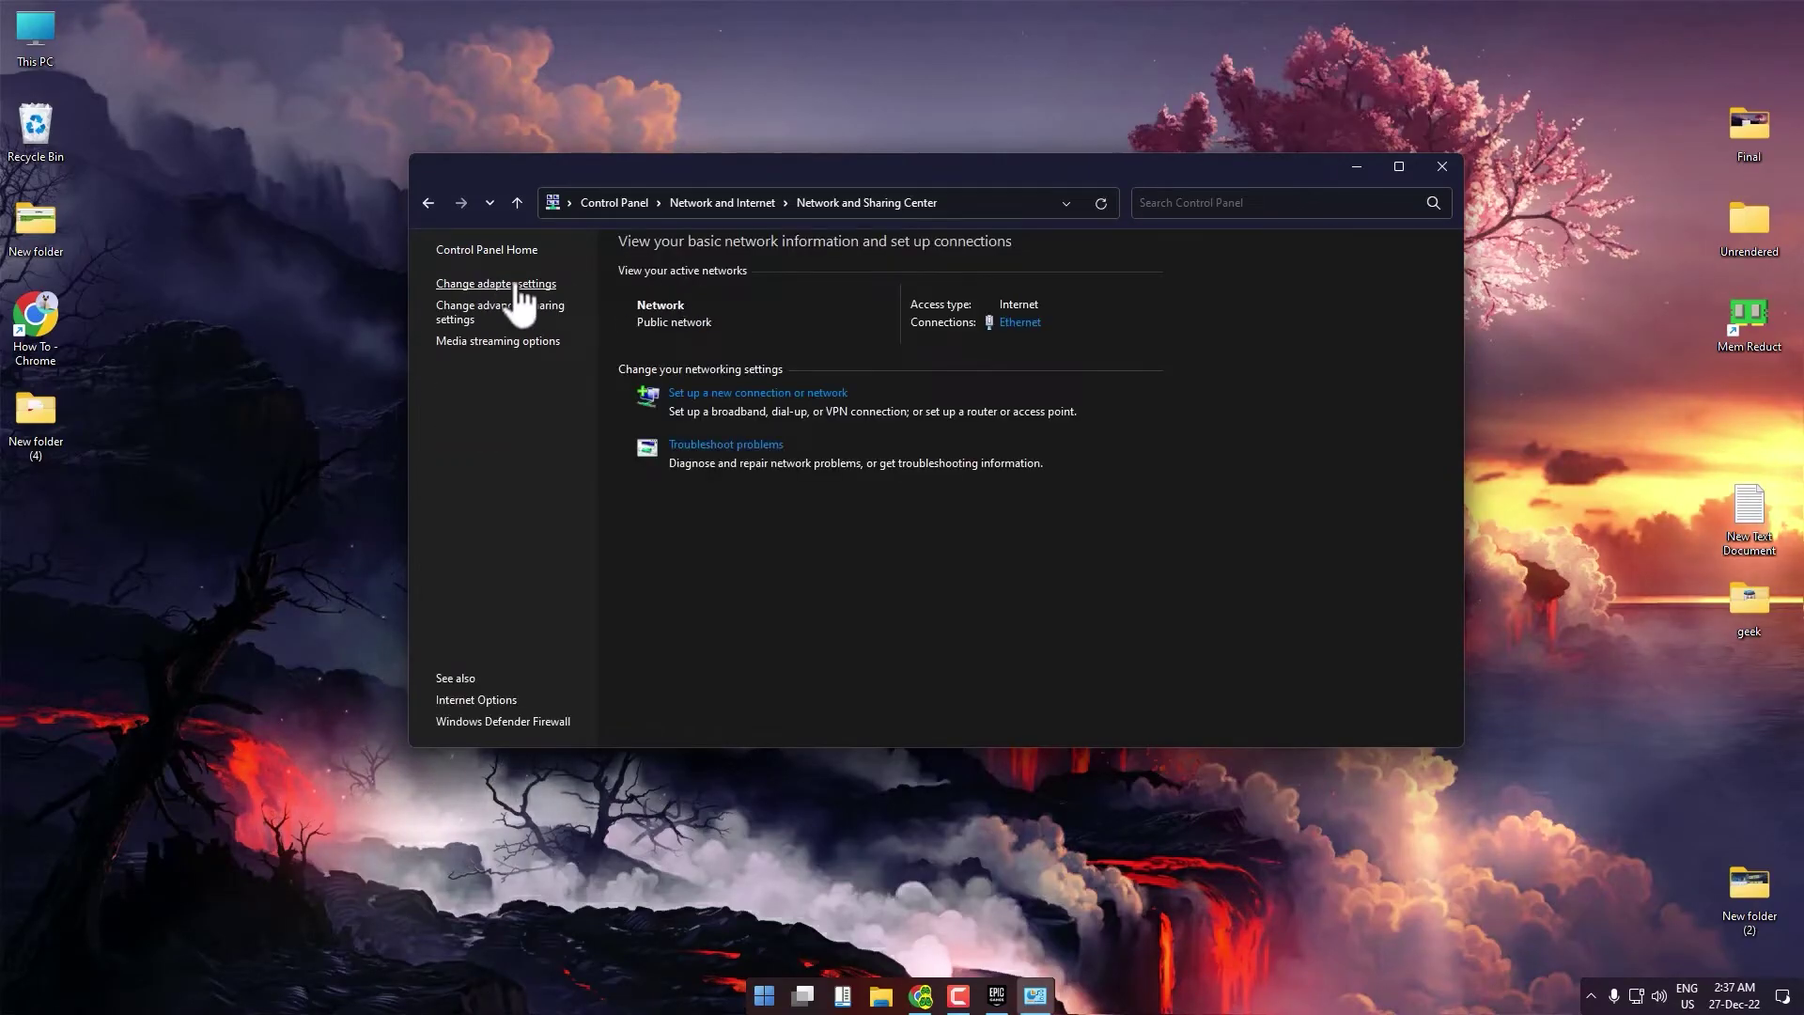
left_click(479, 287)
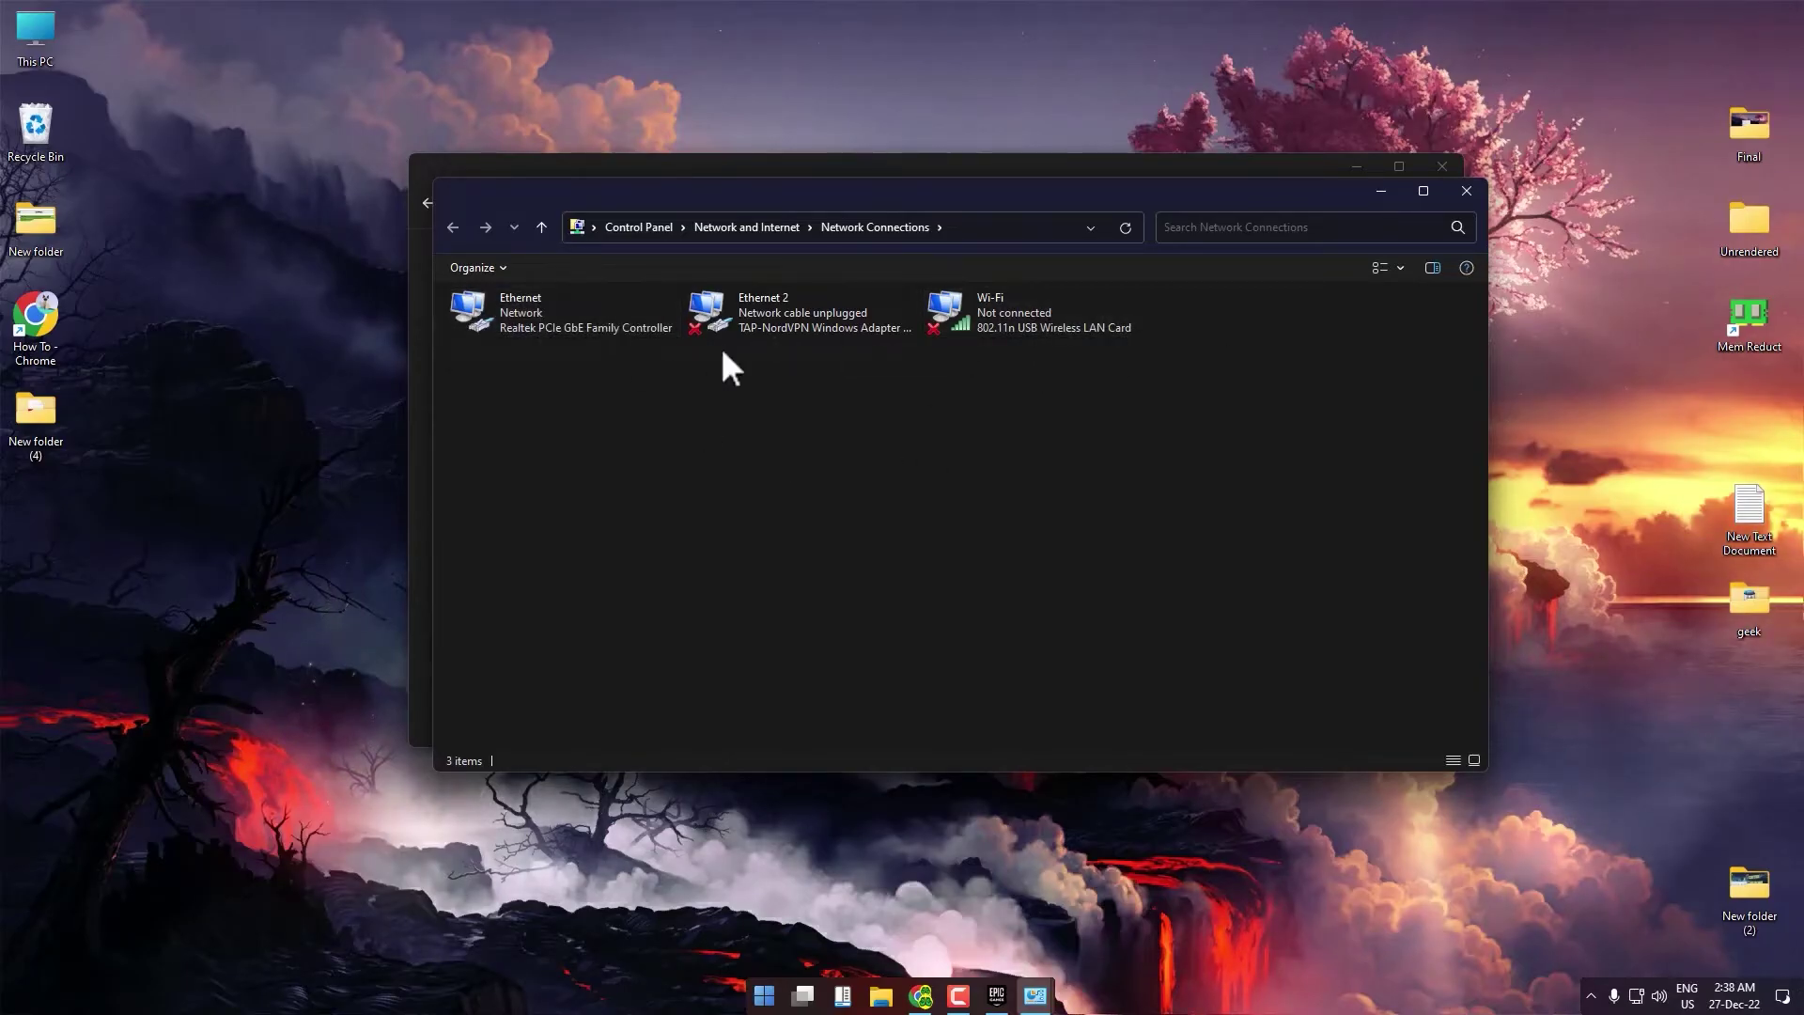
Open the Internet Protocol Version 4 (TCP/IPv4) properties of the Ethernet adapter with the Realtek controller.
left_click(564, 321)
right_click(564, 321)
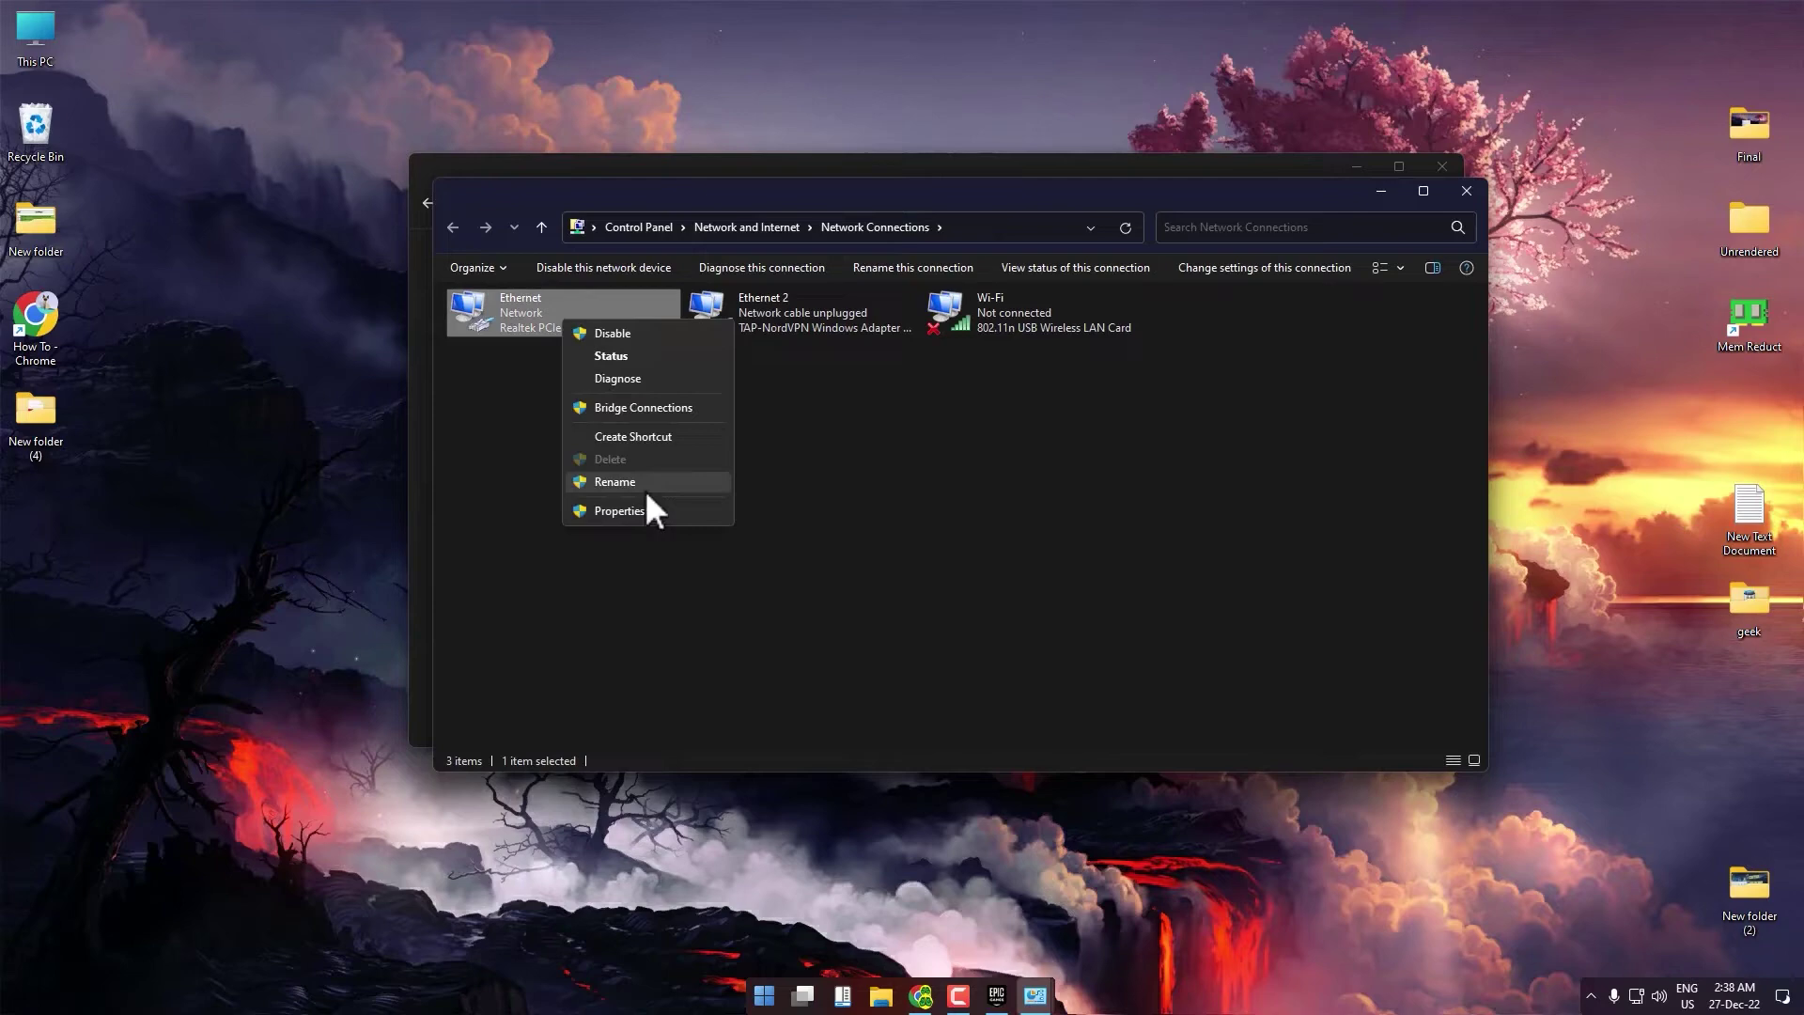
left_click(663, 514)
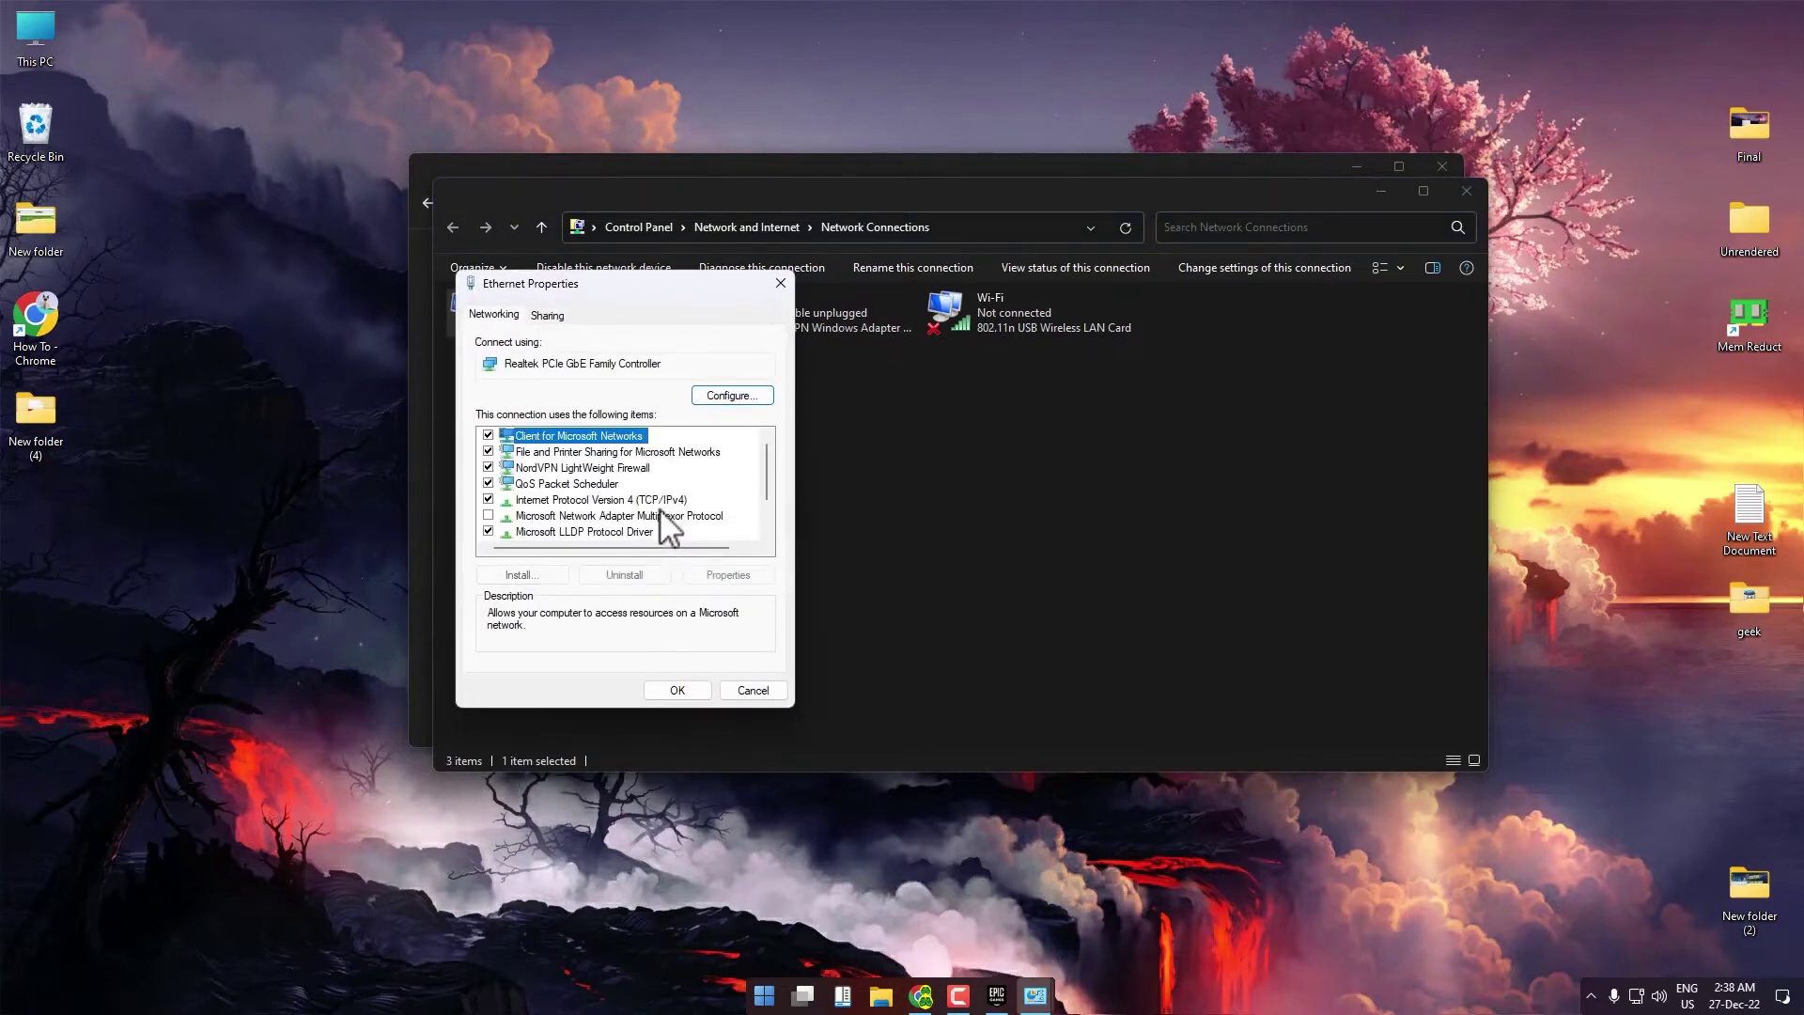
double_click(577, 501)
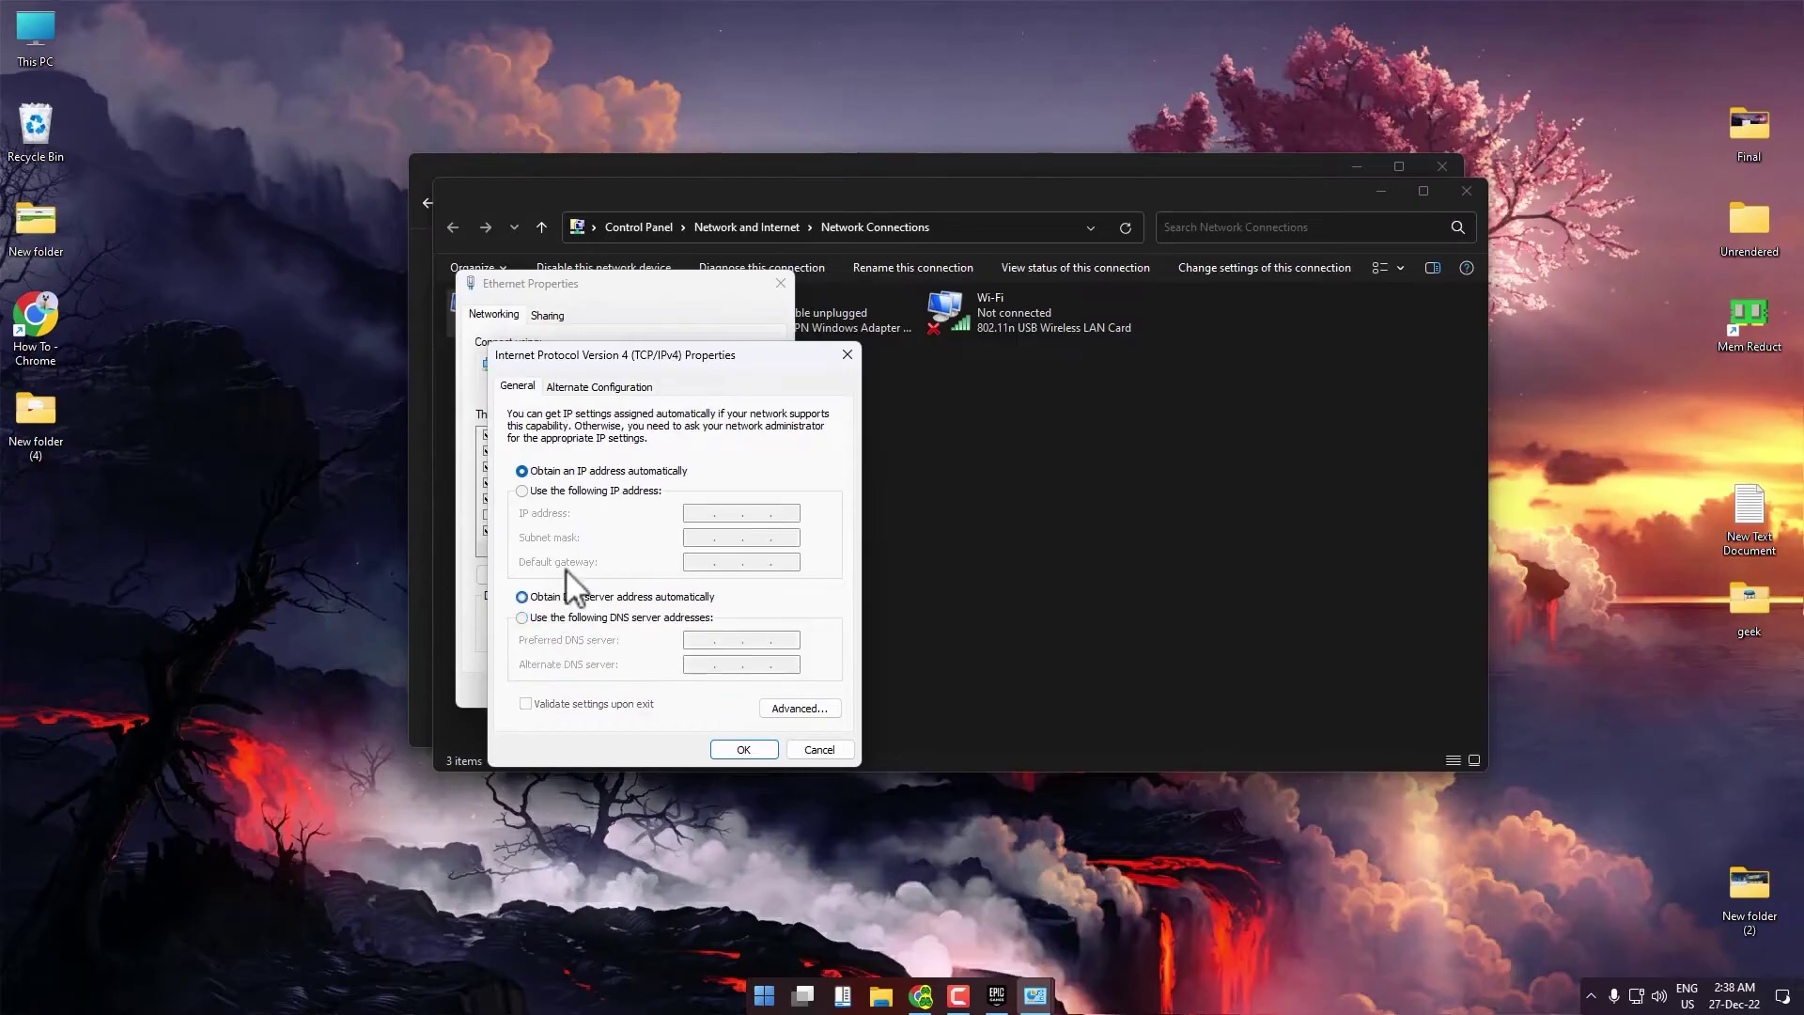
Use manual DNS server addresses with 8.8.8.8 as preferred and 8.8.4.4 as alternate, and accept them.
left_click(566, 597)
left_click(523, 622)
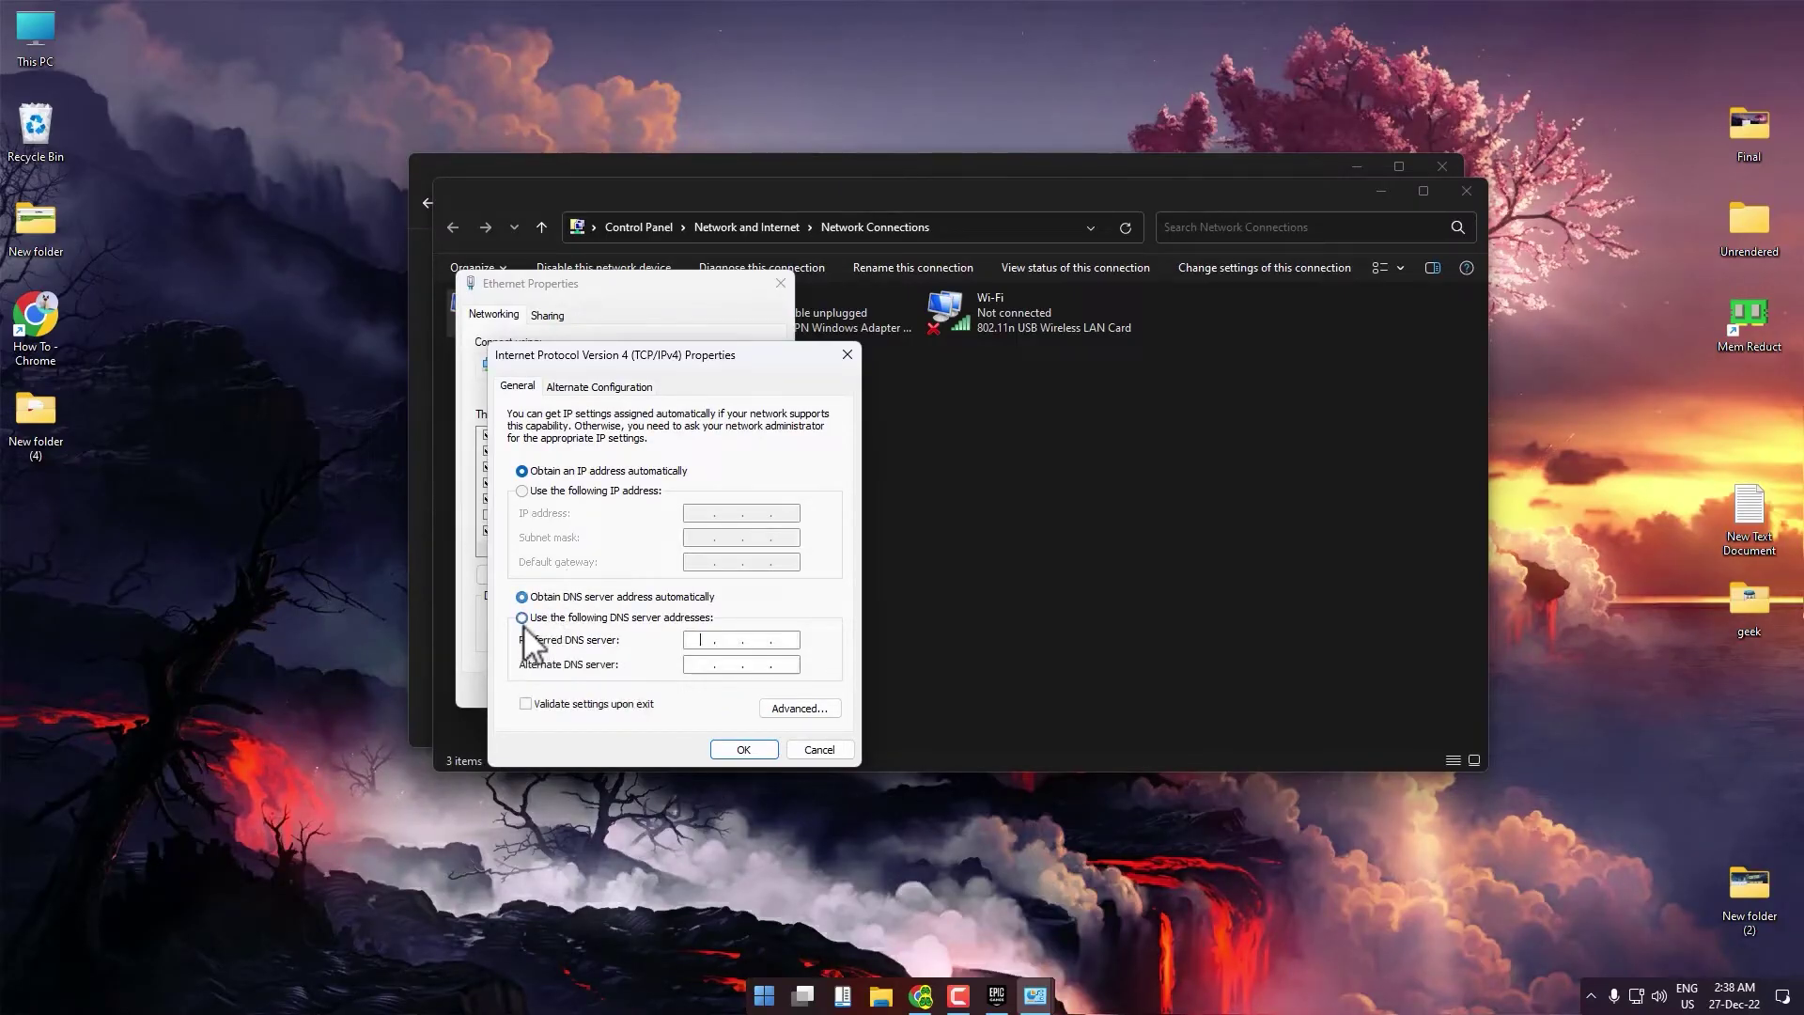
type("8.8.8.8")
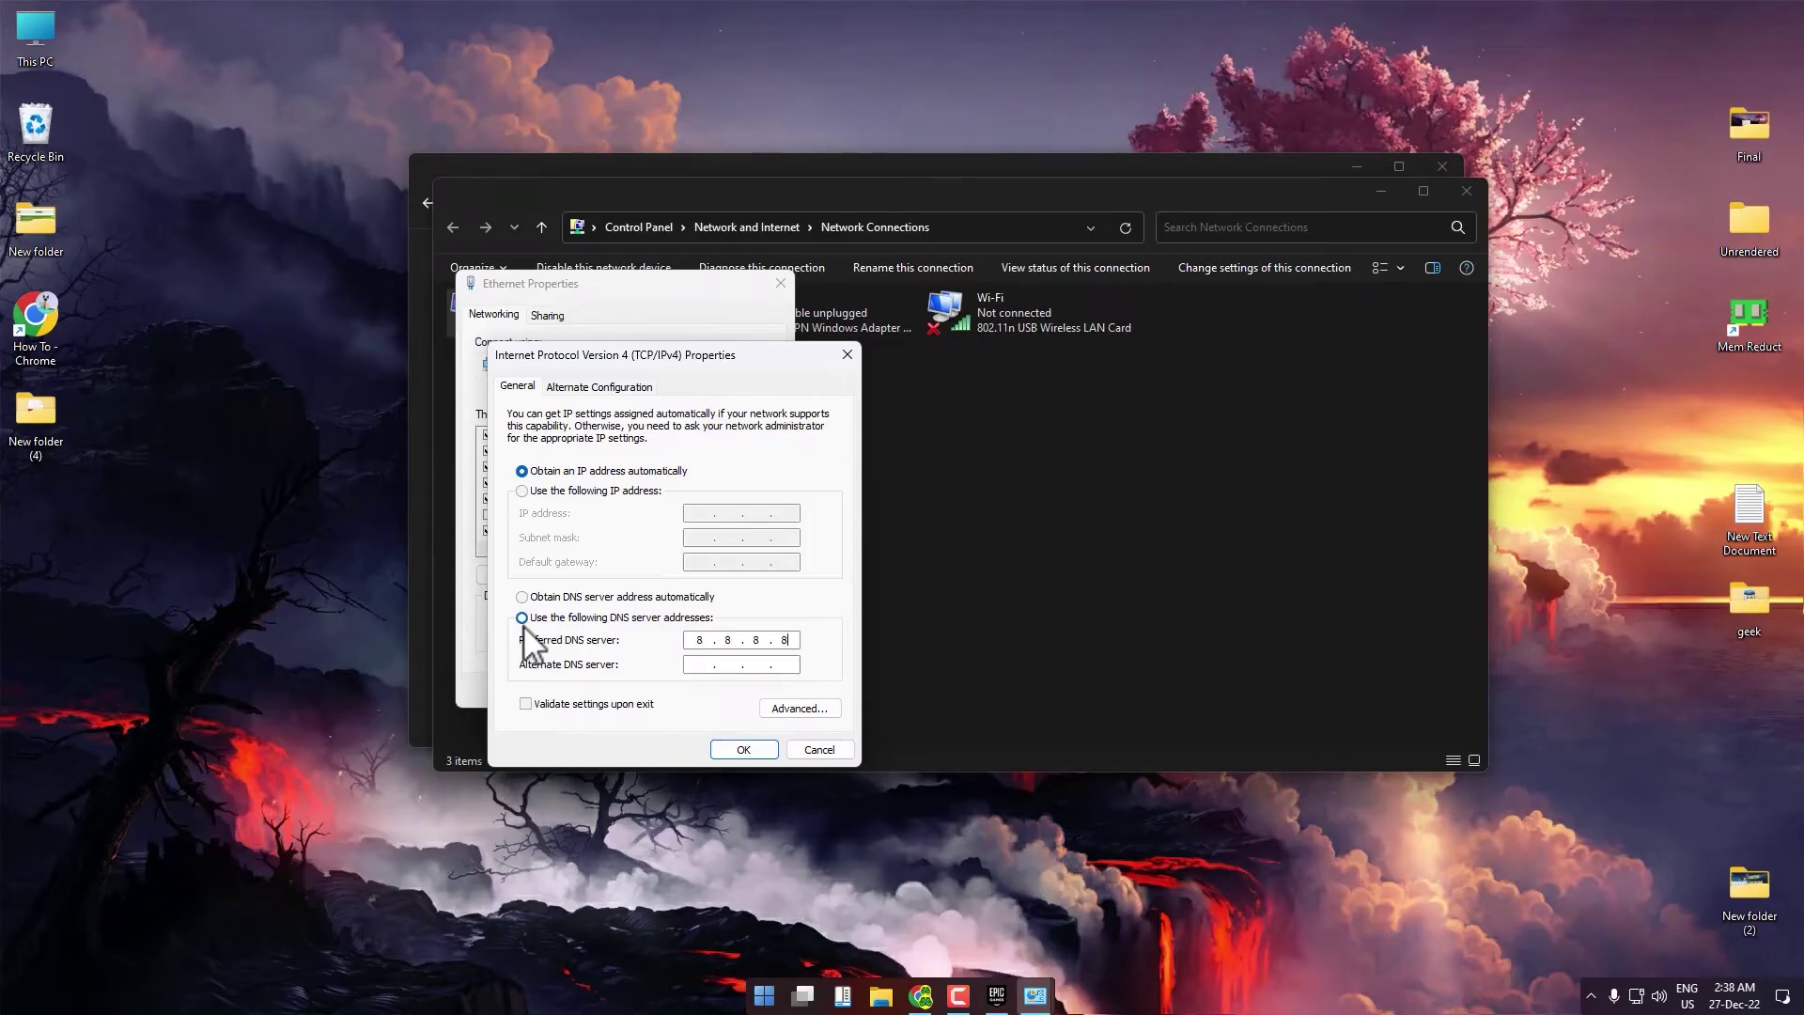
left_click(707, 665)
type("8.8.4.4")
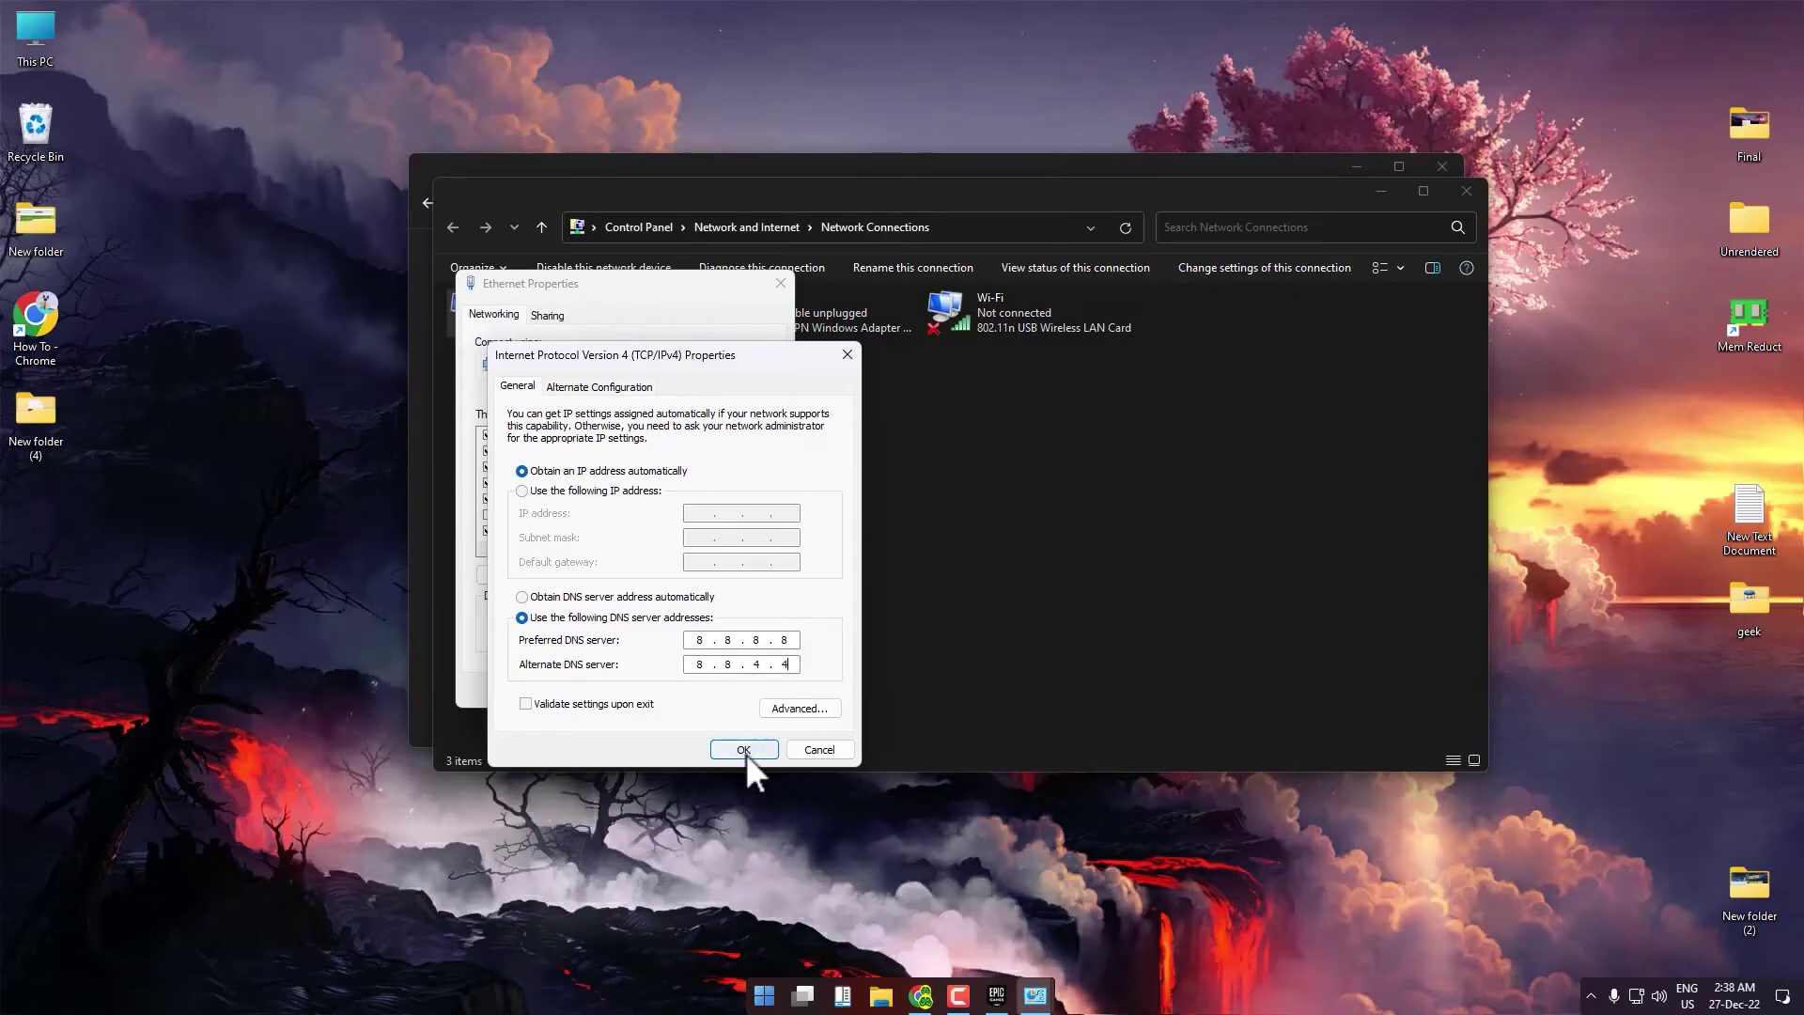
left_click(743, 750)
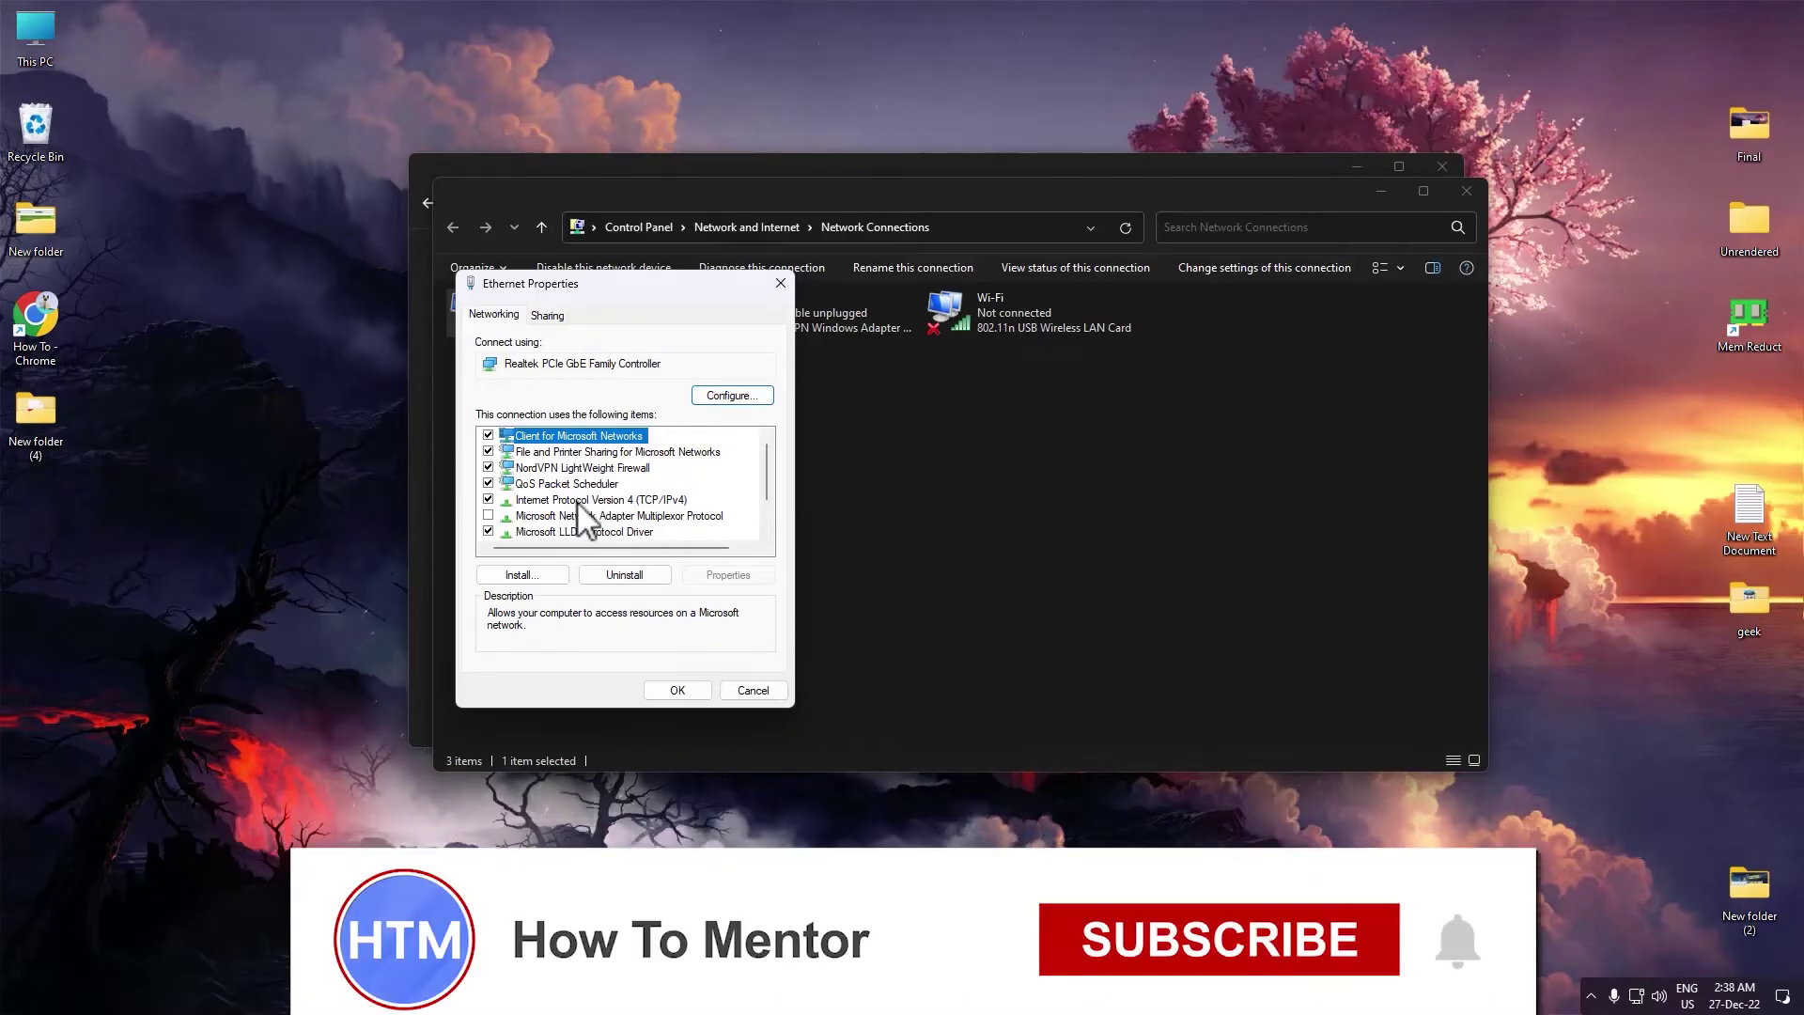
Set the Ethernet adapter's IPv4 preferred DNS to 1.1.1.1 and alternate DNS to 1.0.0.1, save, and close the network windows.
double_click(578, 501)
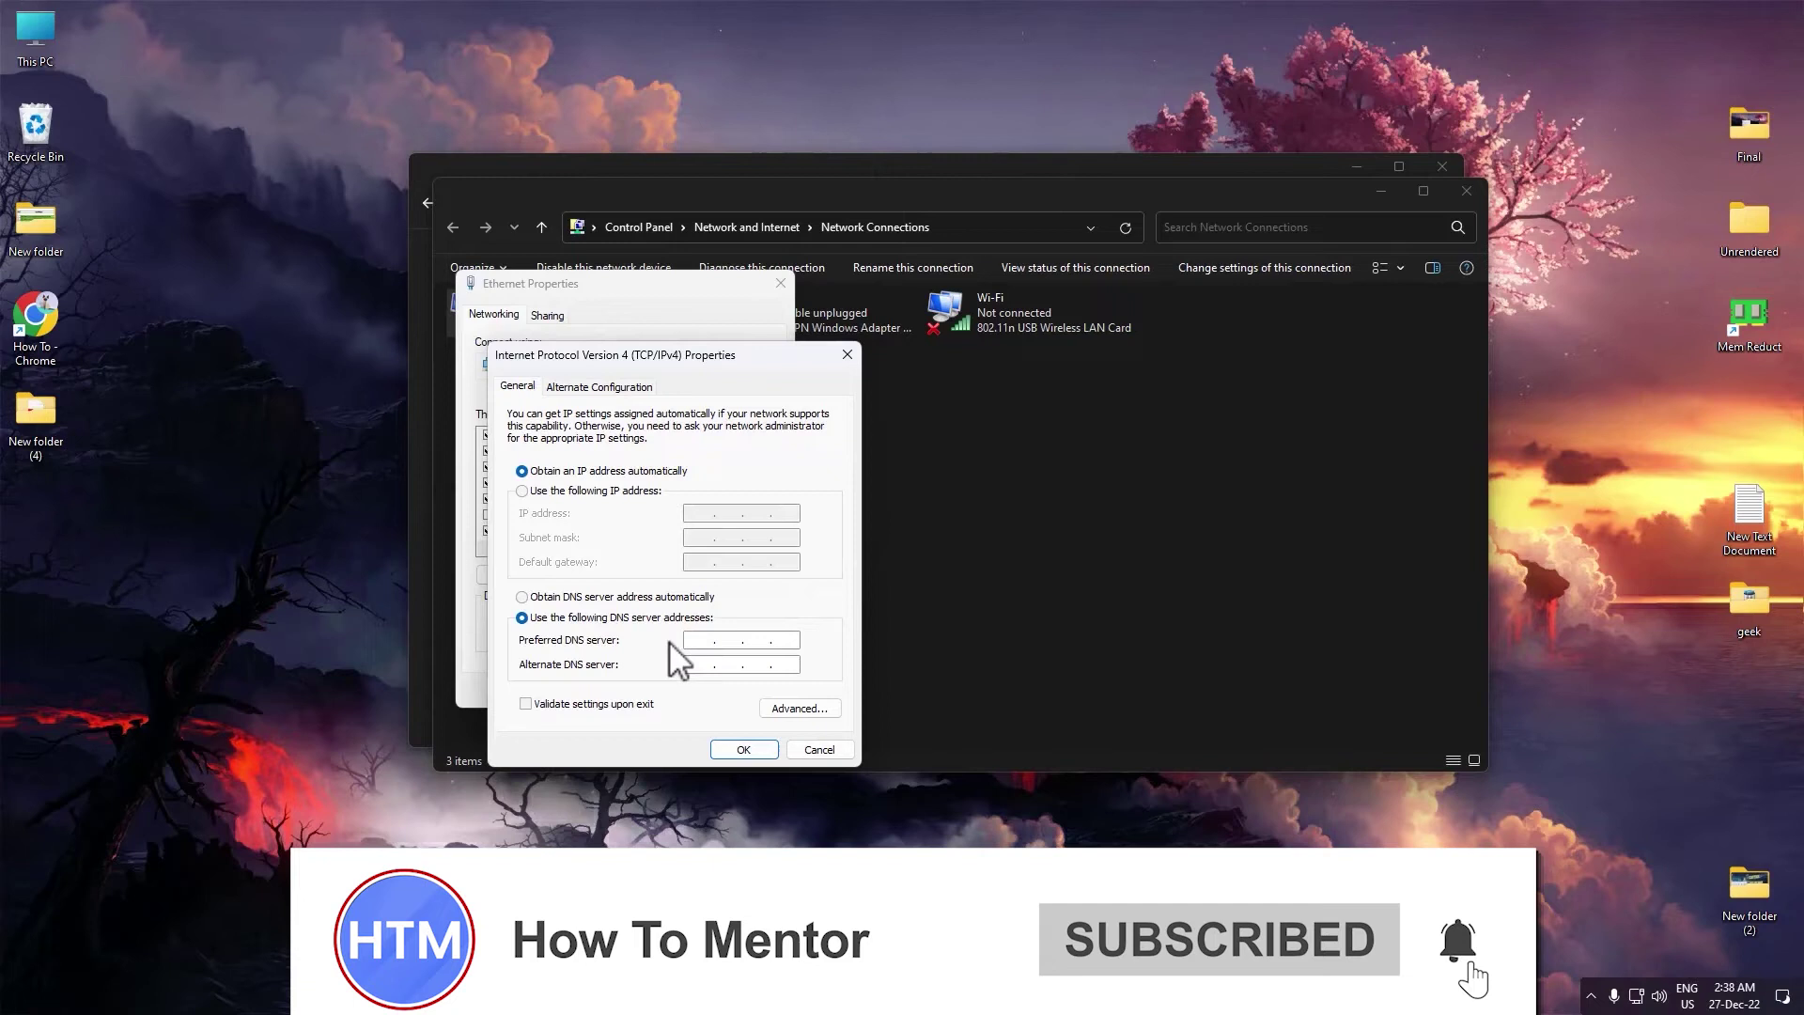
type("1.1")
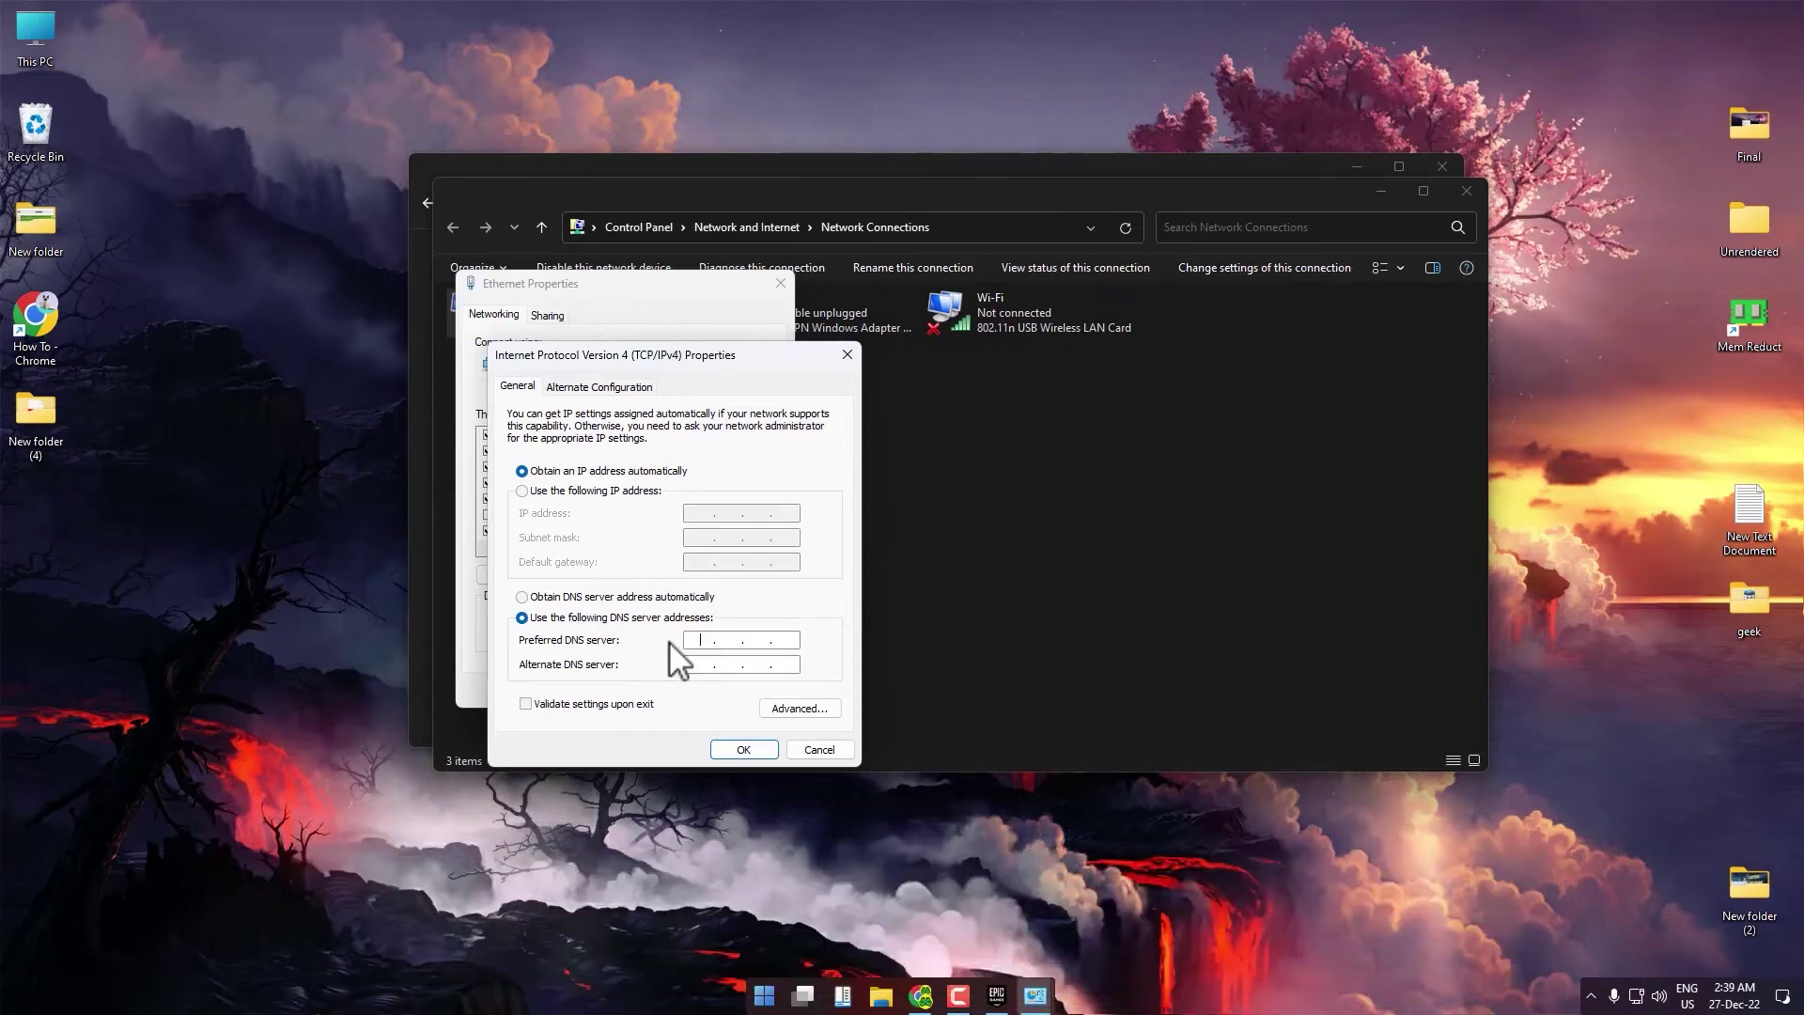
type(".1.1")
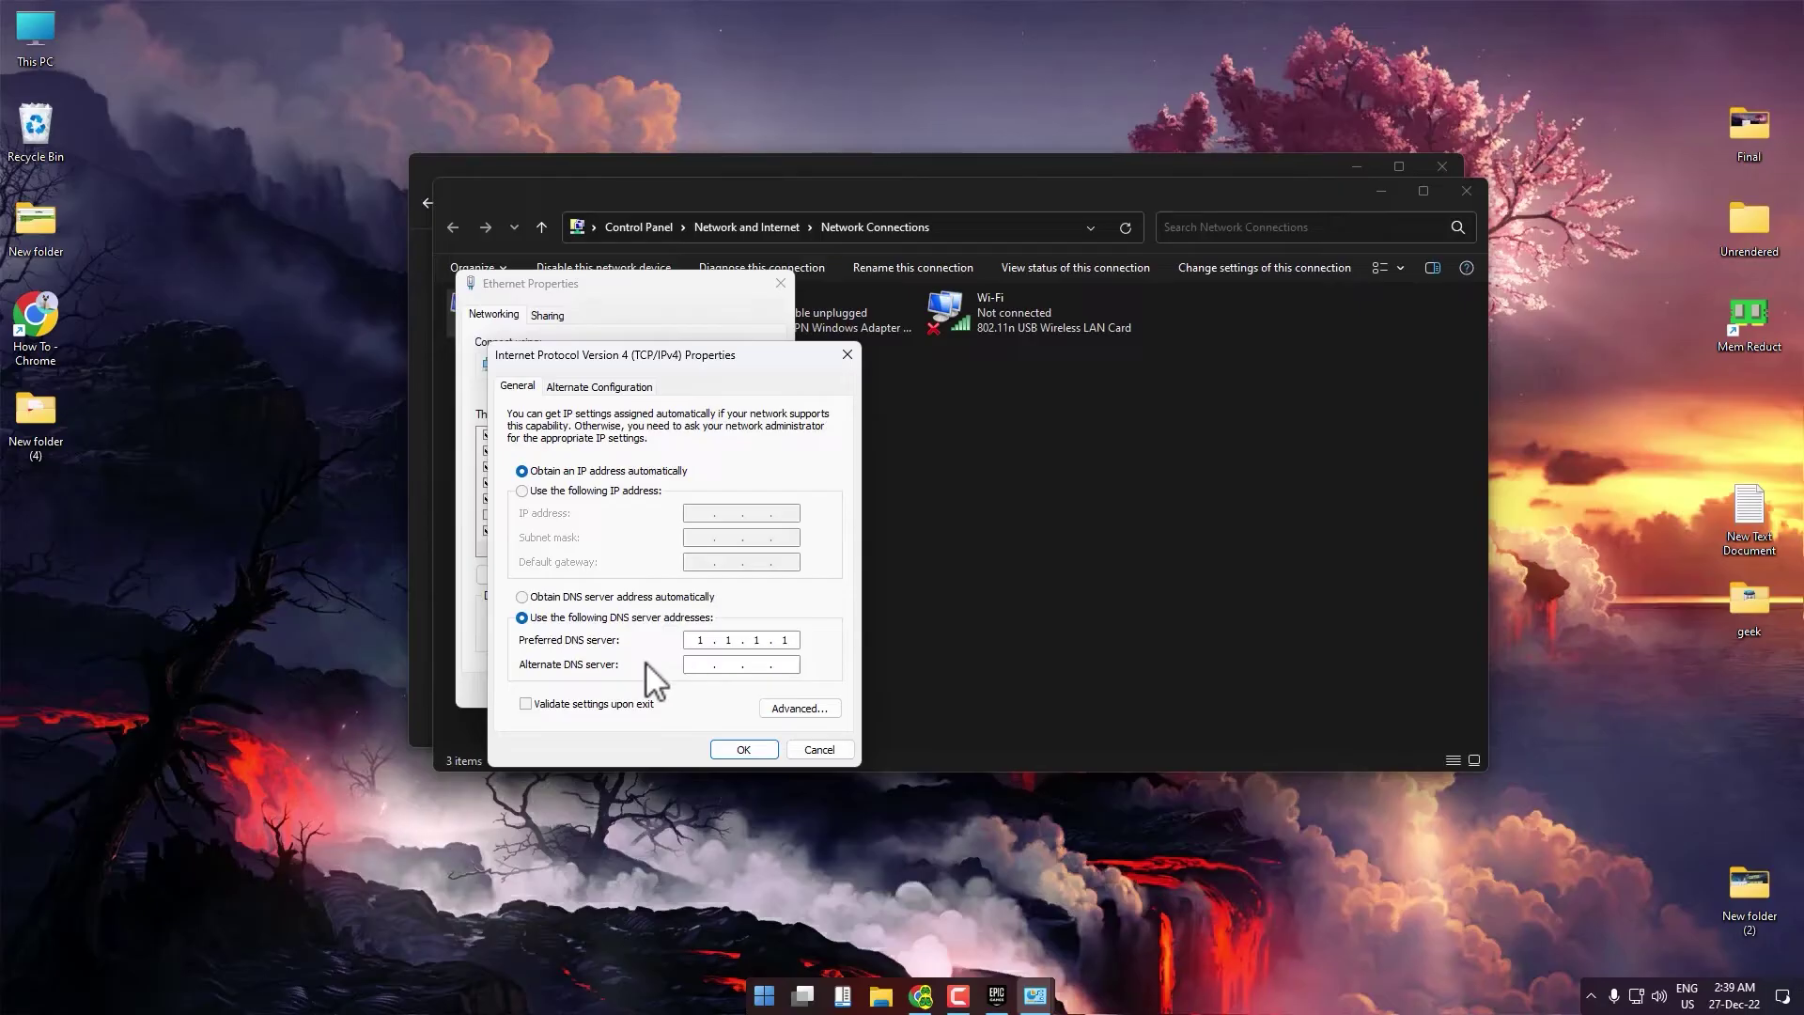
type("1.0.0.1")
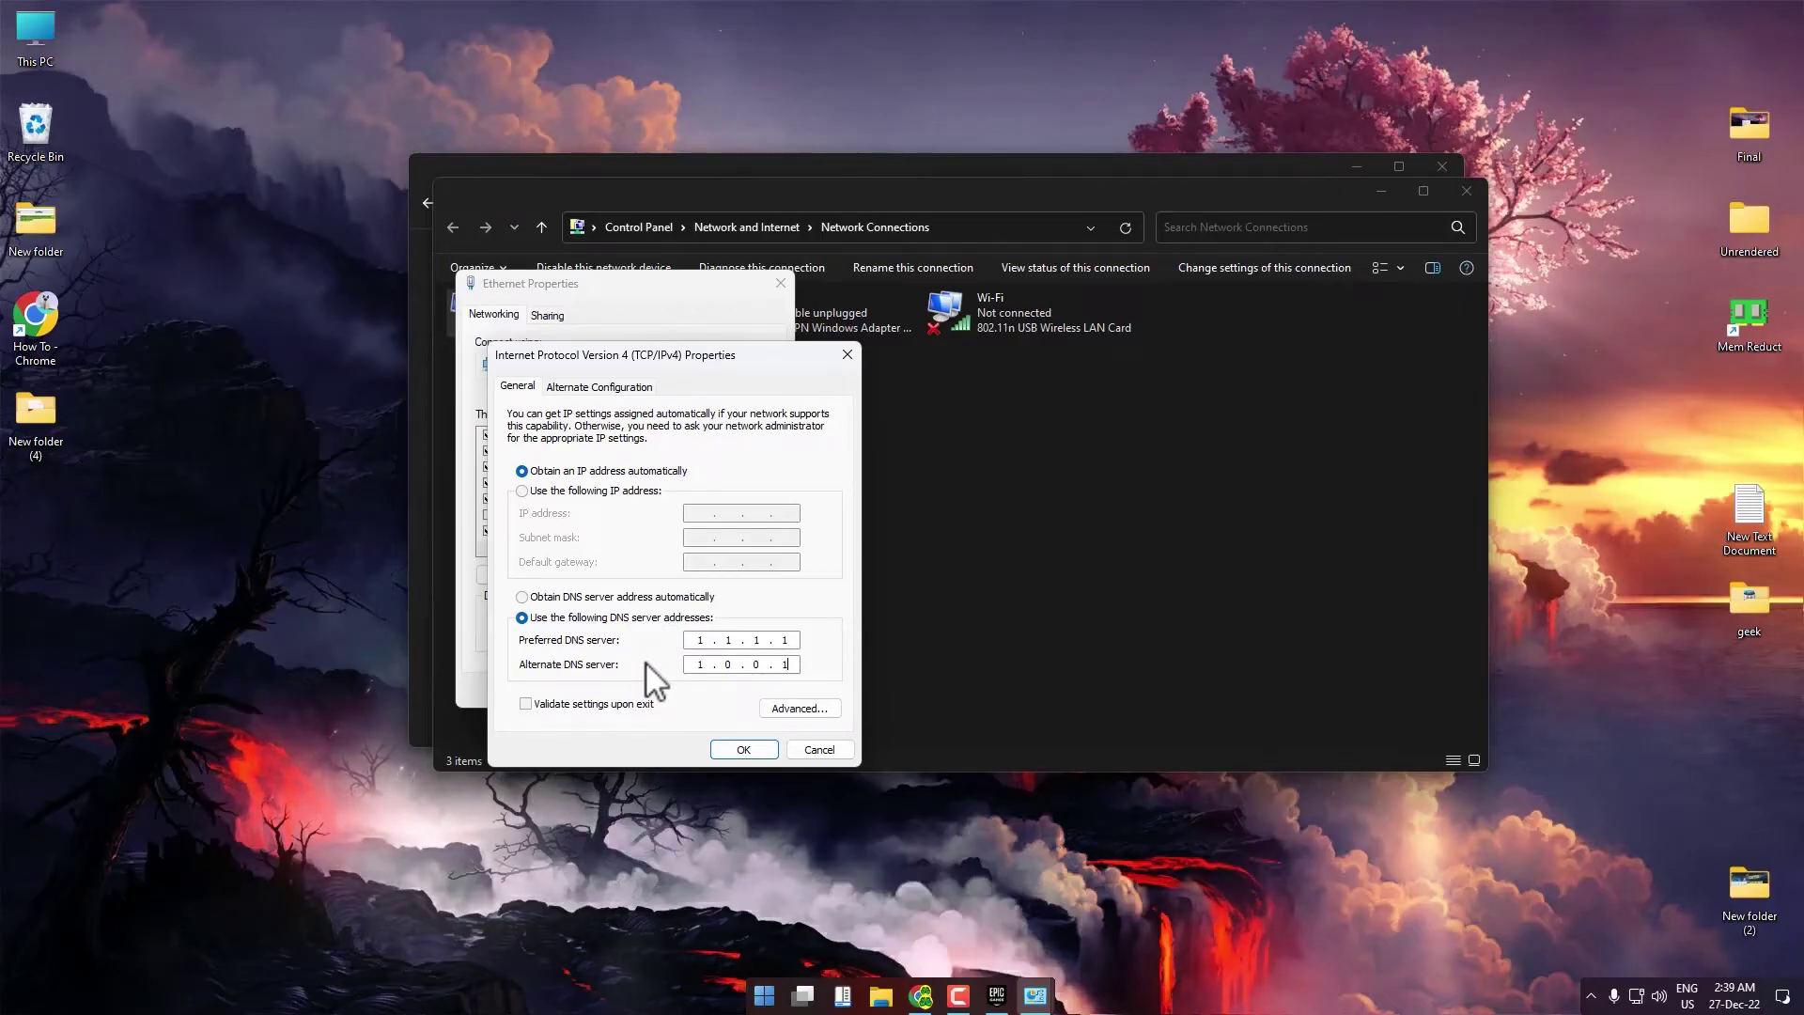
left_click(743, 752)
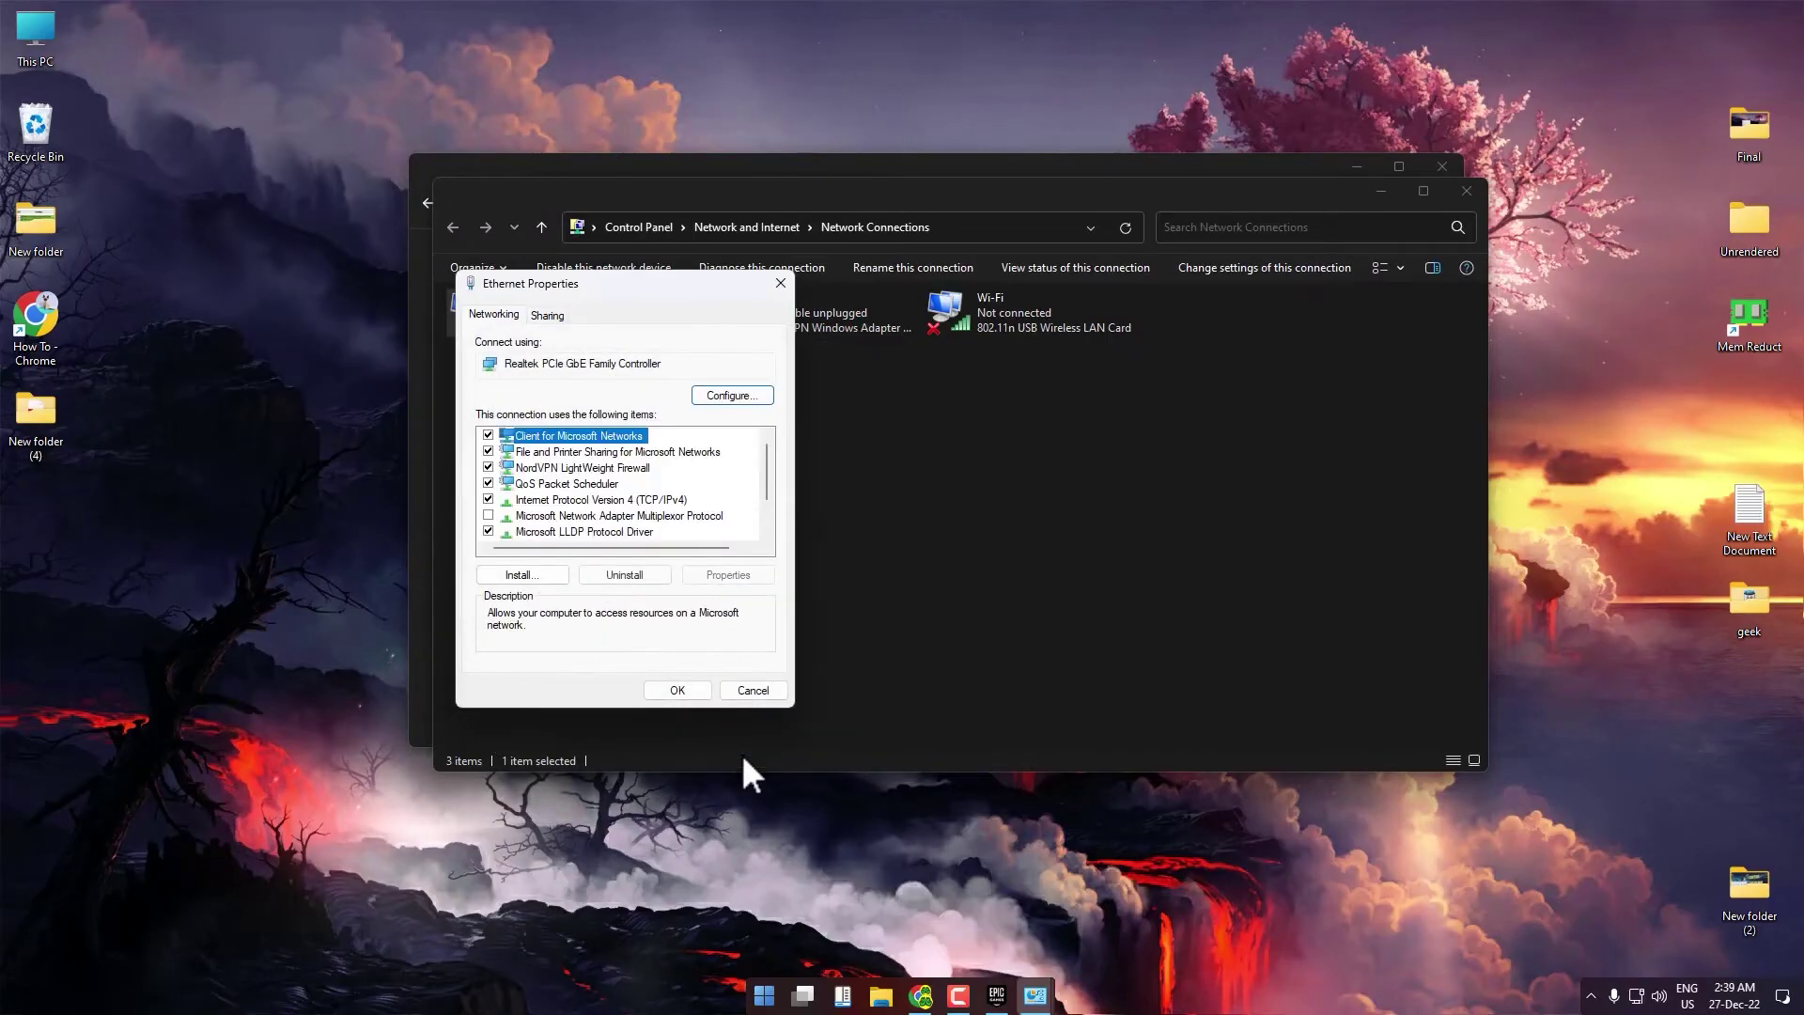
left_click(696, 690)
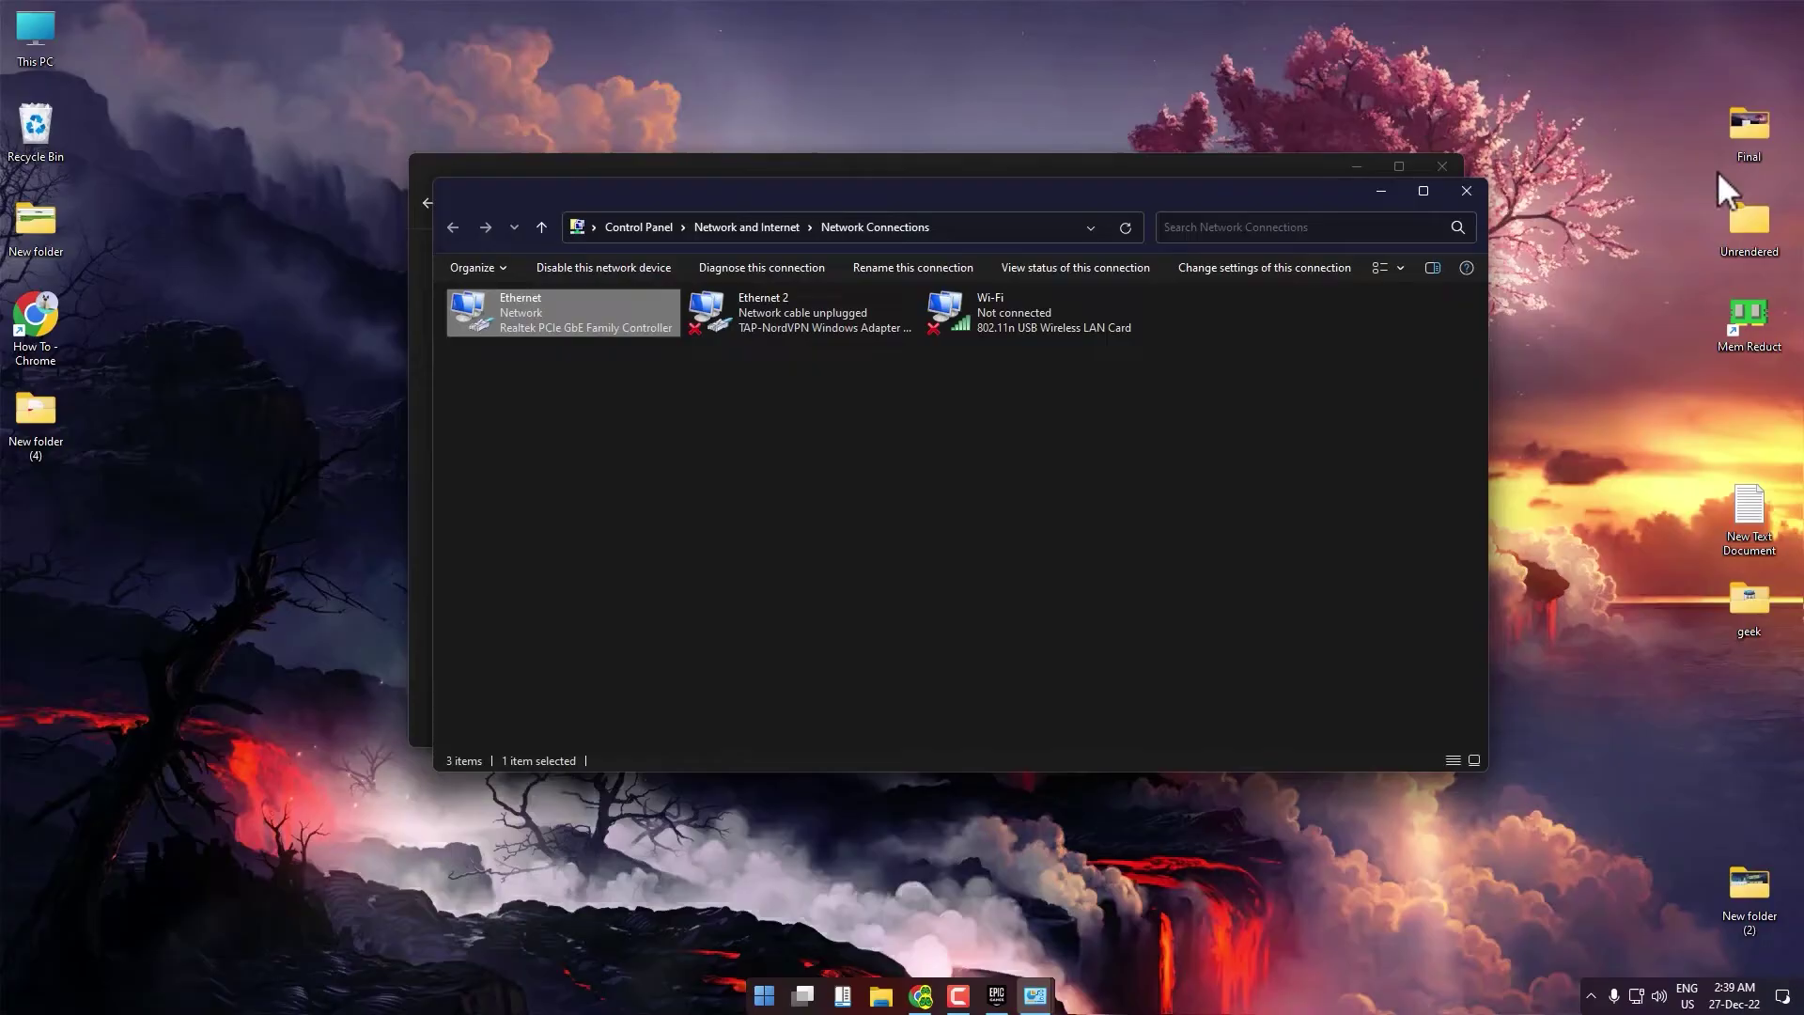
left_click(1468, 192)
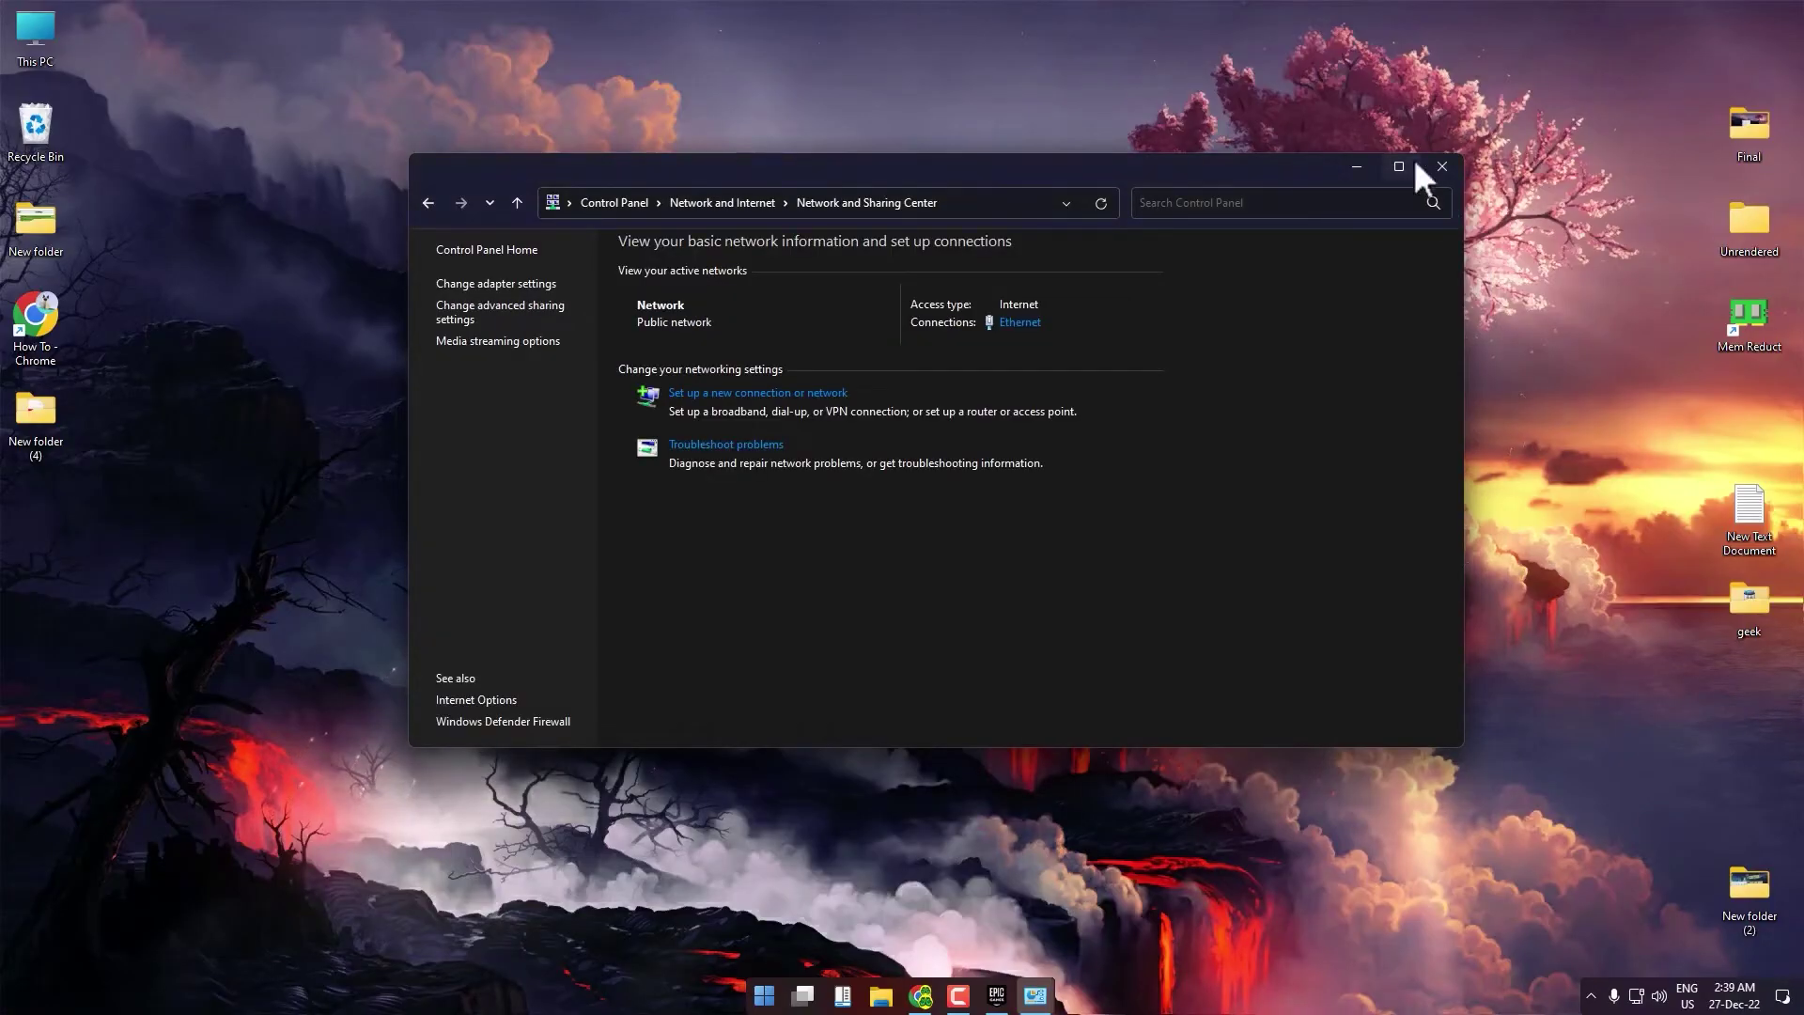
left_click(1442, 169)
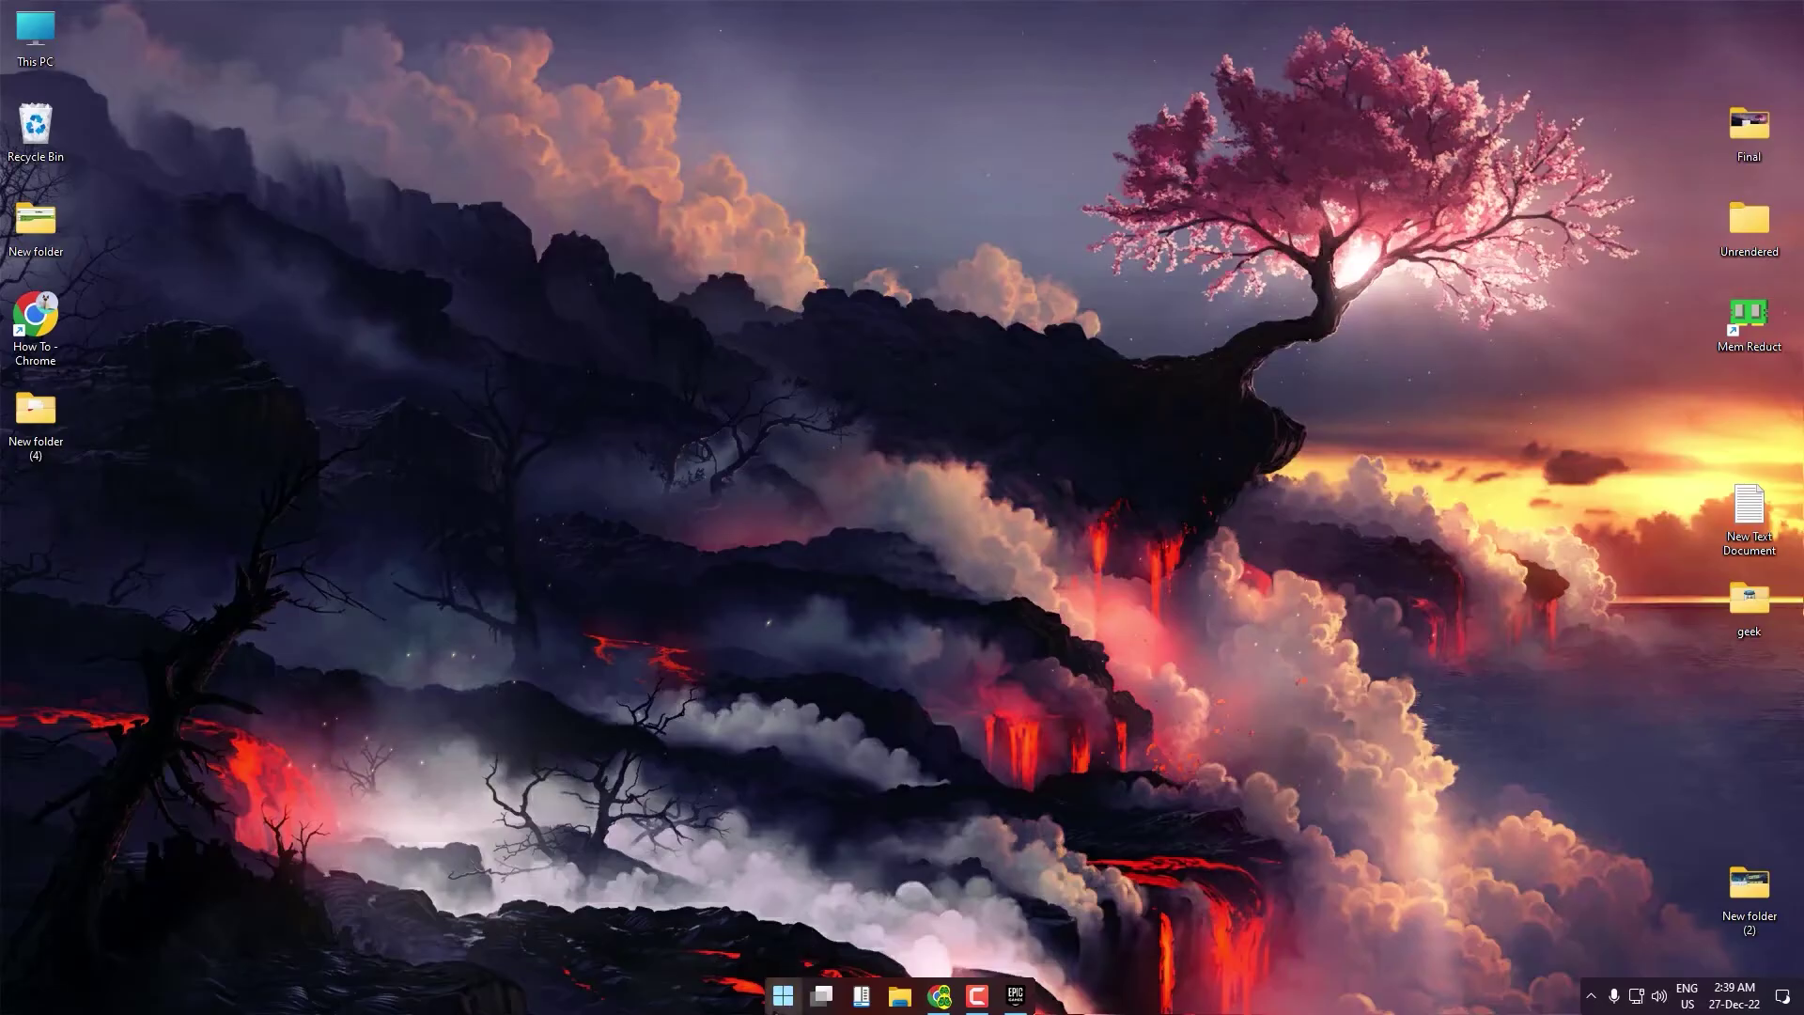
Open the firewall's list of allowed apps through the Windows Security page of the Privacy & security settings.
right_click(782, 995)
left_click(834, 825)
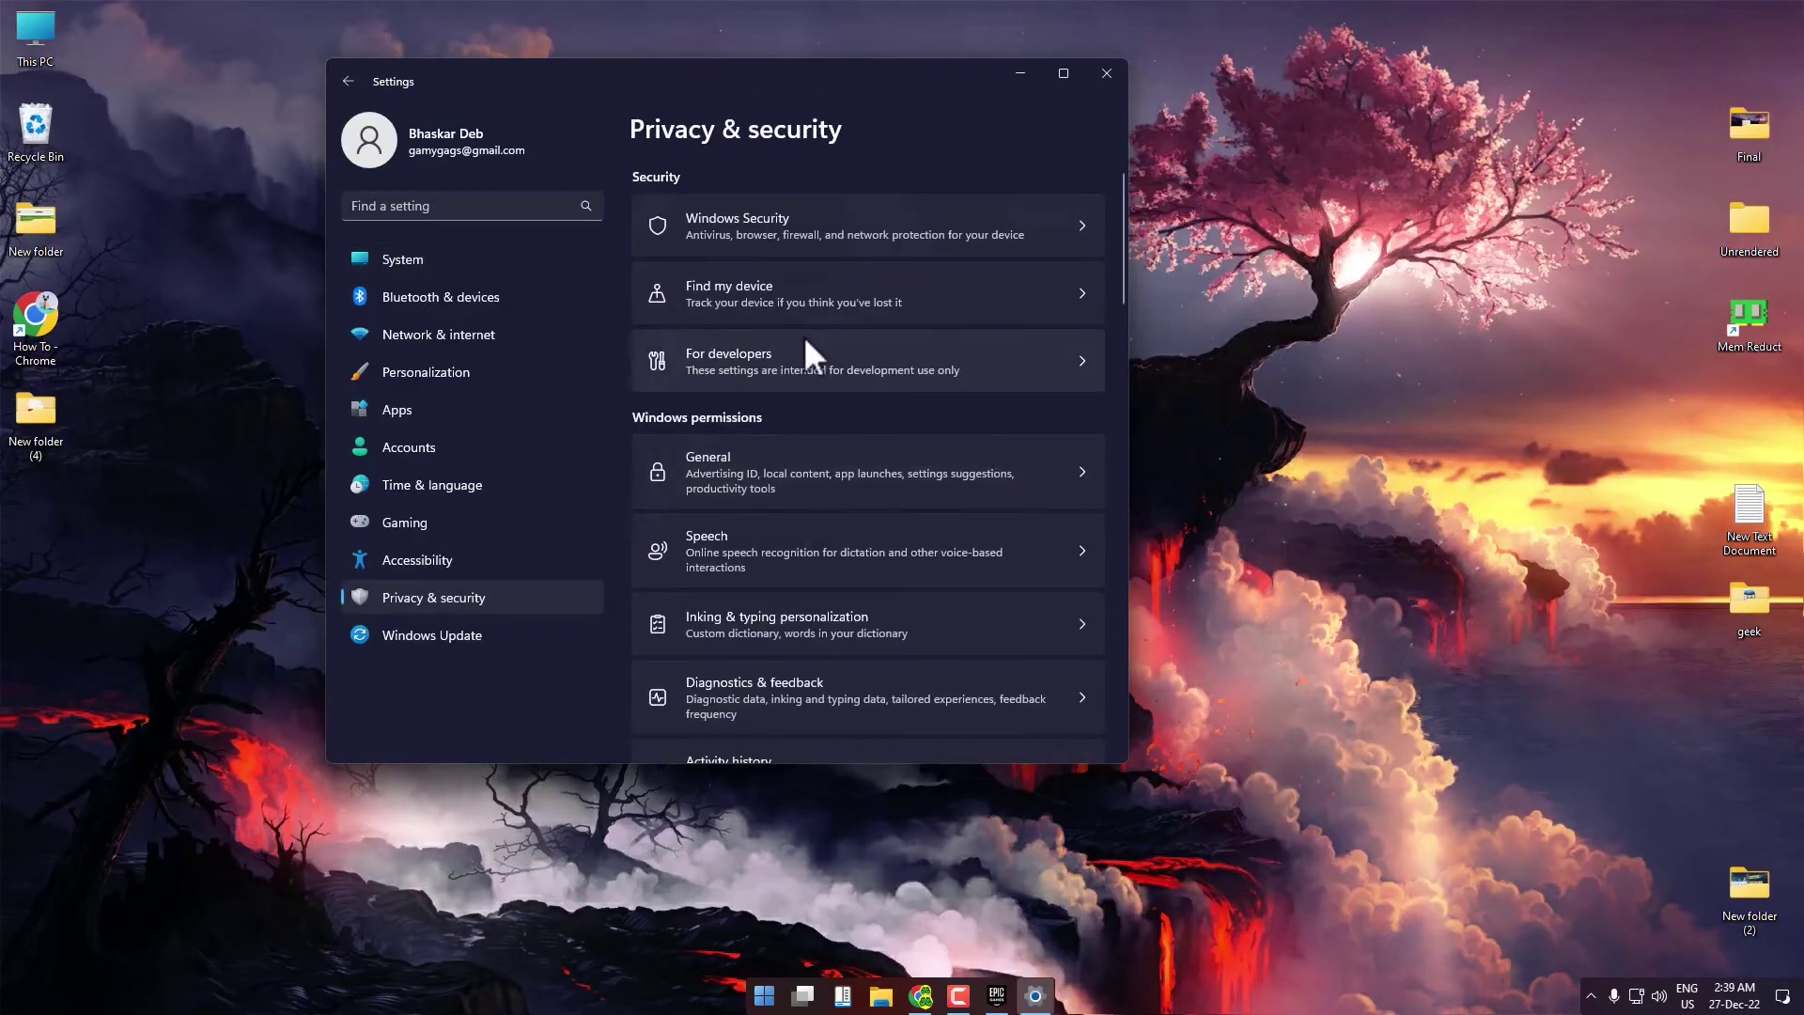
left_click(755, 223)
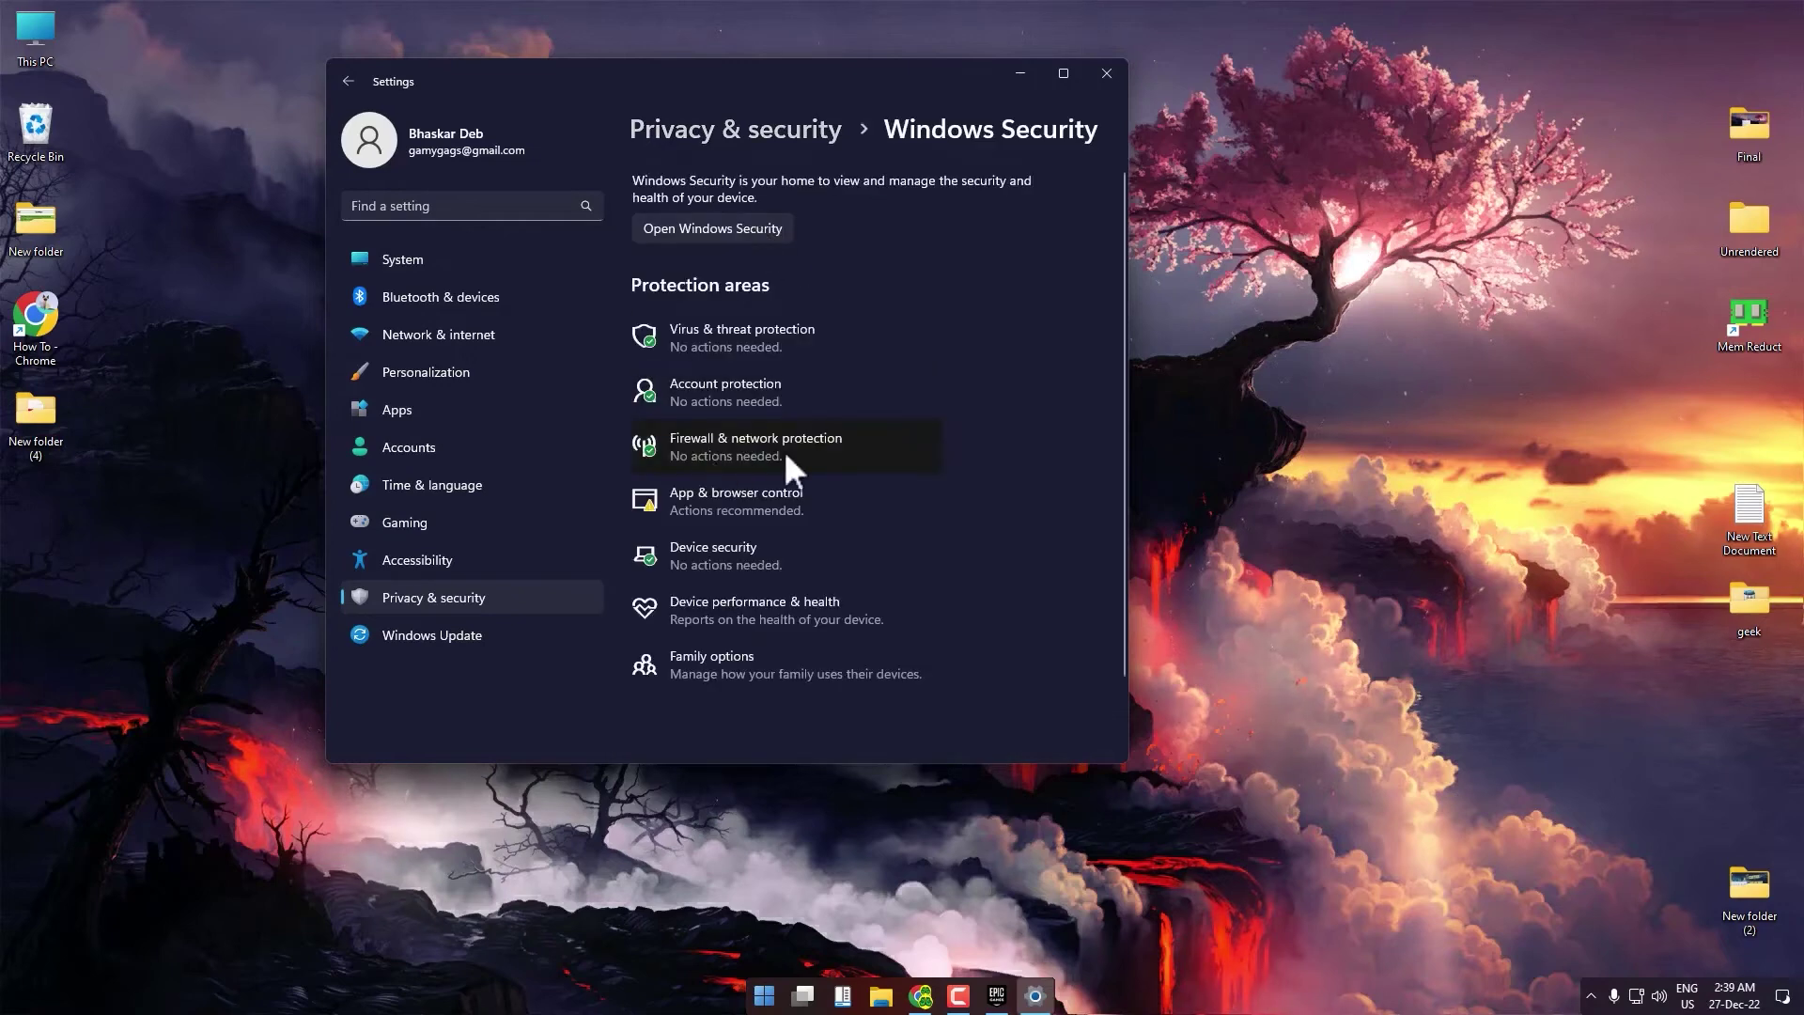
left_click(771, 447)
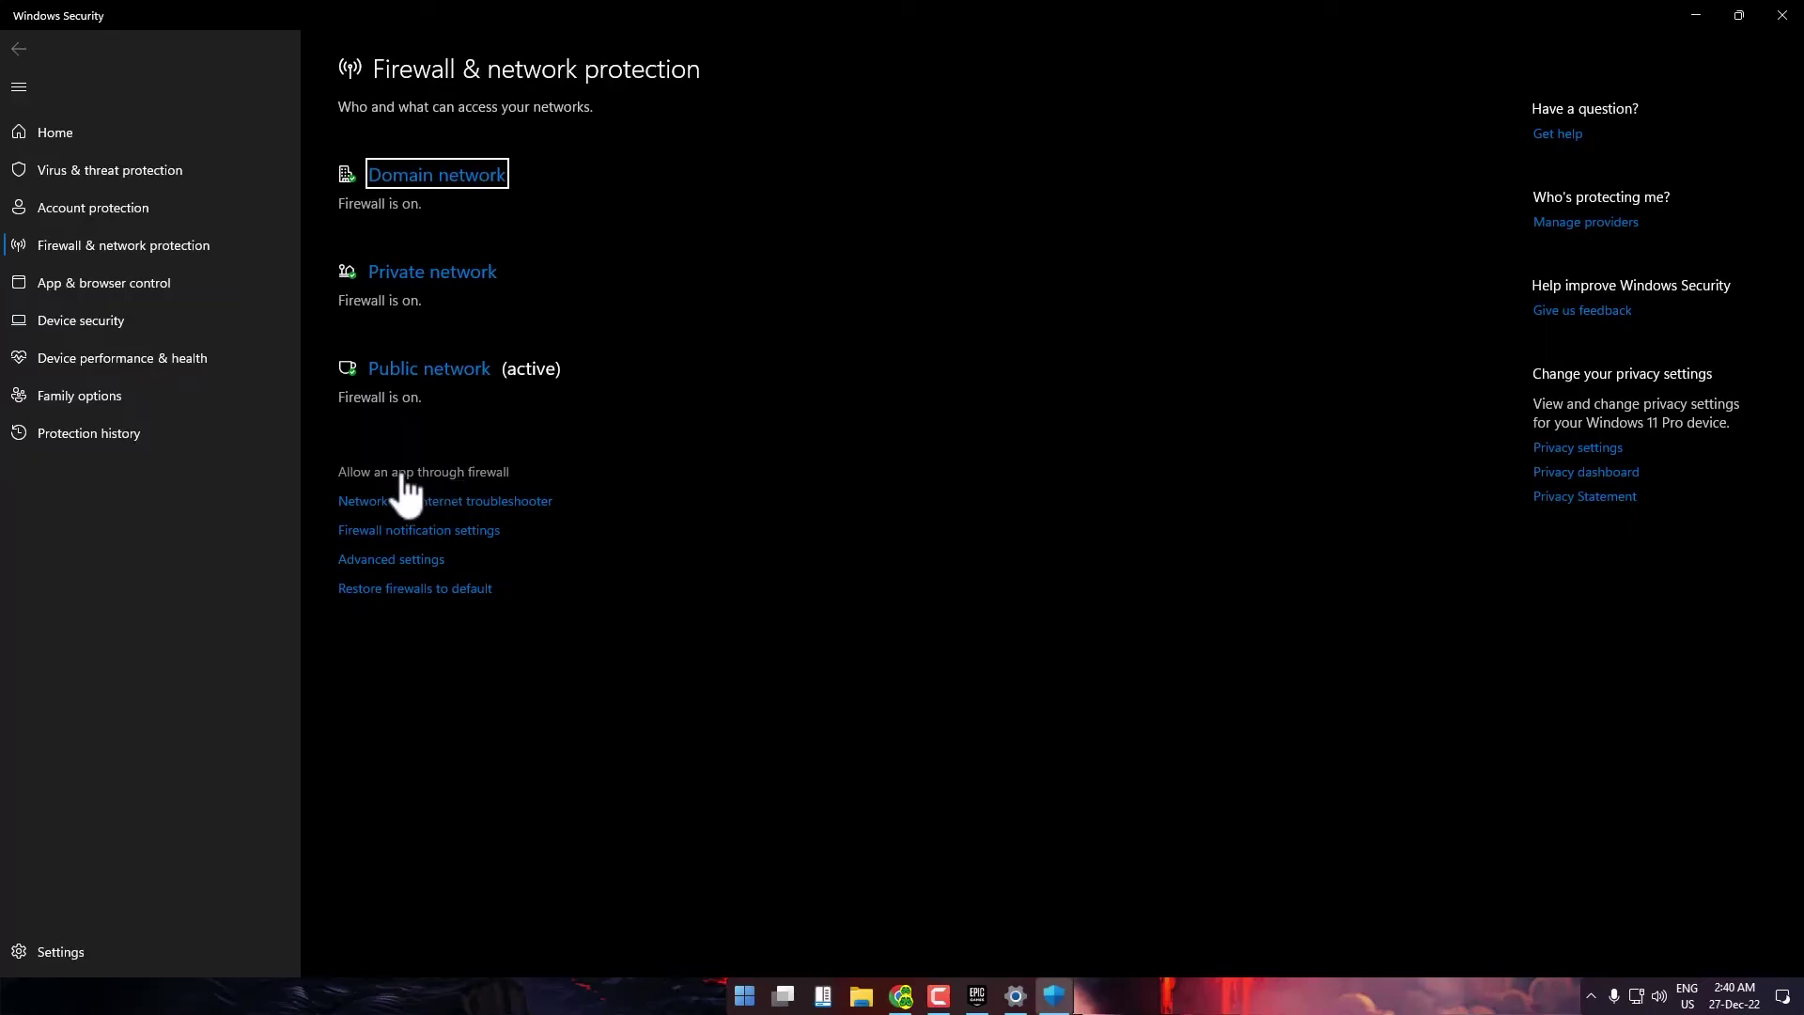
left_click(406, 473)
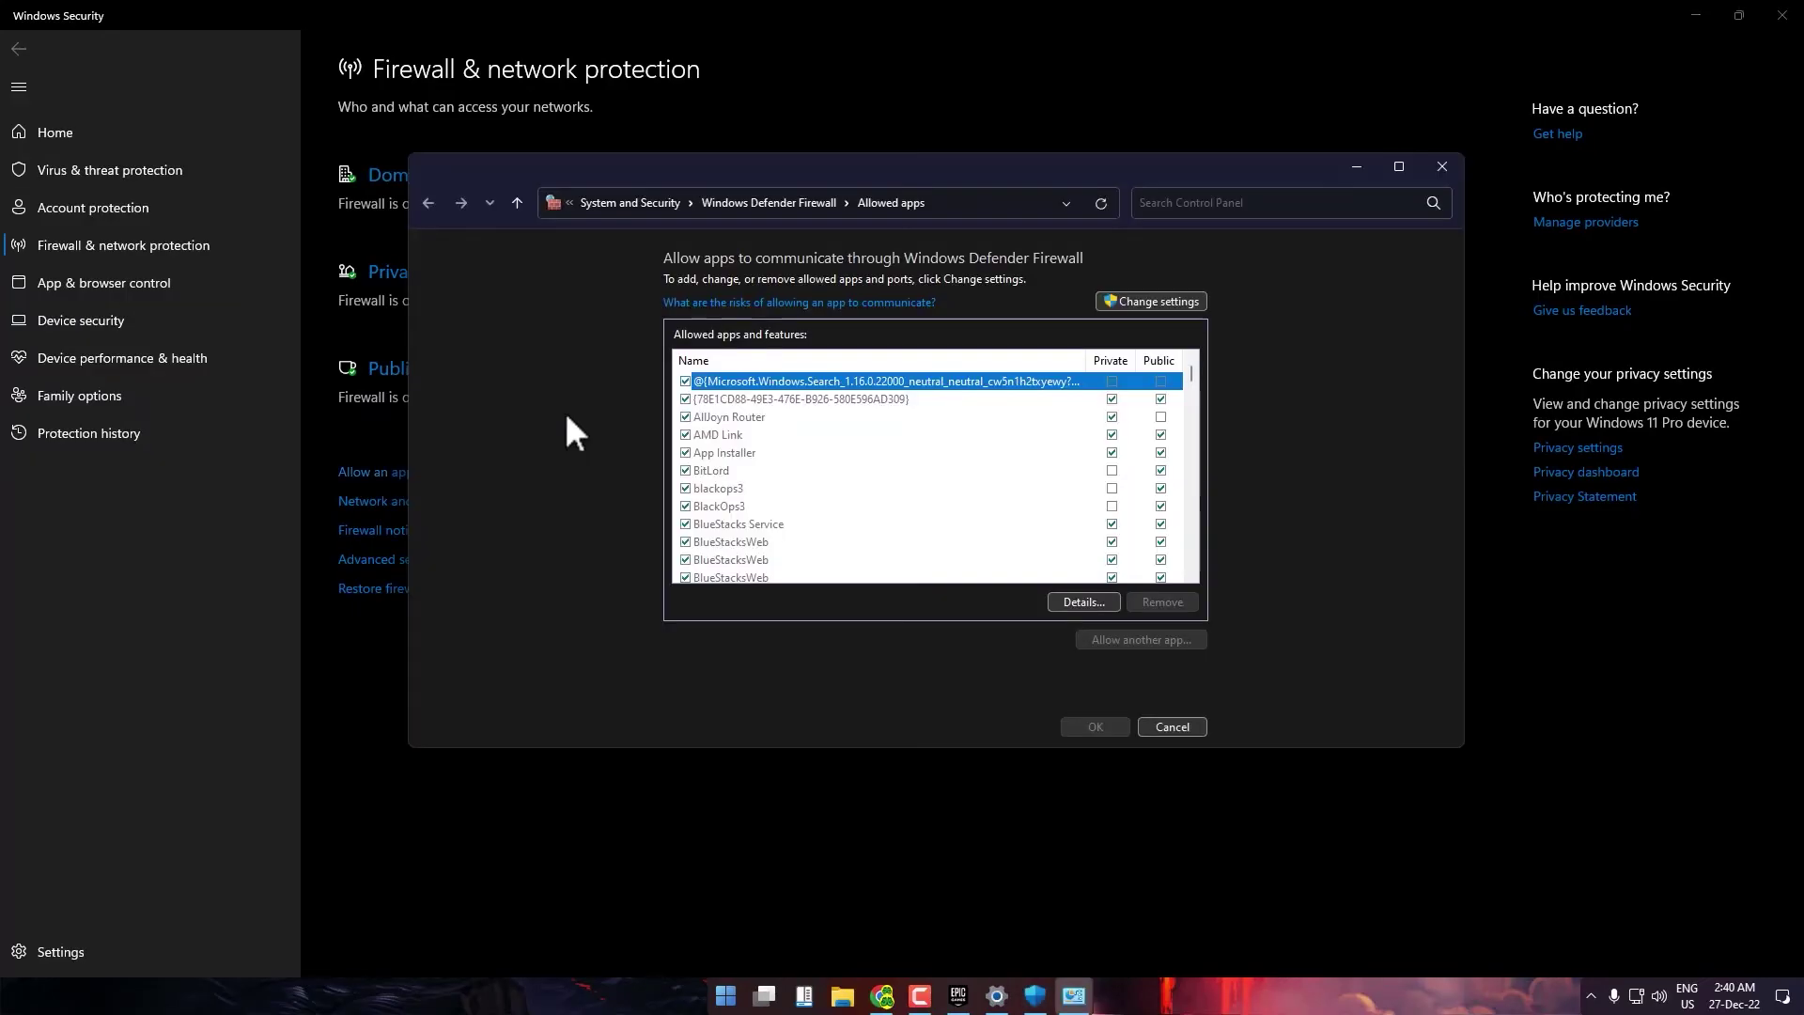
Look through the allowed apps and features starting with F for a Fall Guys entry.
left_click(820, 416)
key("f")
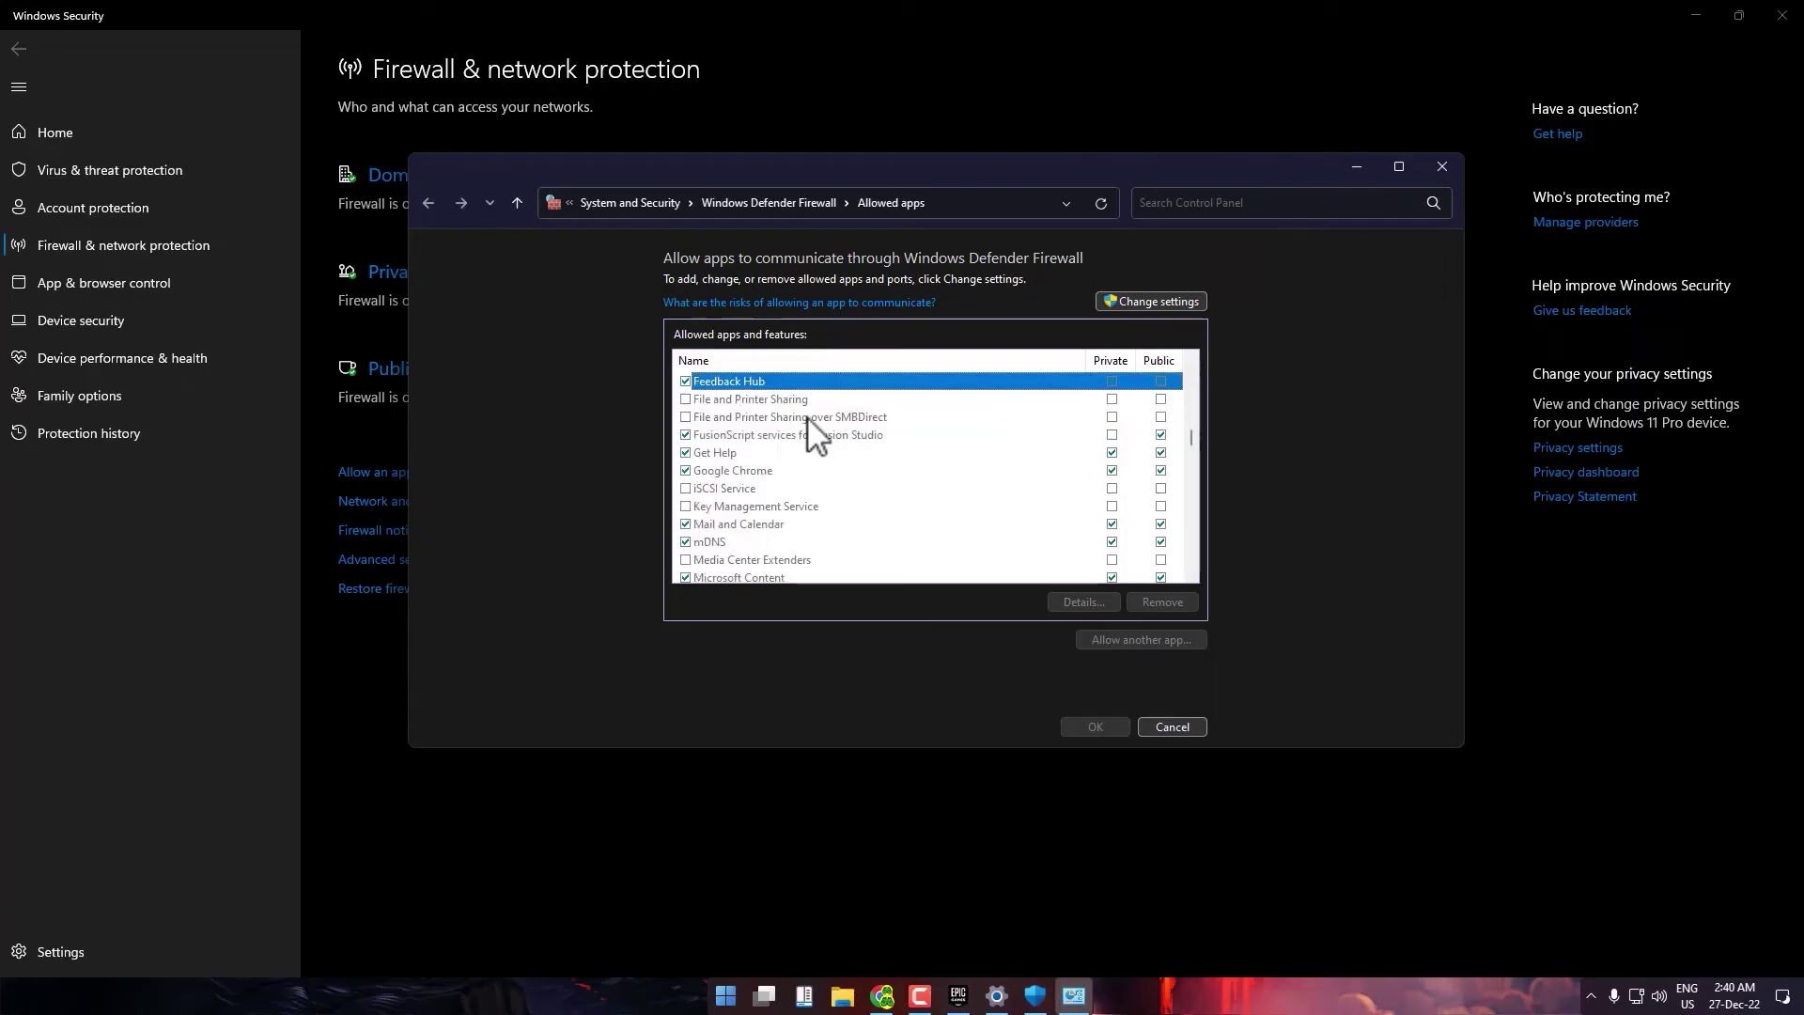
key("i")
key("Up")
left_click(809, 417)
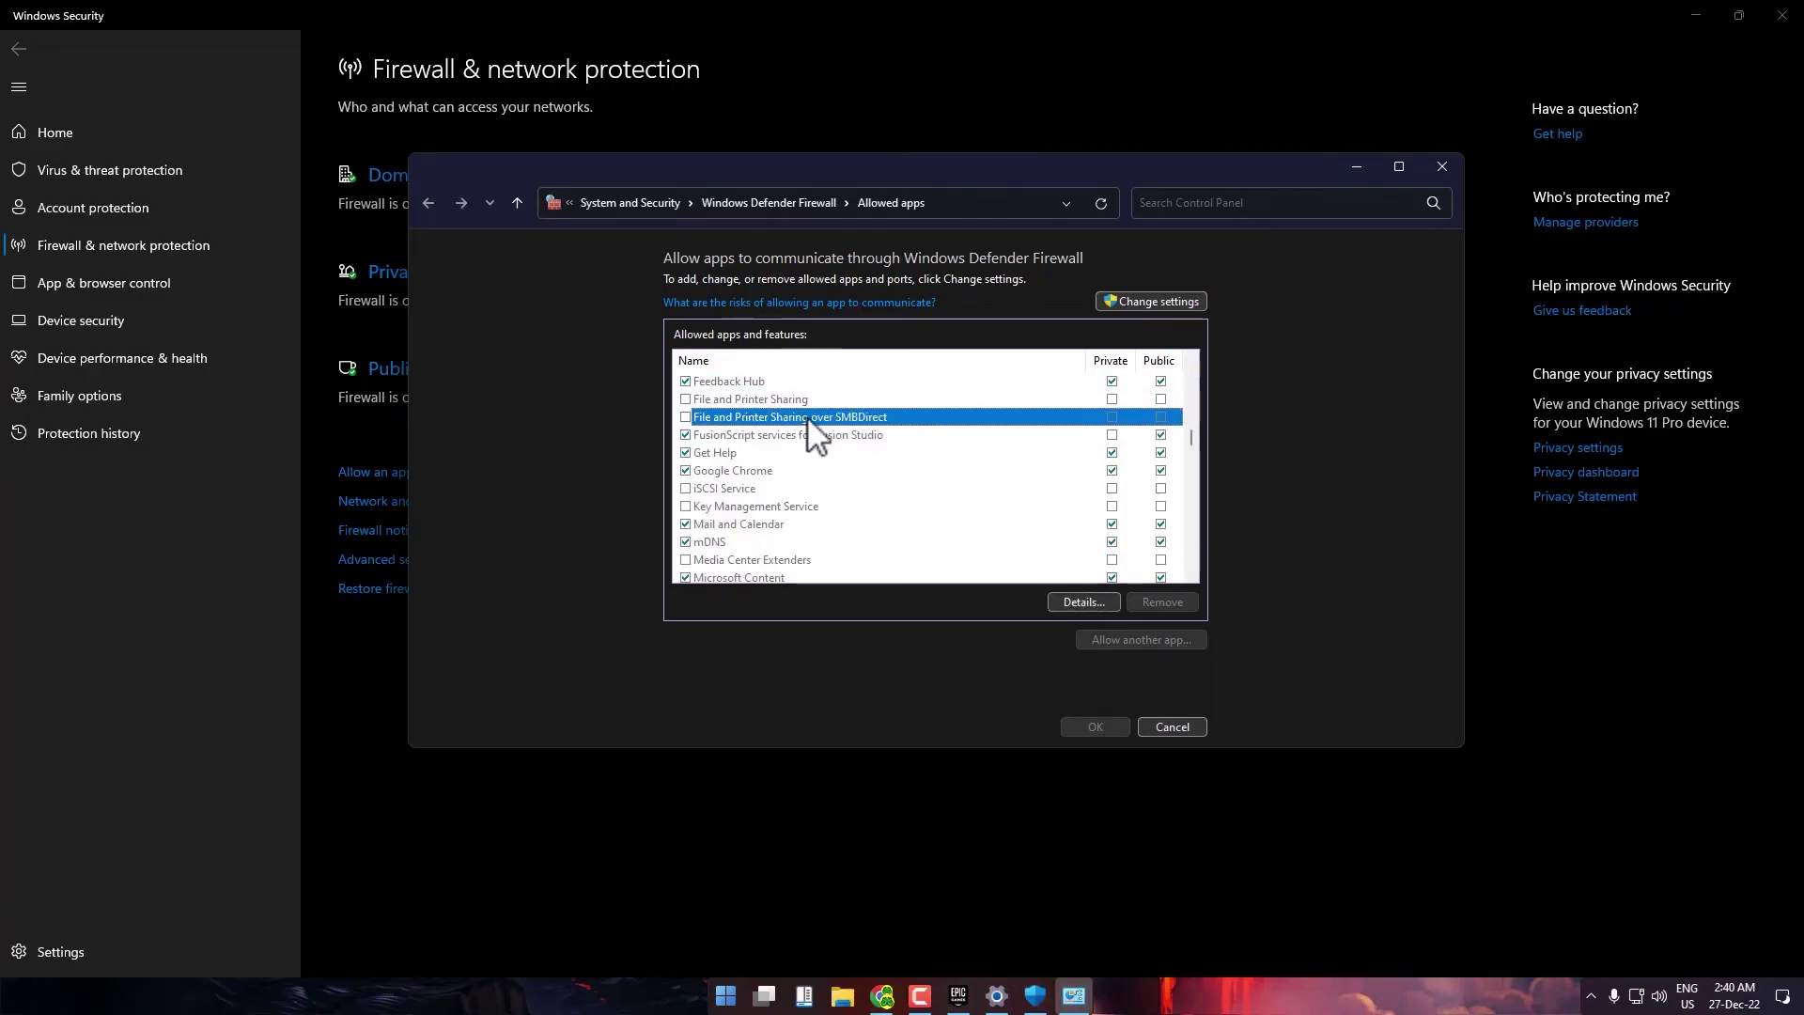
key("f")
key("f")
key("f")
key("f")
key("f")
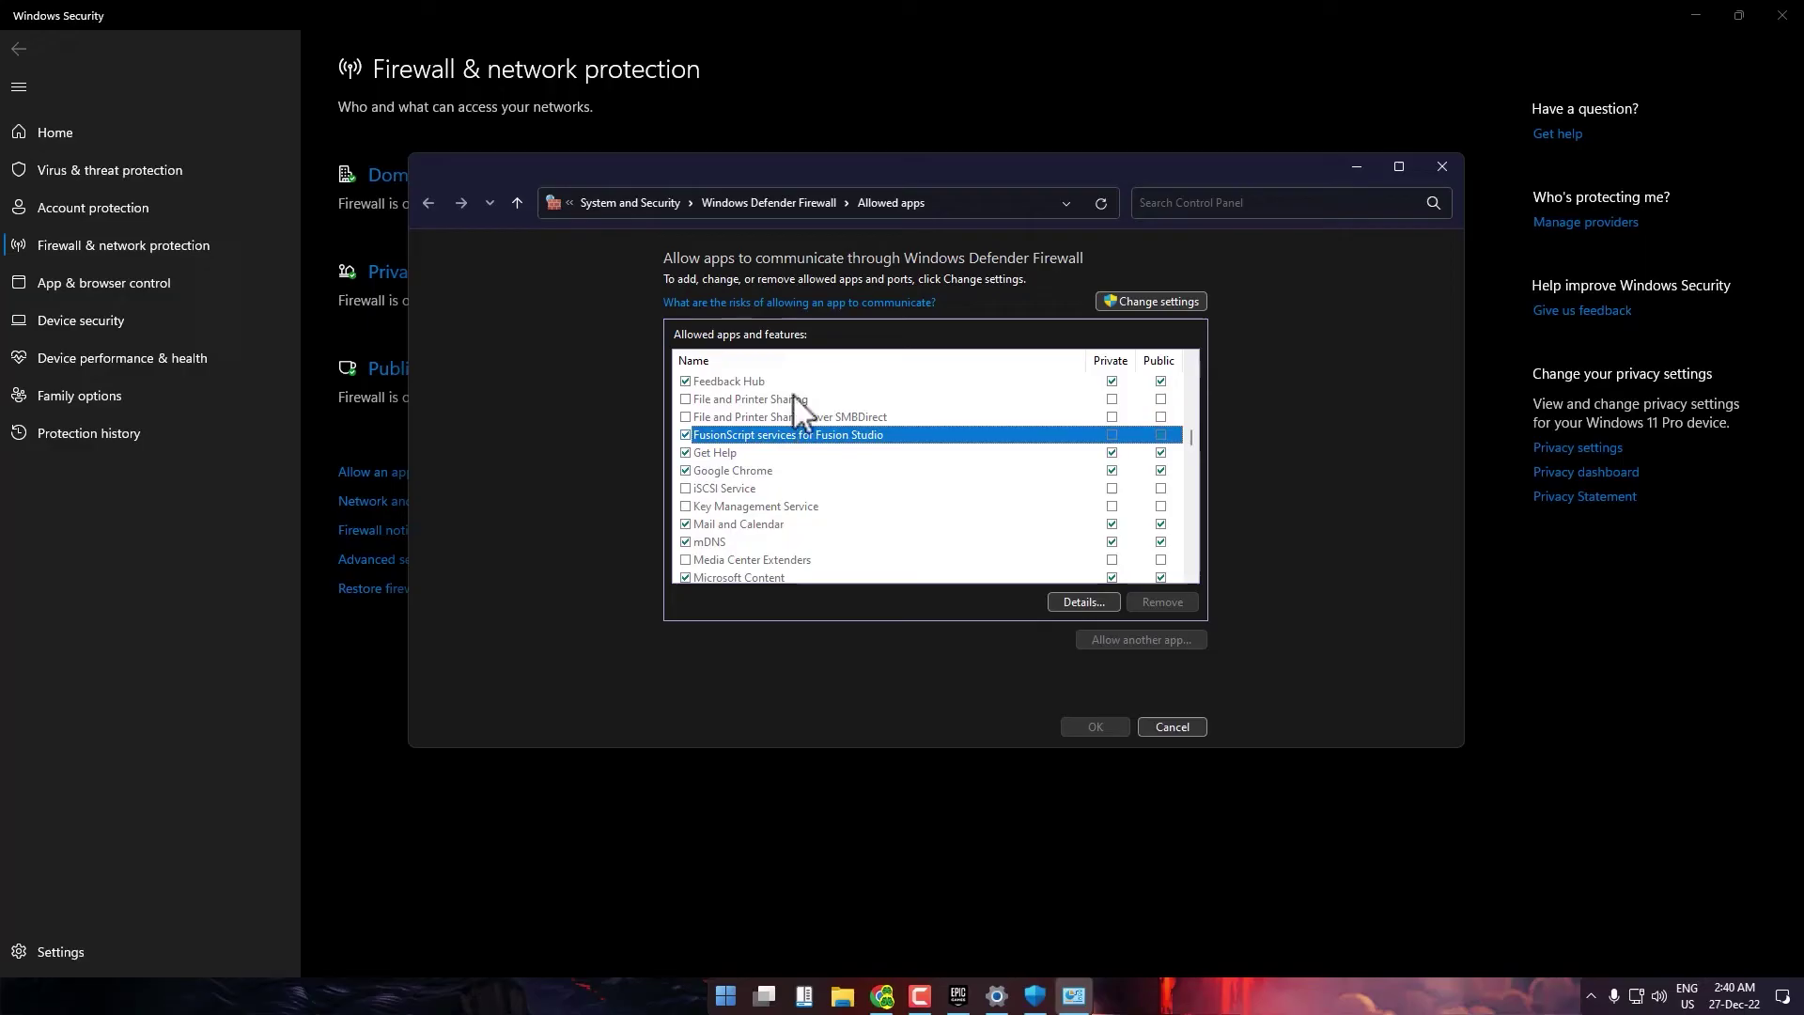
Unlock the allowed apps settings and choose H:\GTA\FallGuys\FallGuys_client_game.exe as another app to allow.
left_click(1139, 300)
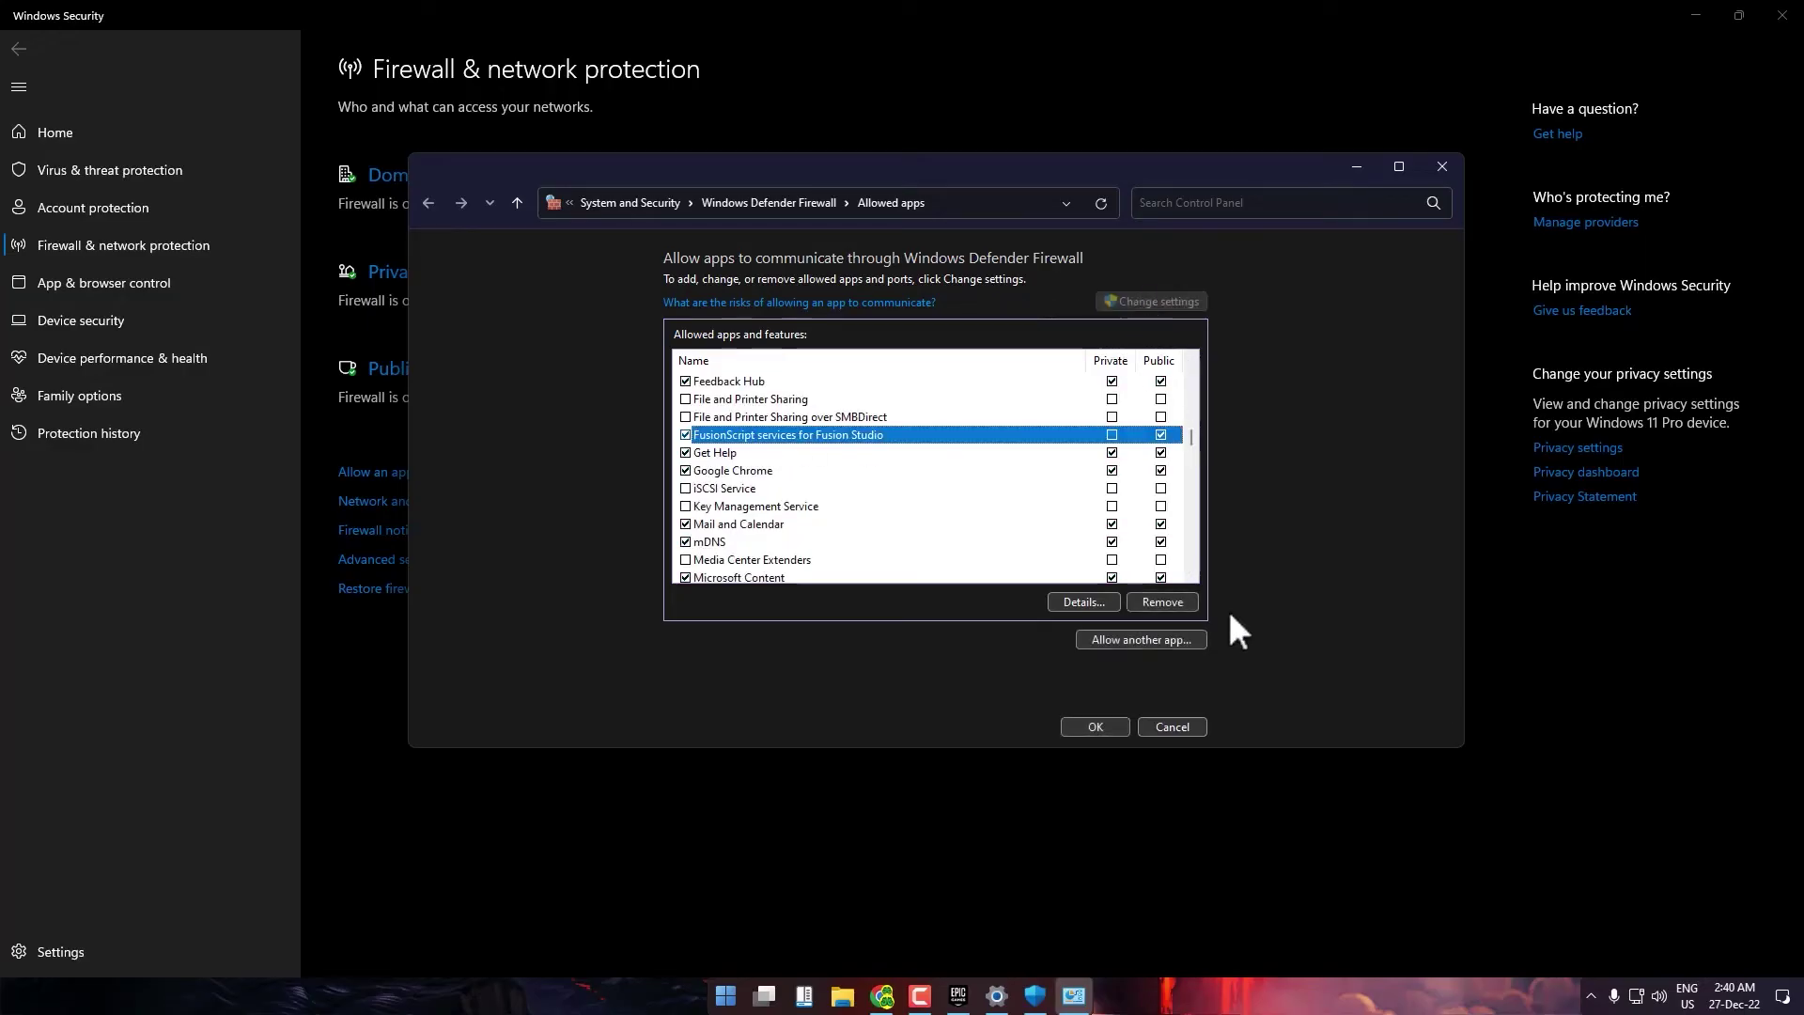
left_click(1125, 639)
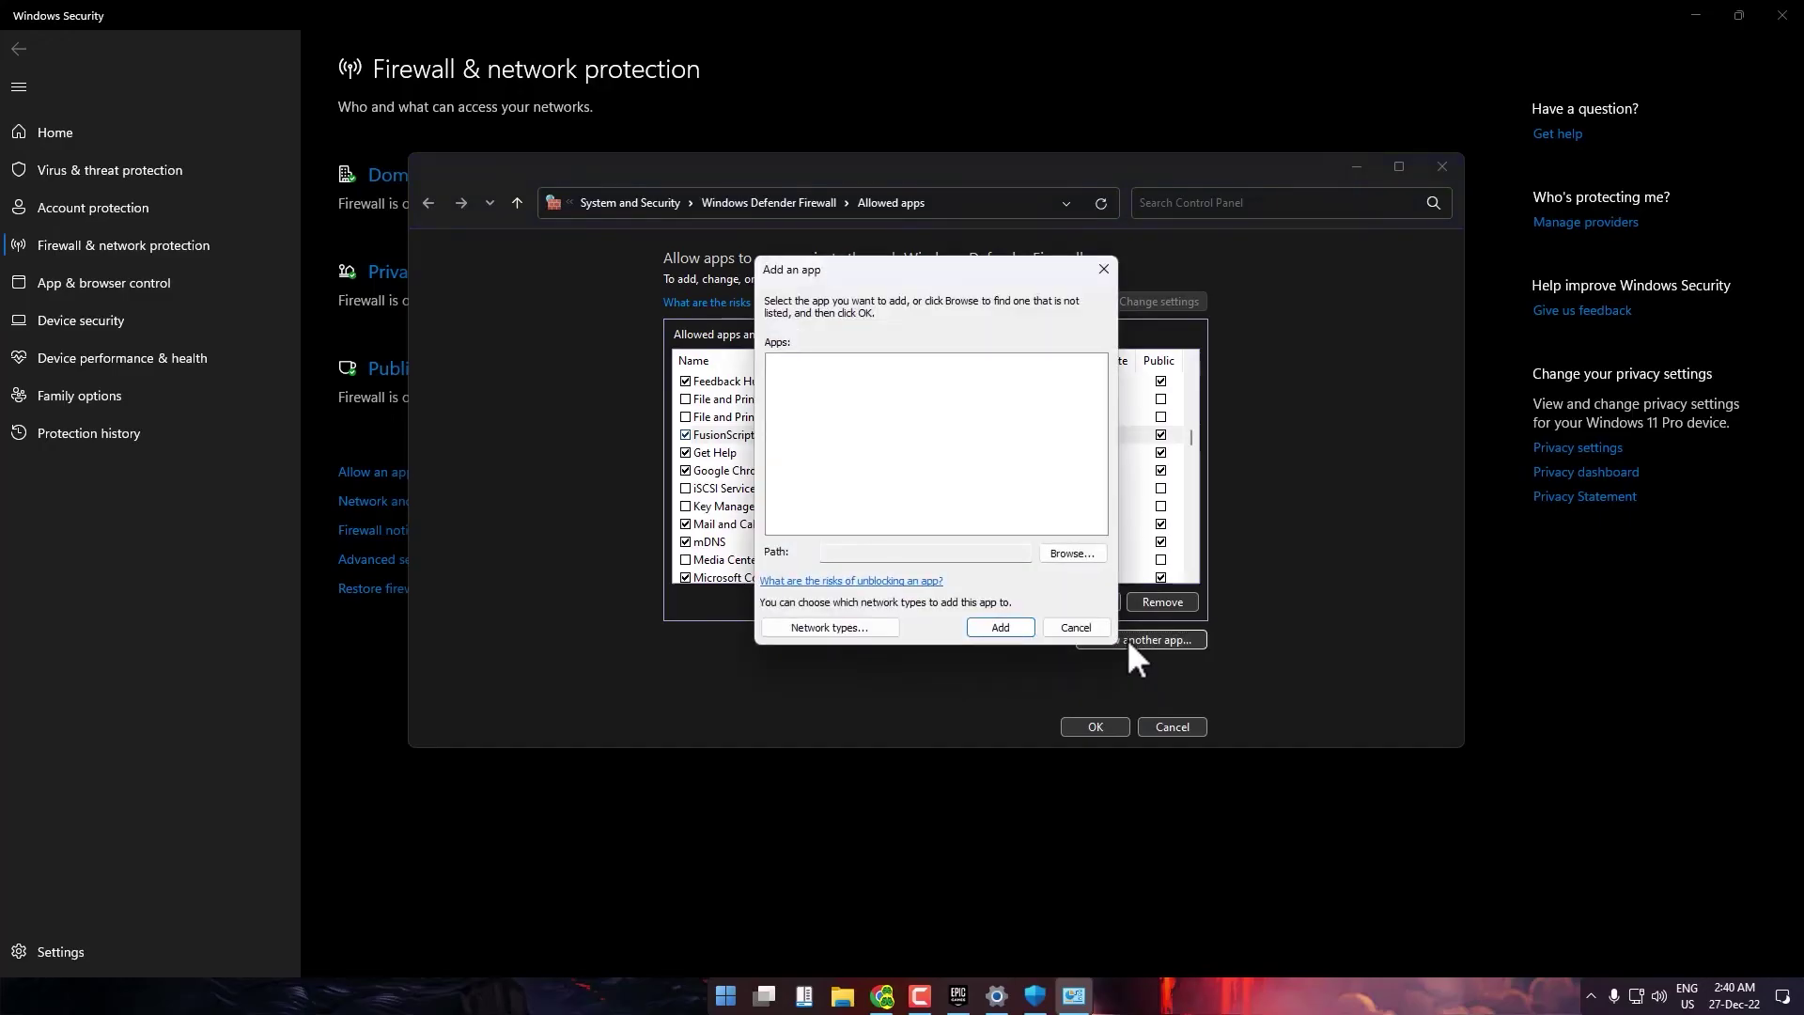
left_click(1073, 550)
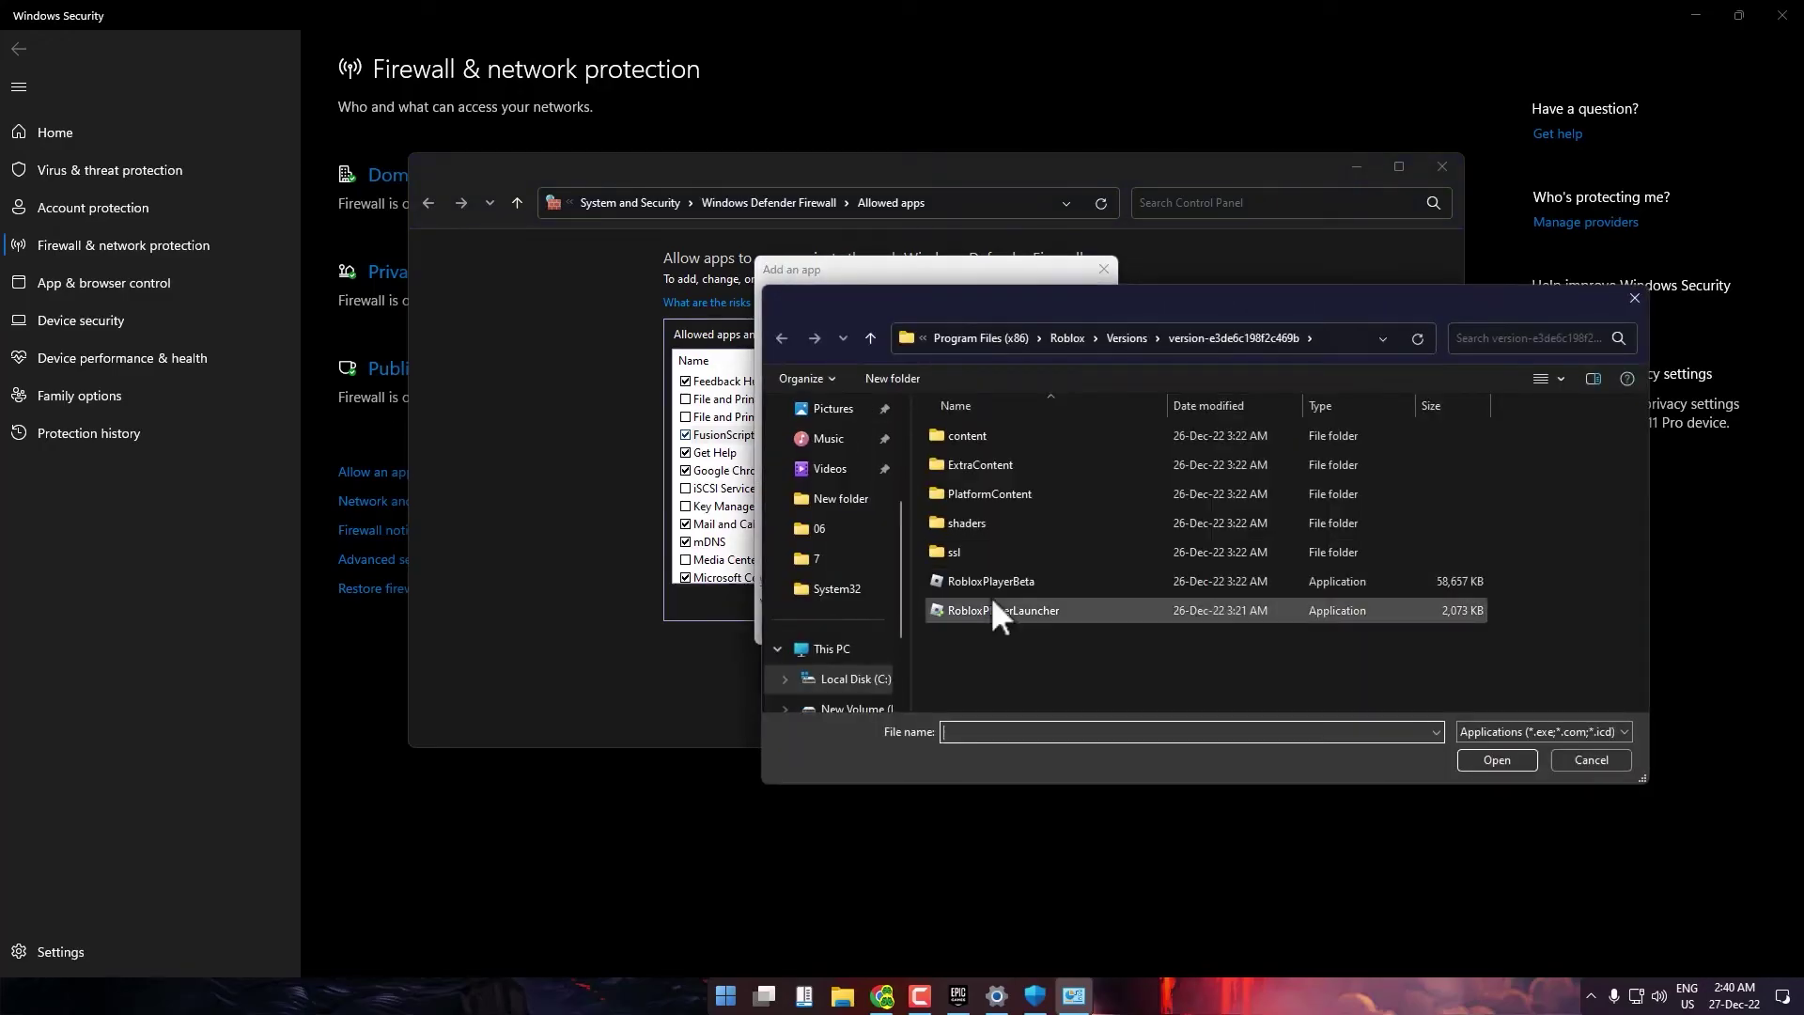
left_click(862, 645)
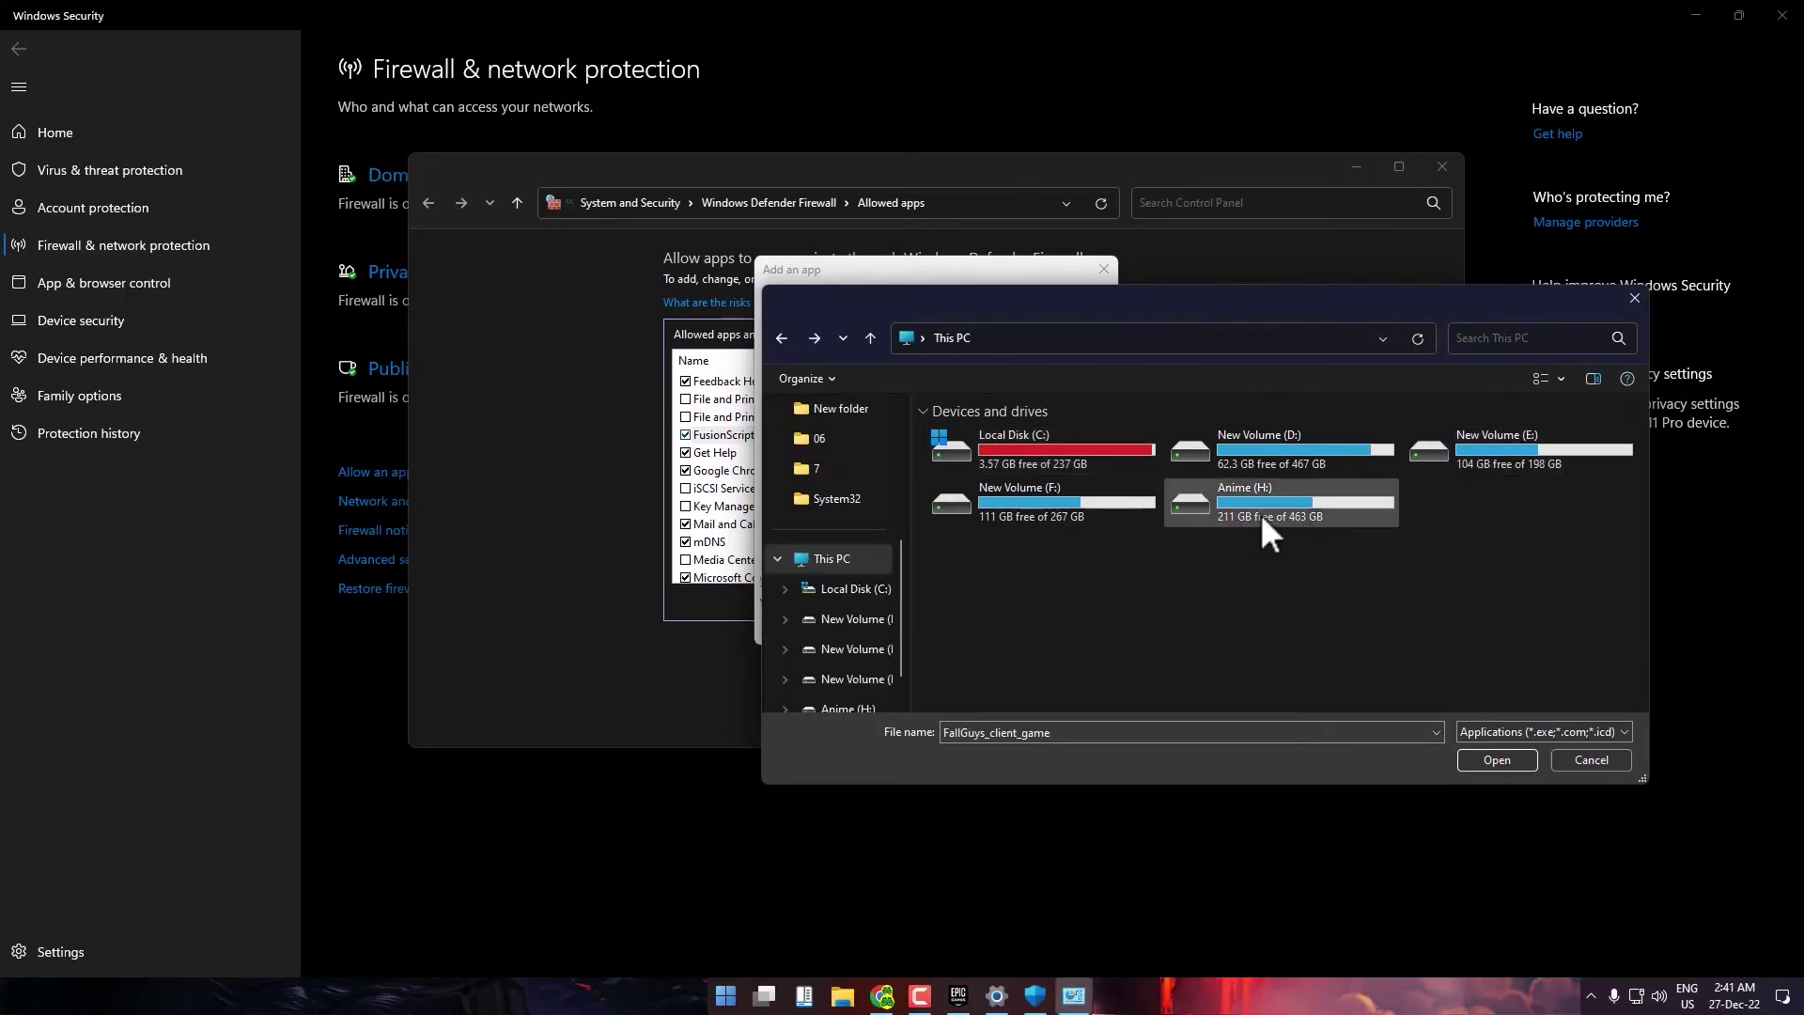
double_click(1260, 513)
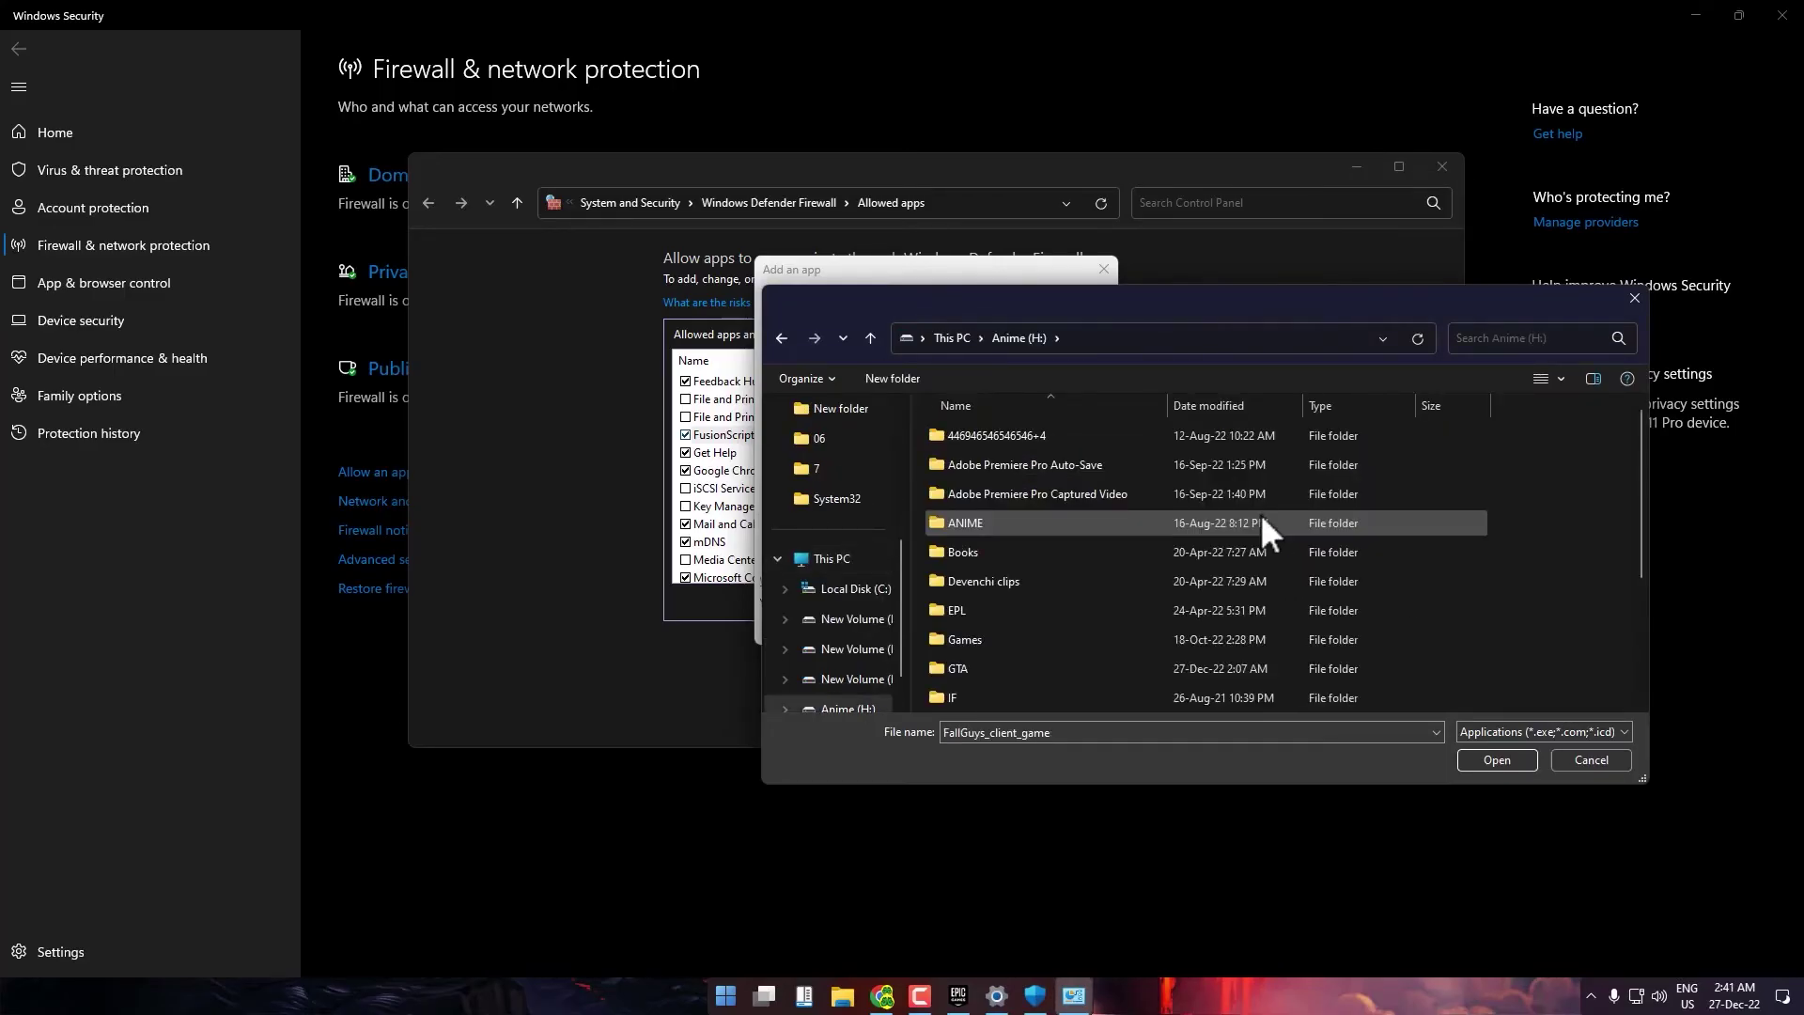
double_click(970, 669)
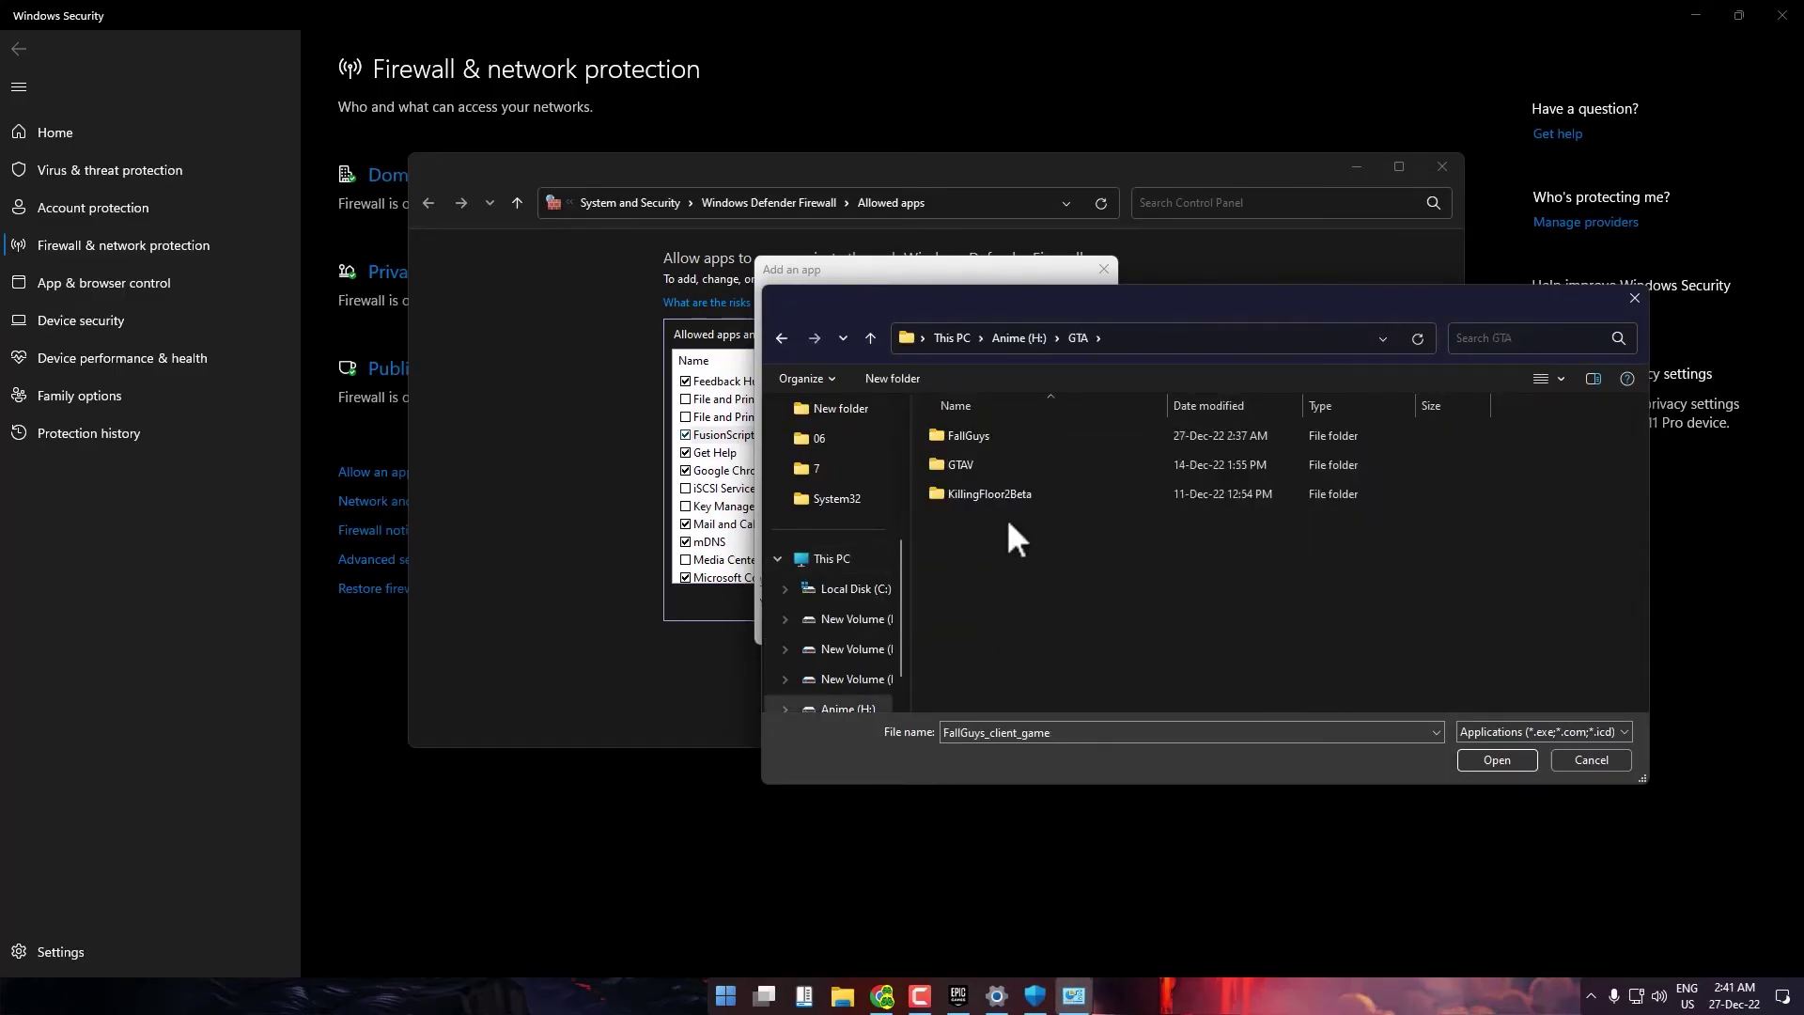
double_click(1020, 434)
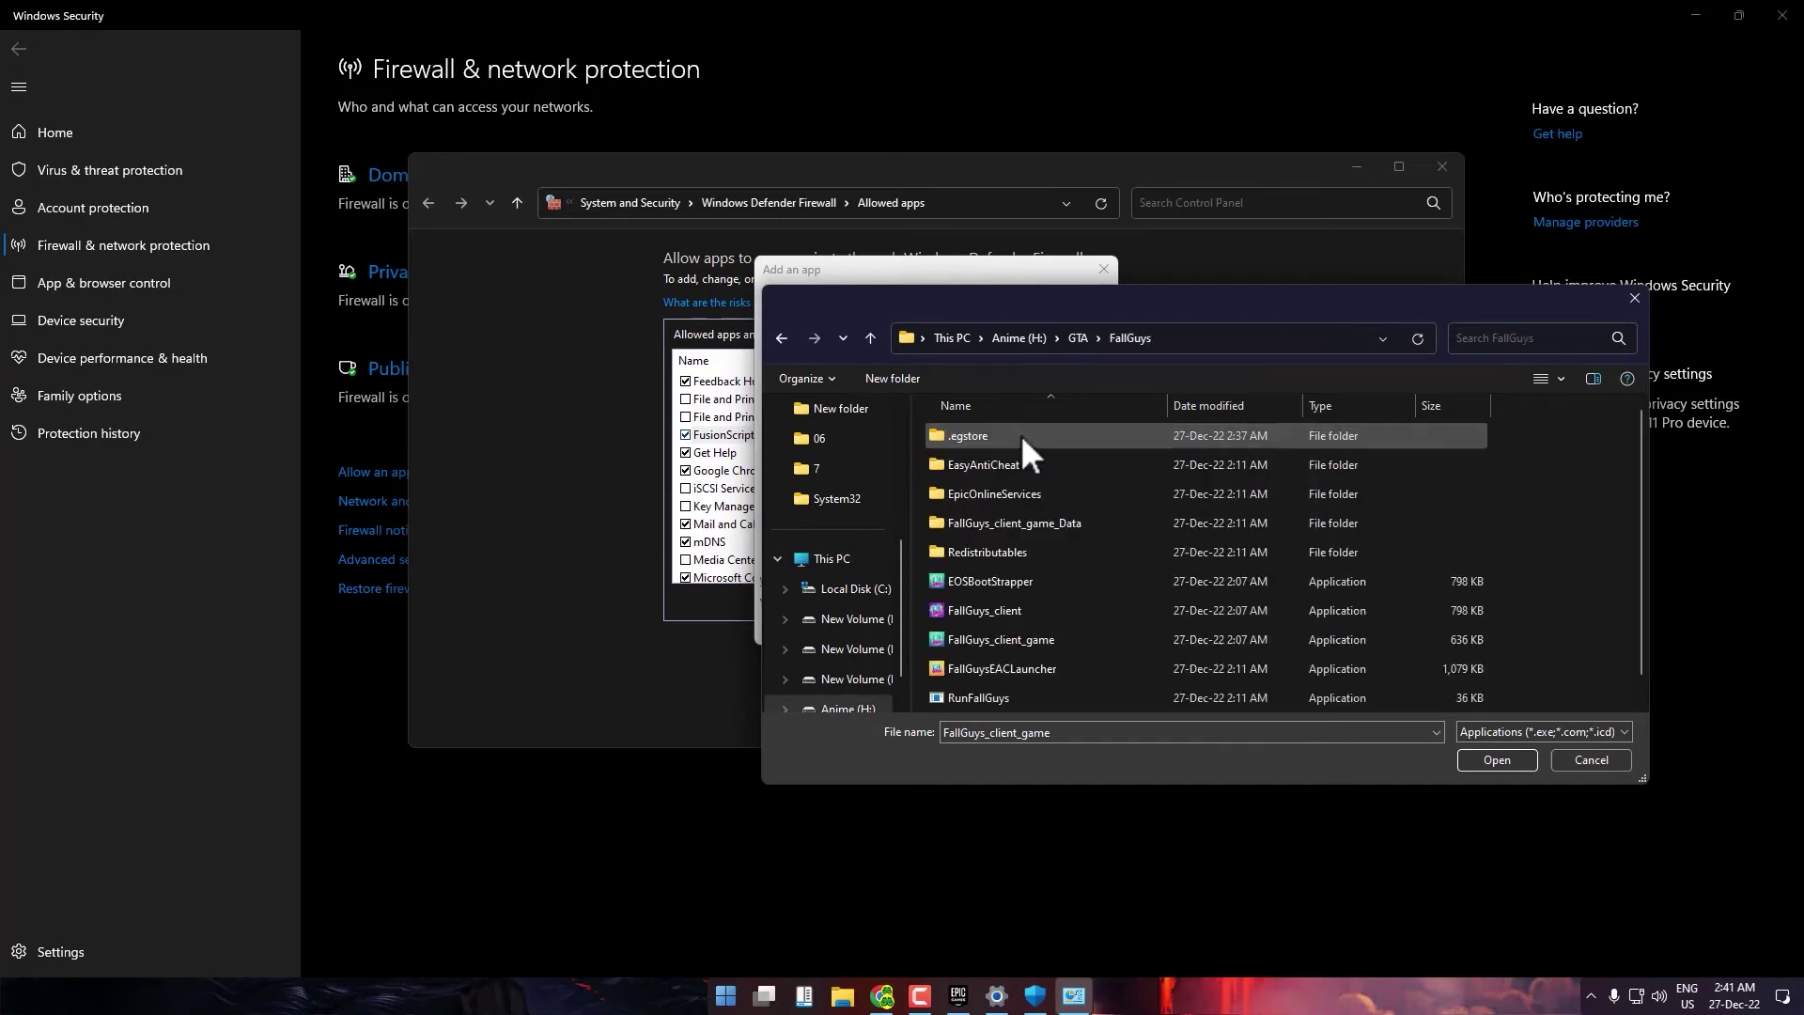
double_click(1073, 639)
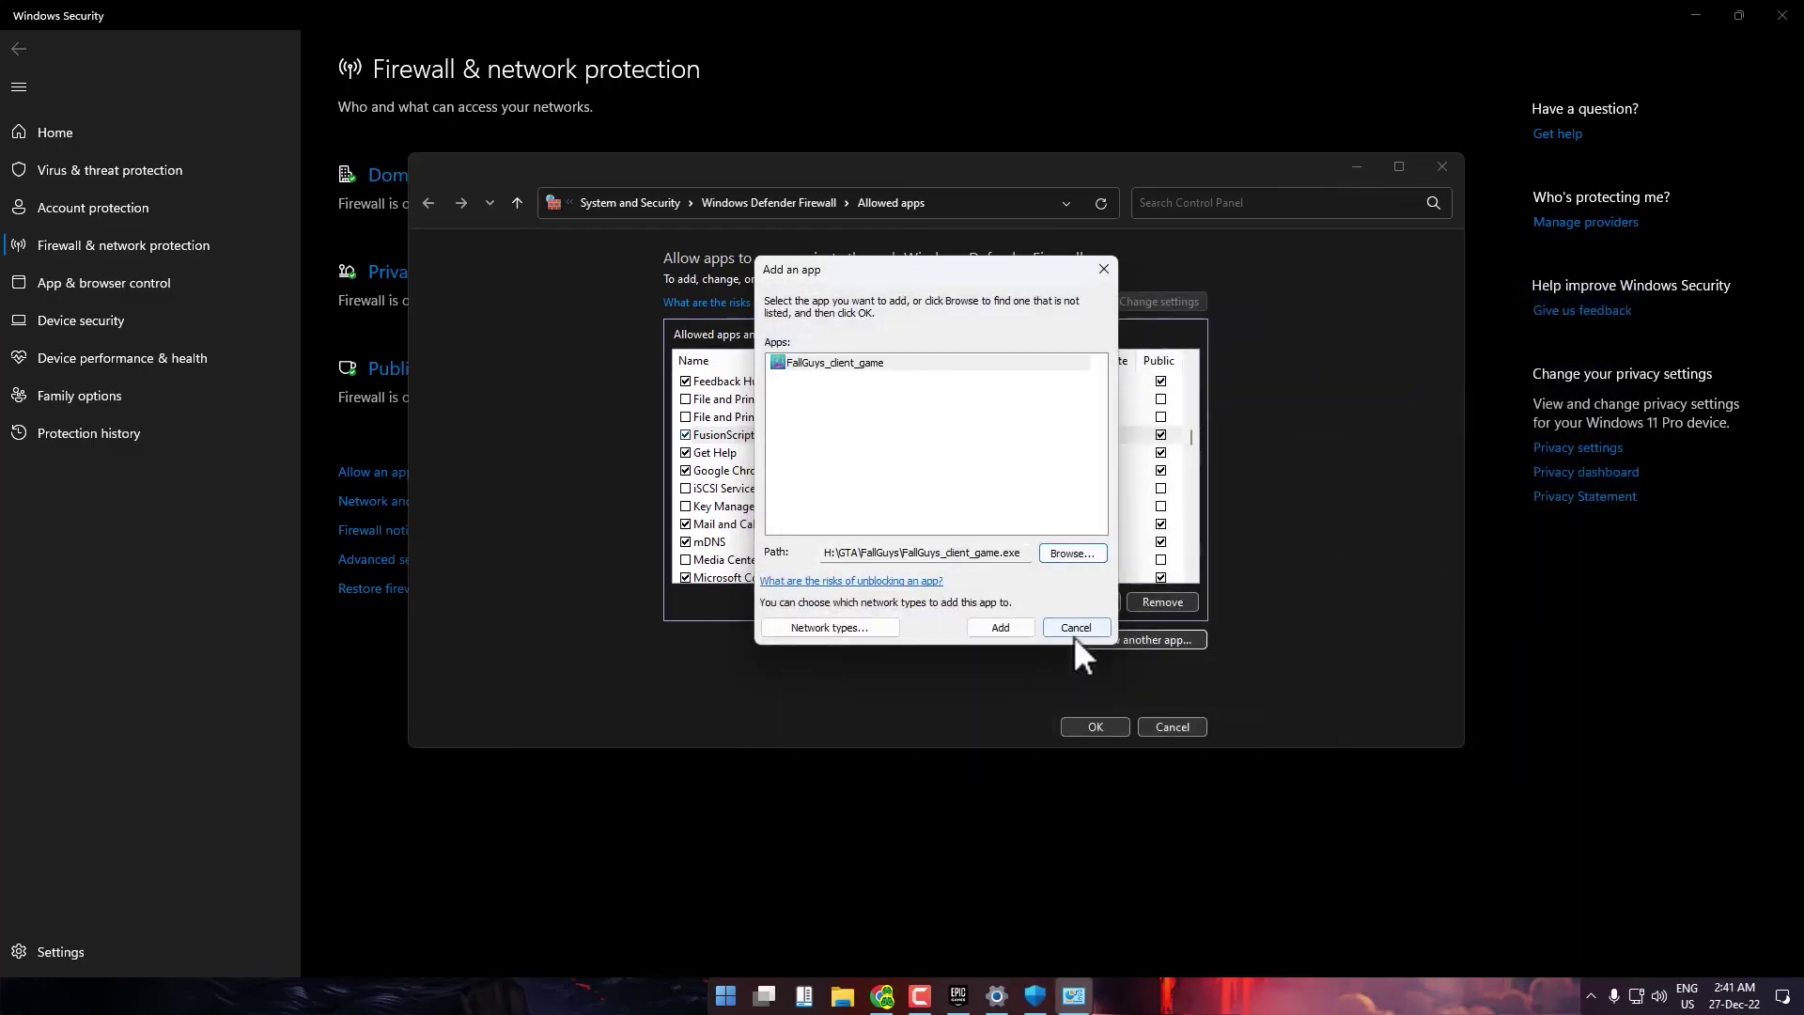
Add FallGuys_client_game to the allowed apps, allow it on private networks as well, and save the firewall changes.
left_click(999, 628)
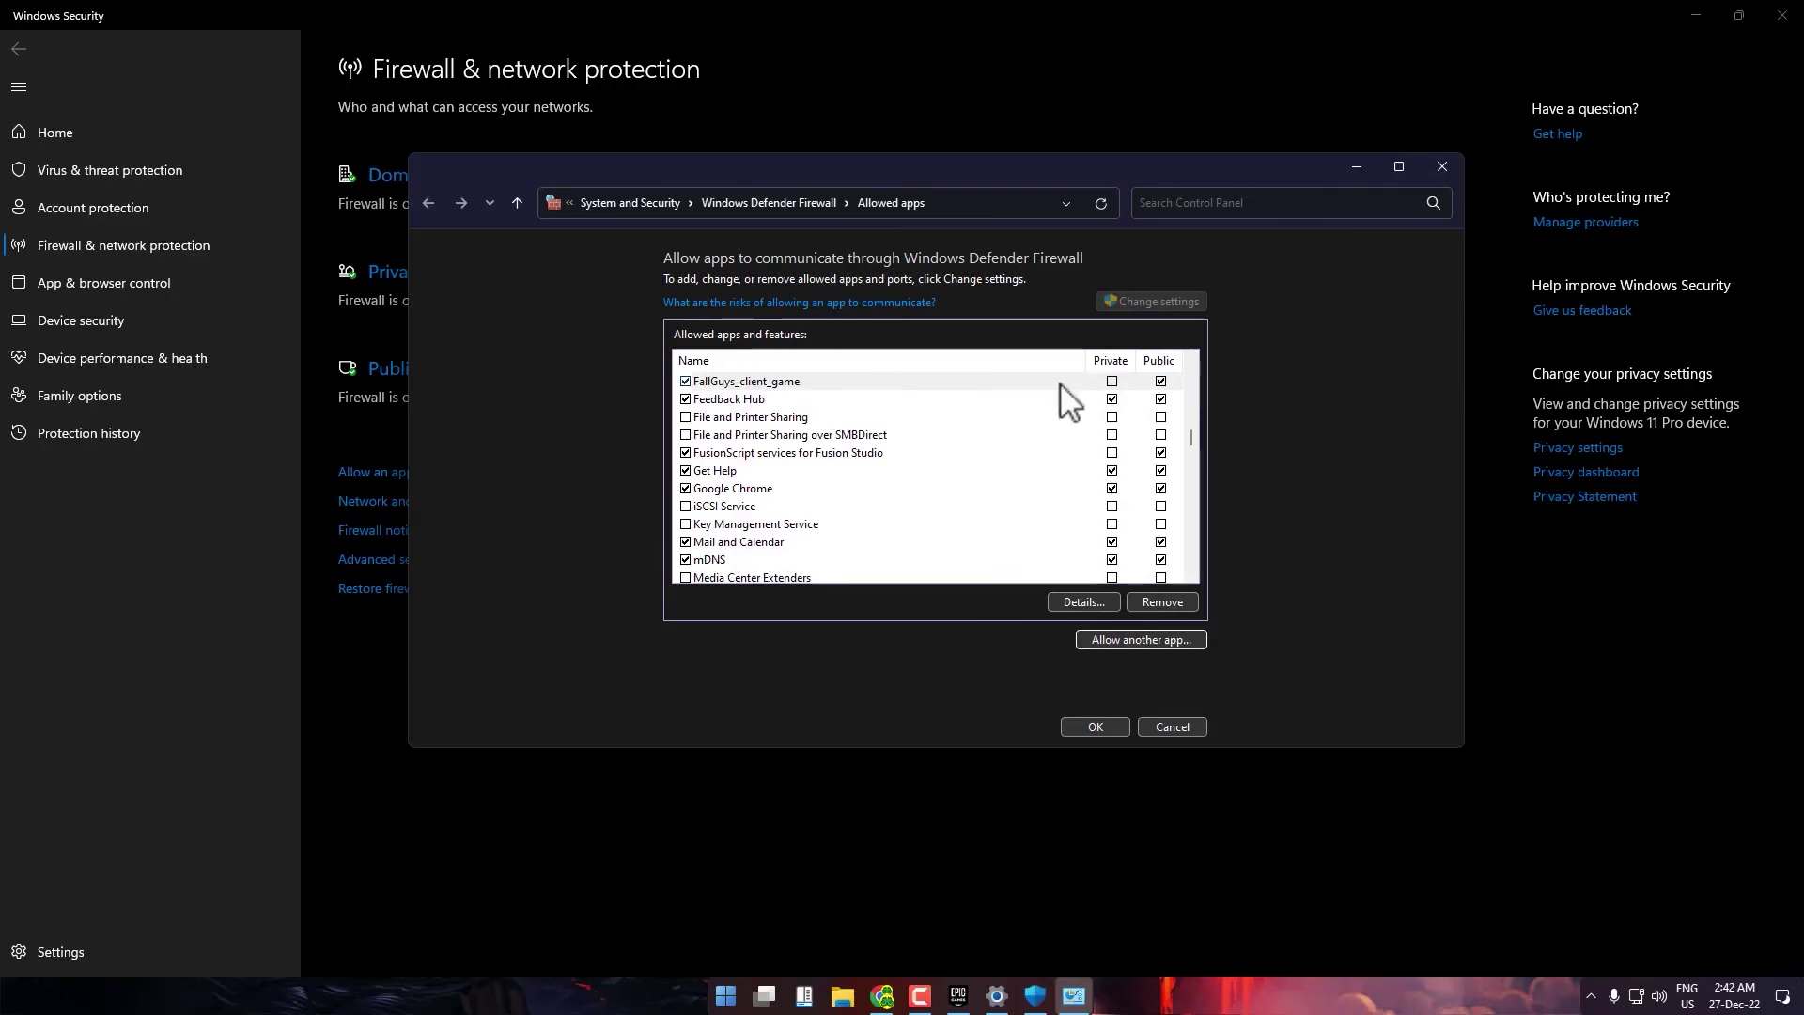
left_click(1113, 382)
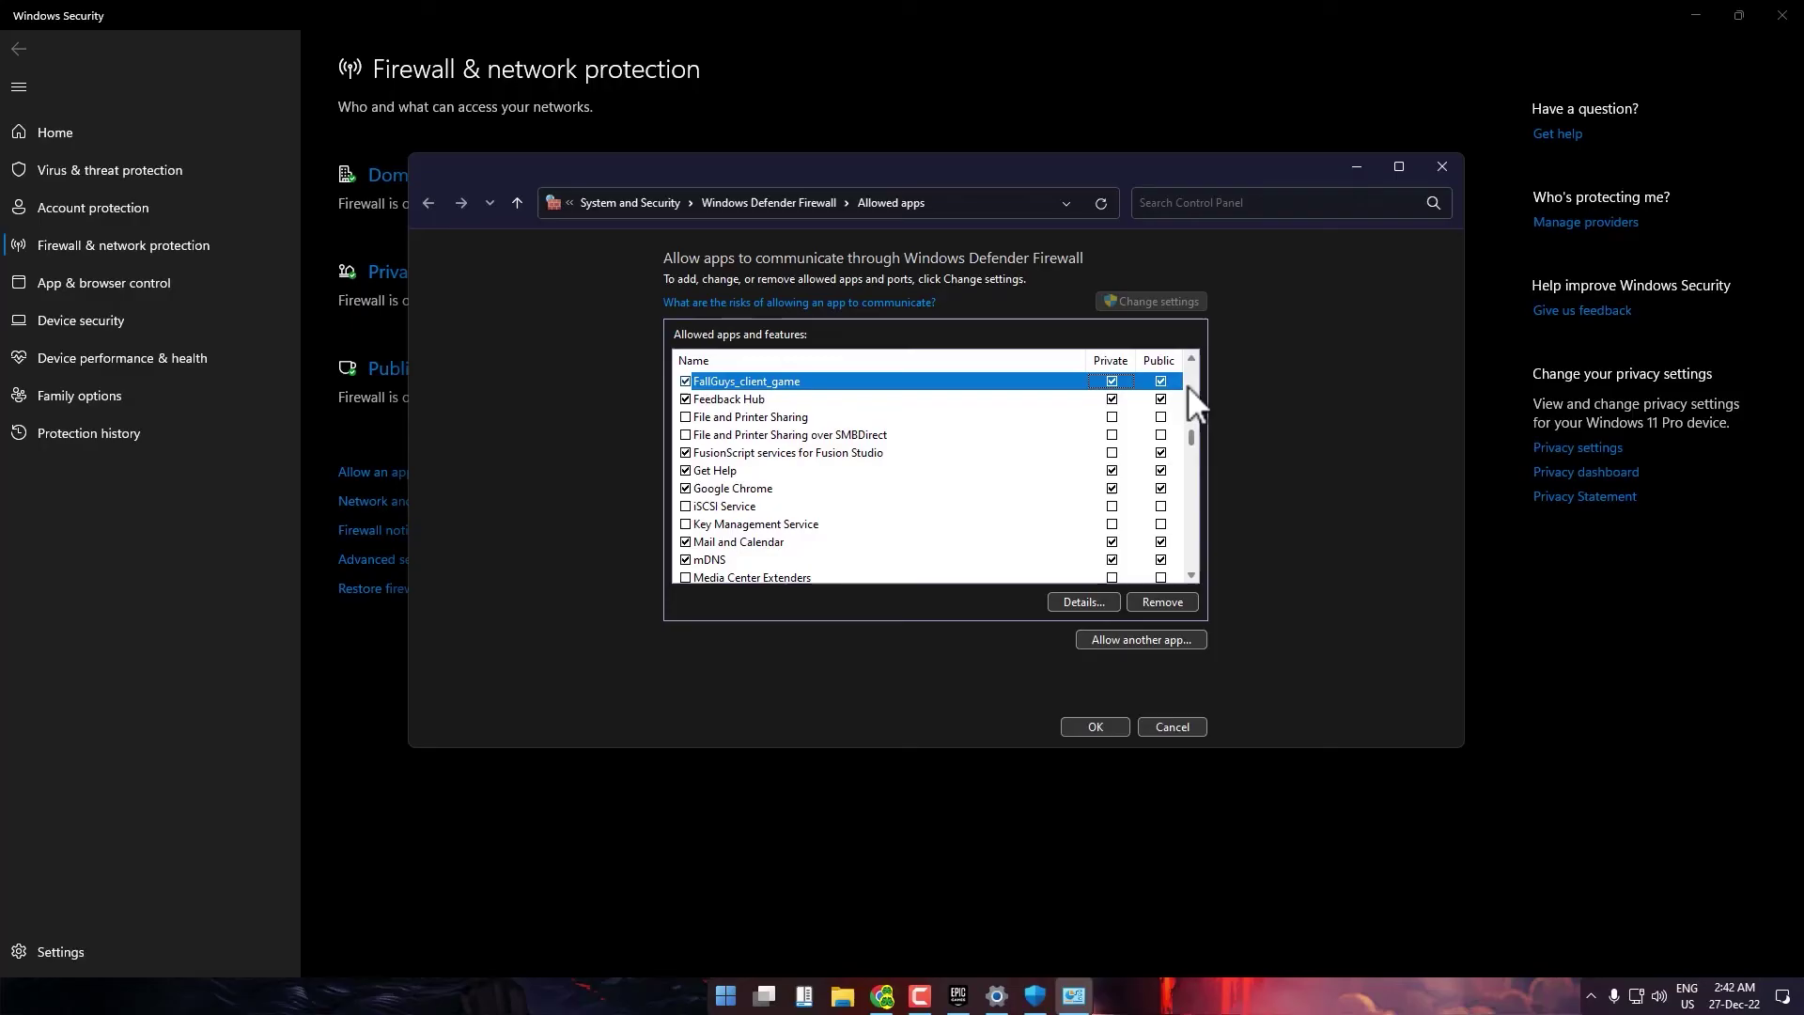
left_click(1096, 726)
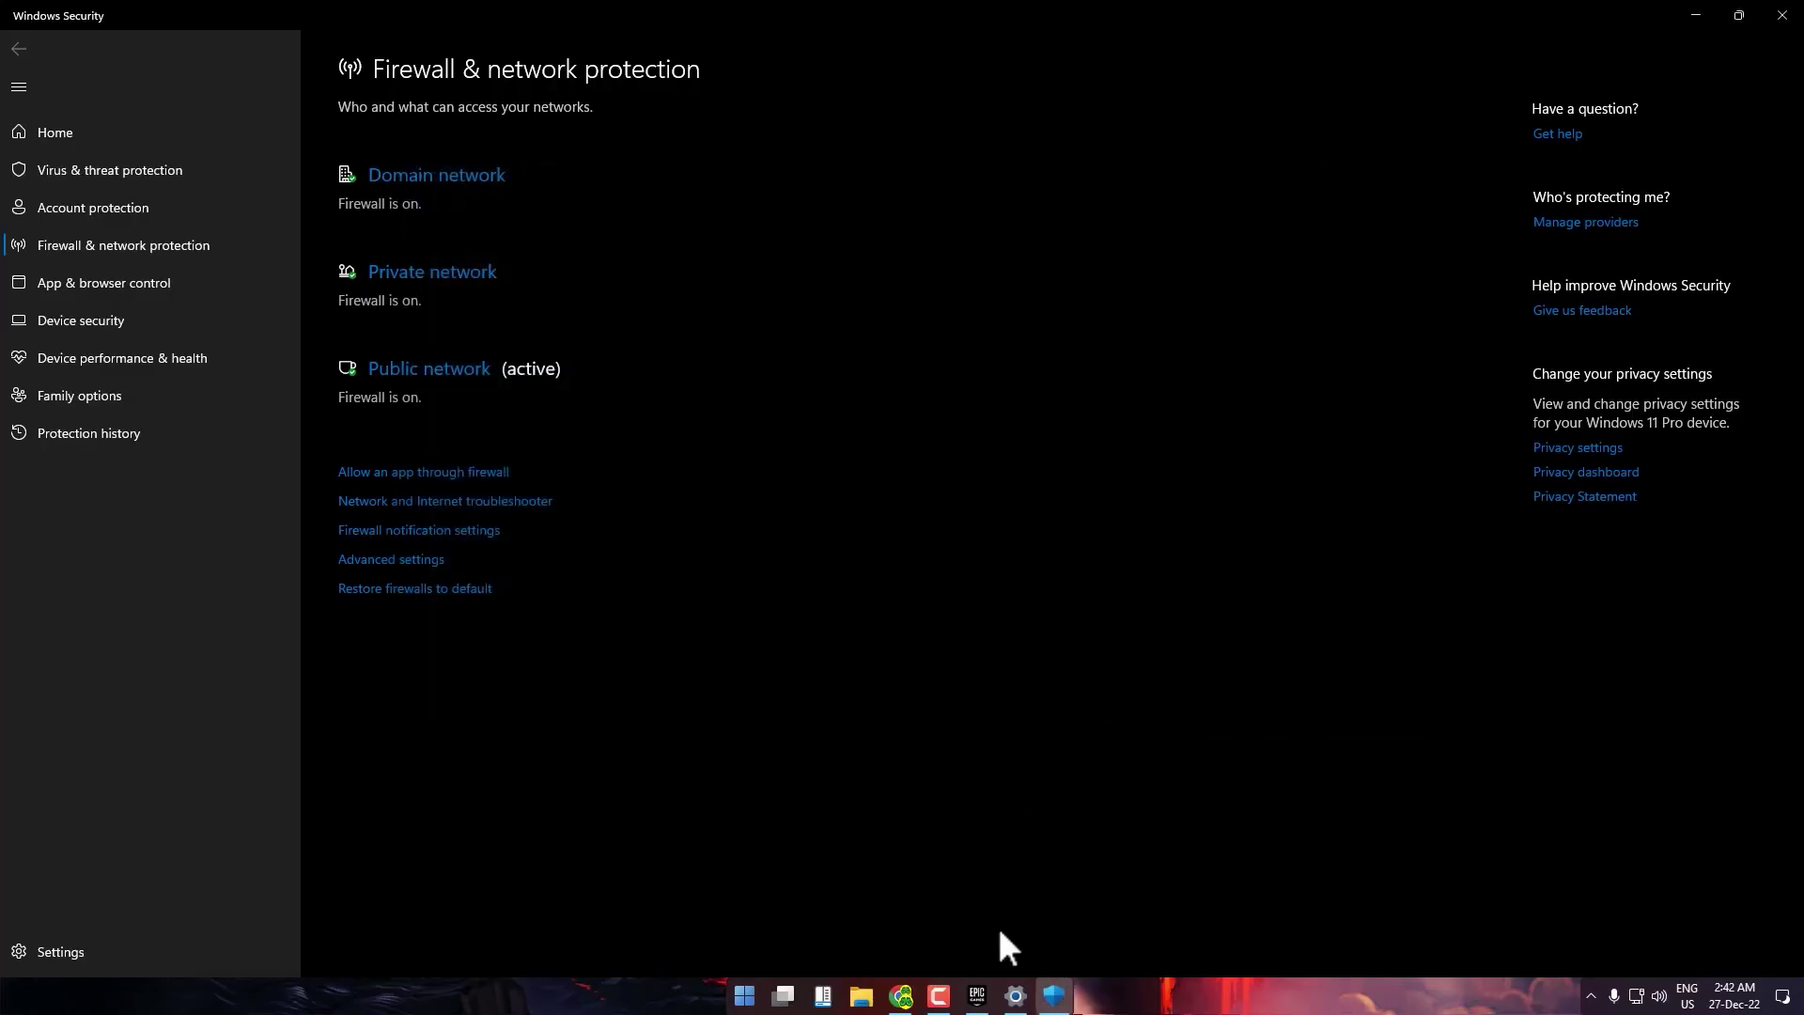
Switch to Epic Games Launcher and sign out of the current account.
left_click(982, 999)
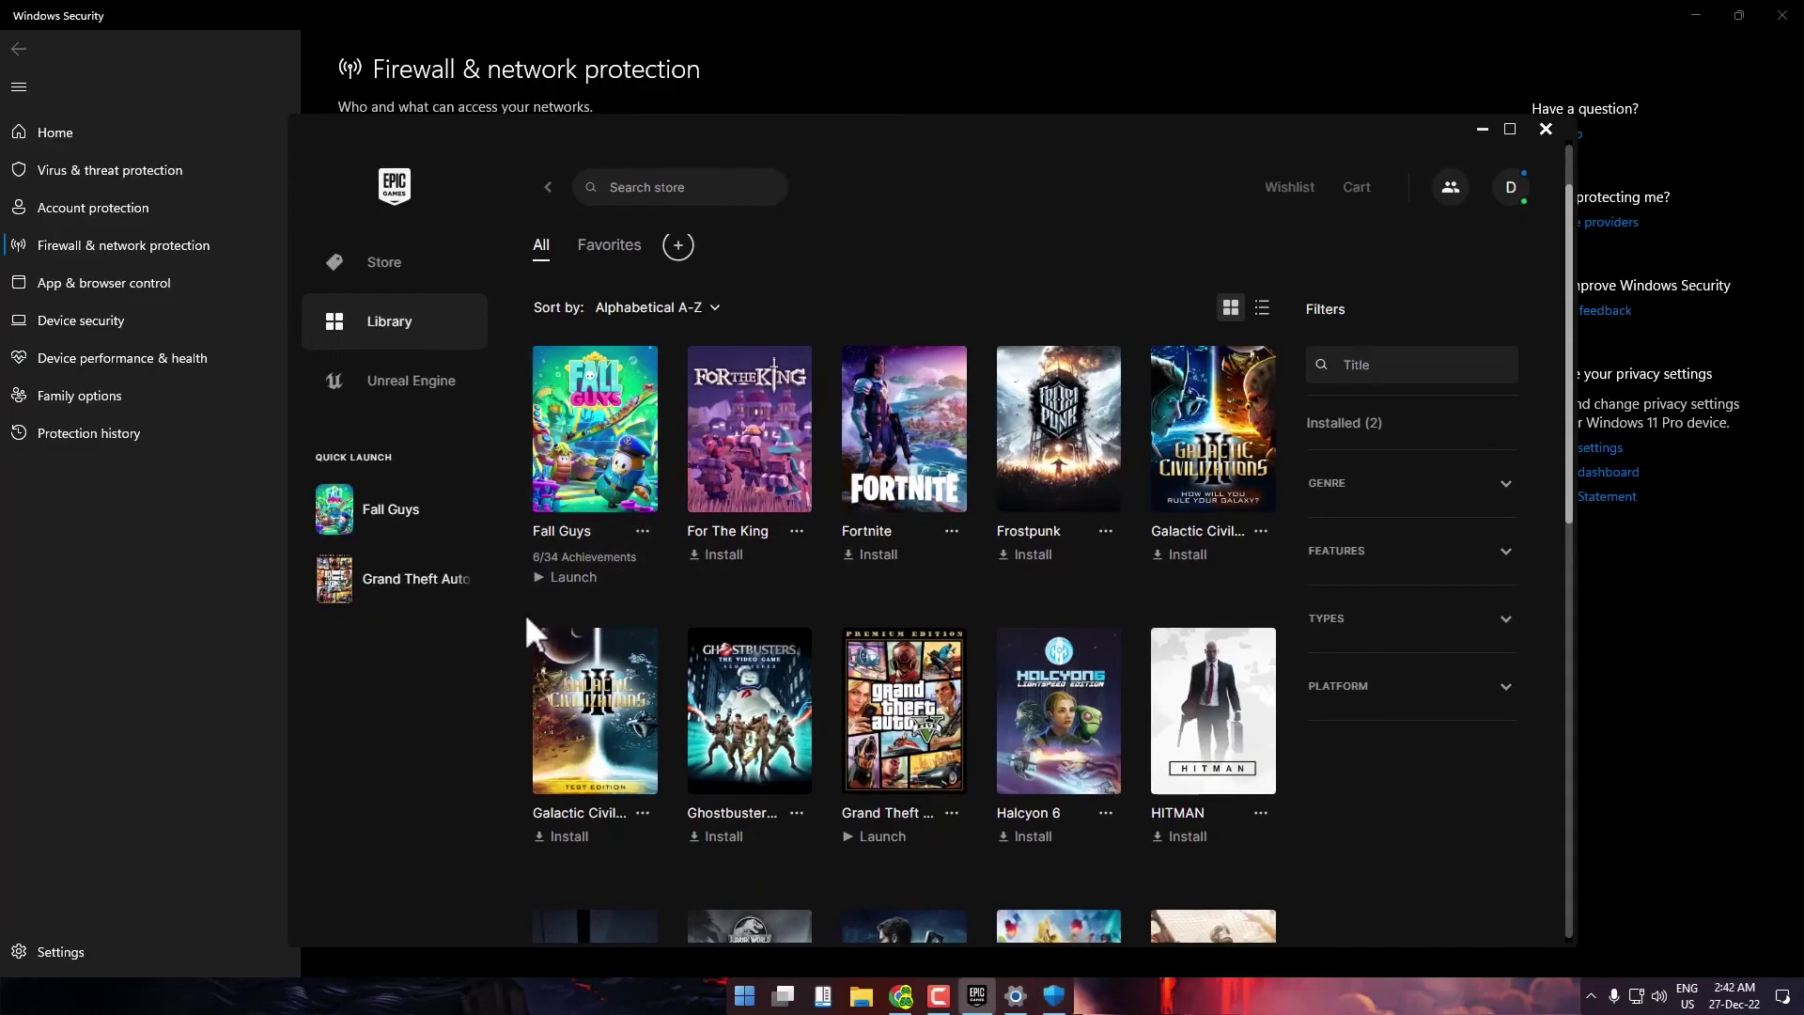
left_click(1513, 192)
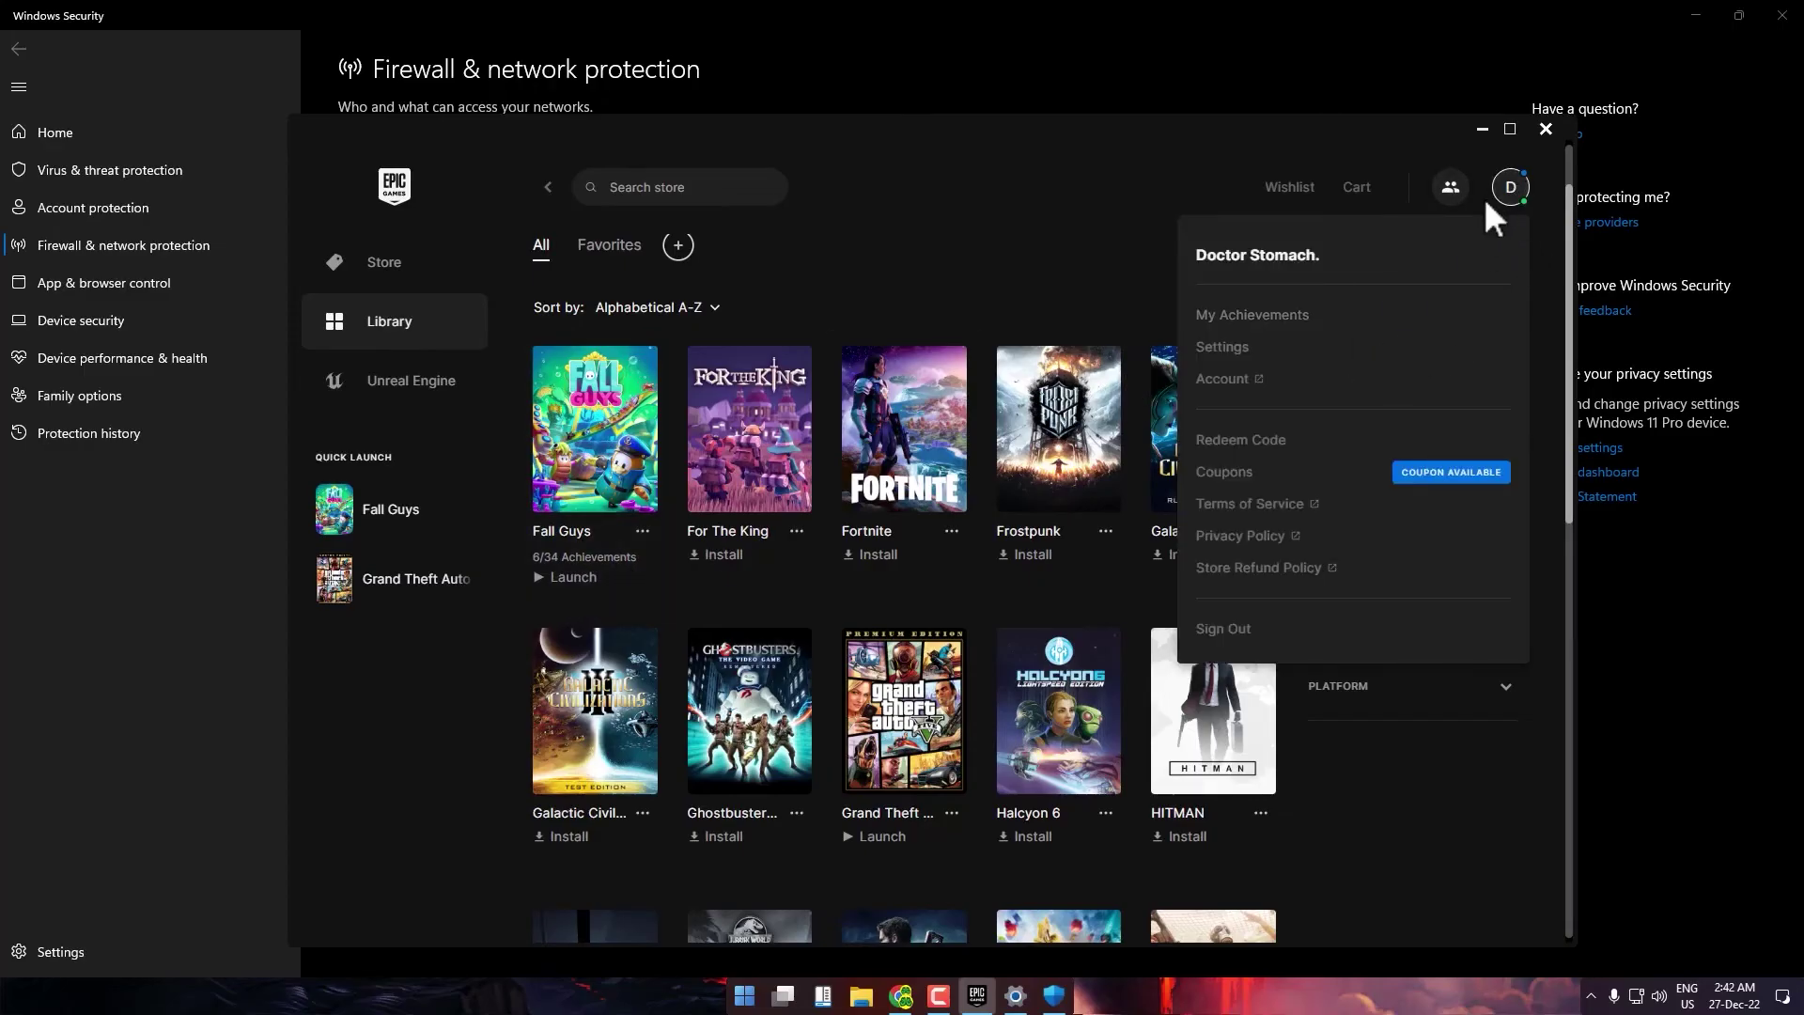
left_click(1226, 630)
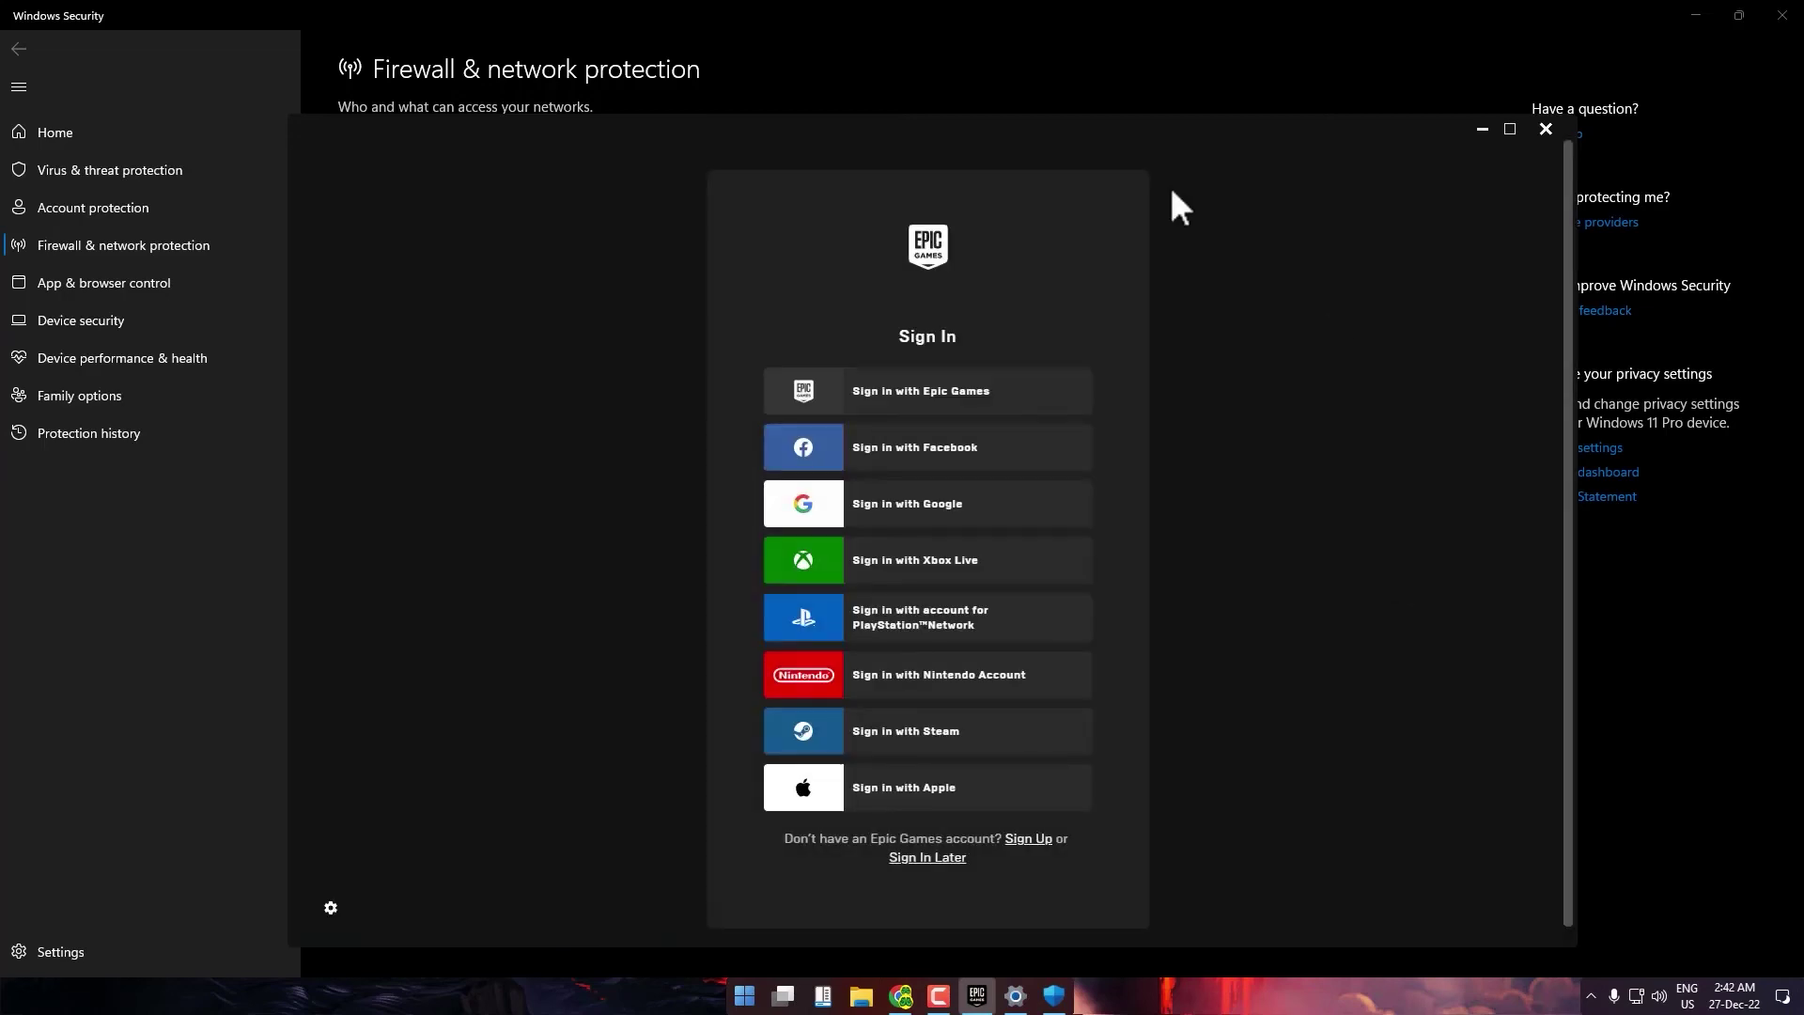
Sign back in with the Epic Games account by pasting the account password, and close the launcher.
left_click(939, 414)
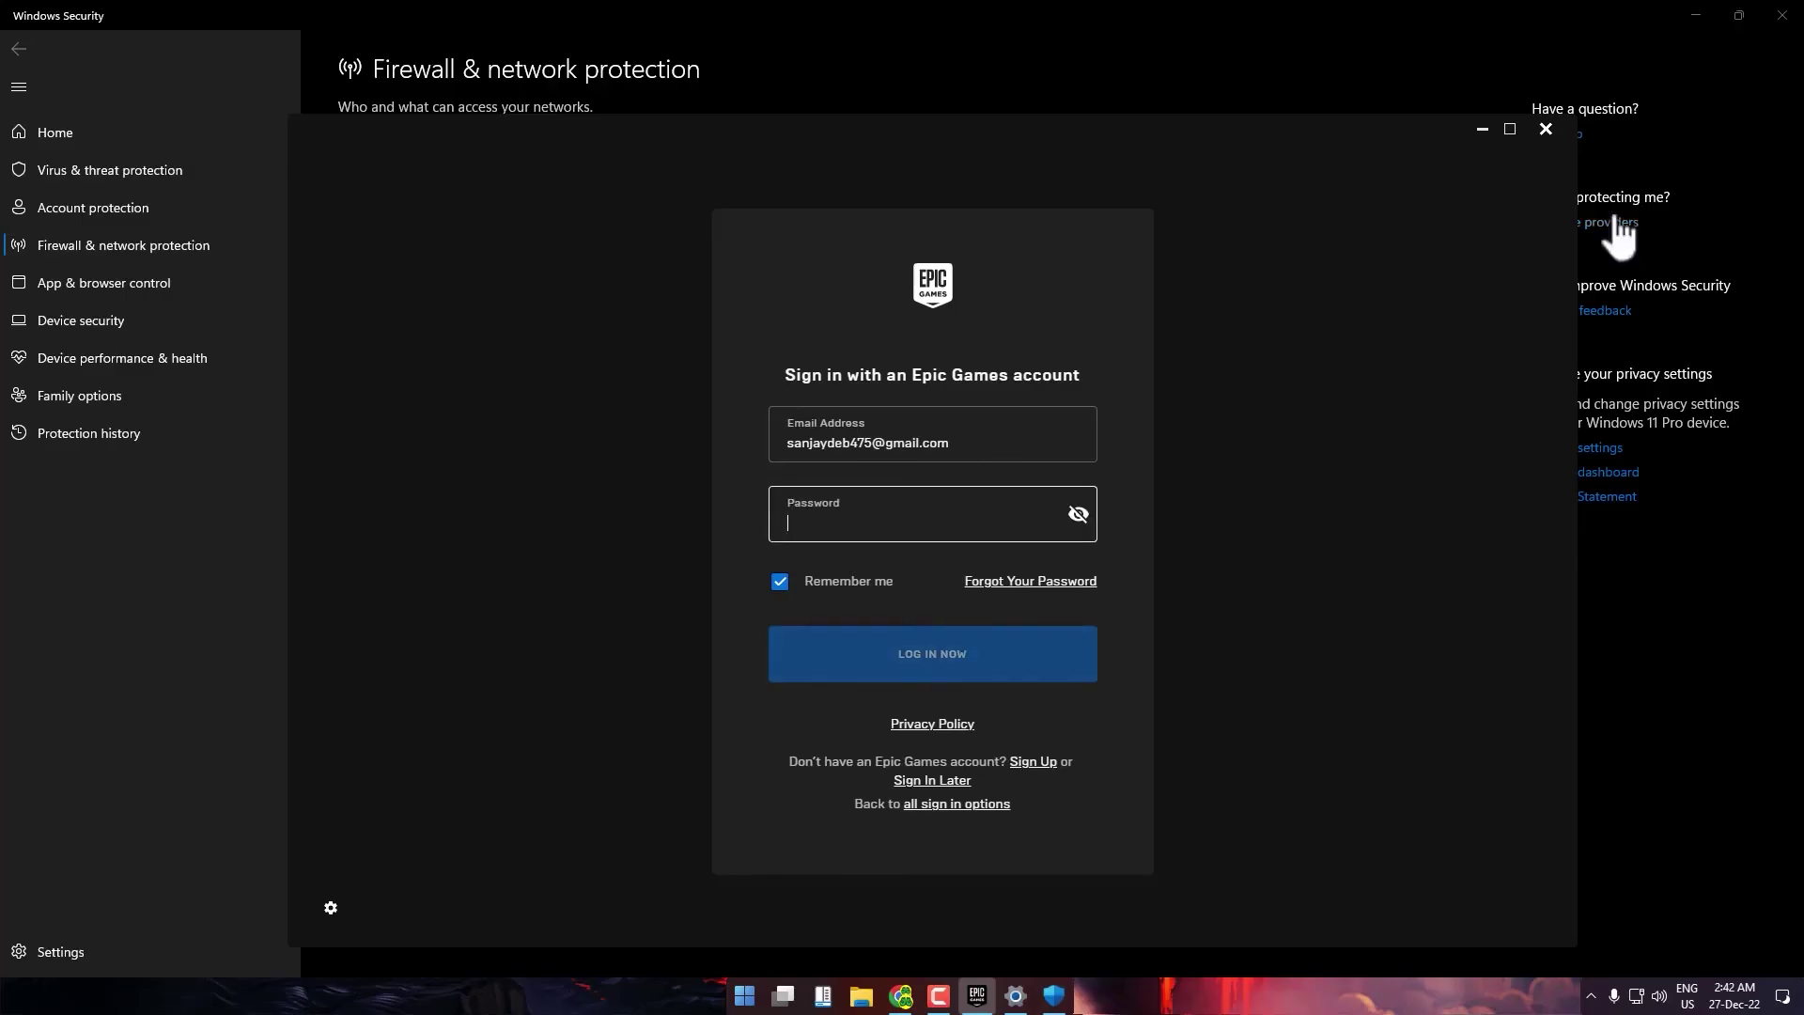
key("ctrl+v")
key("Return")
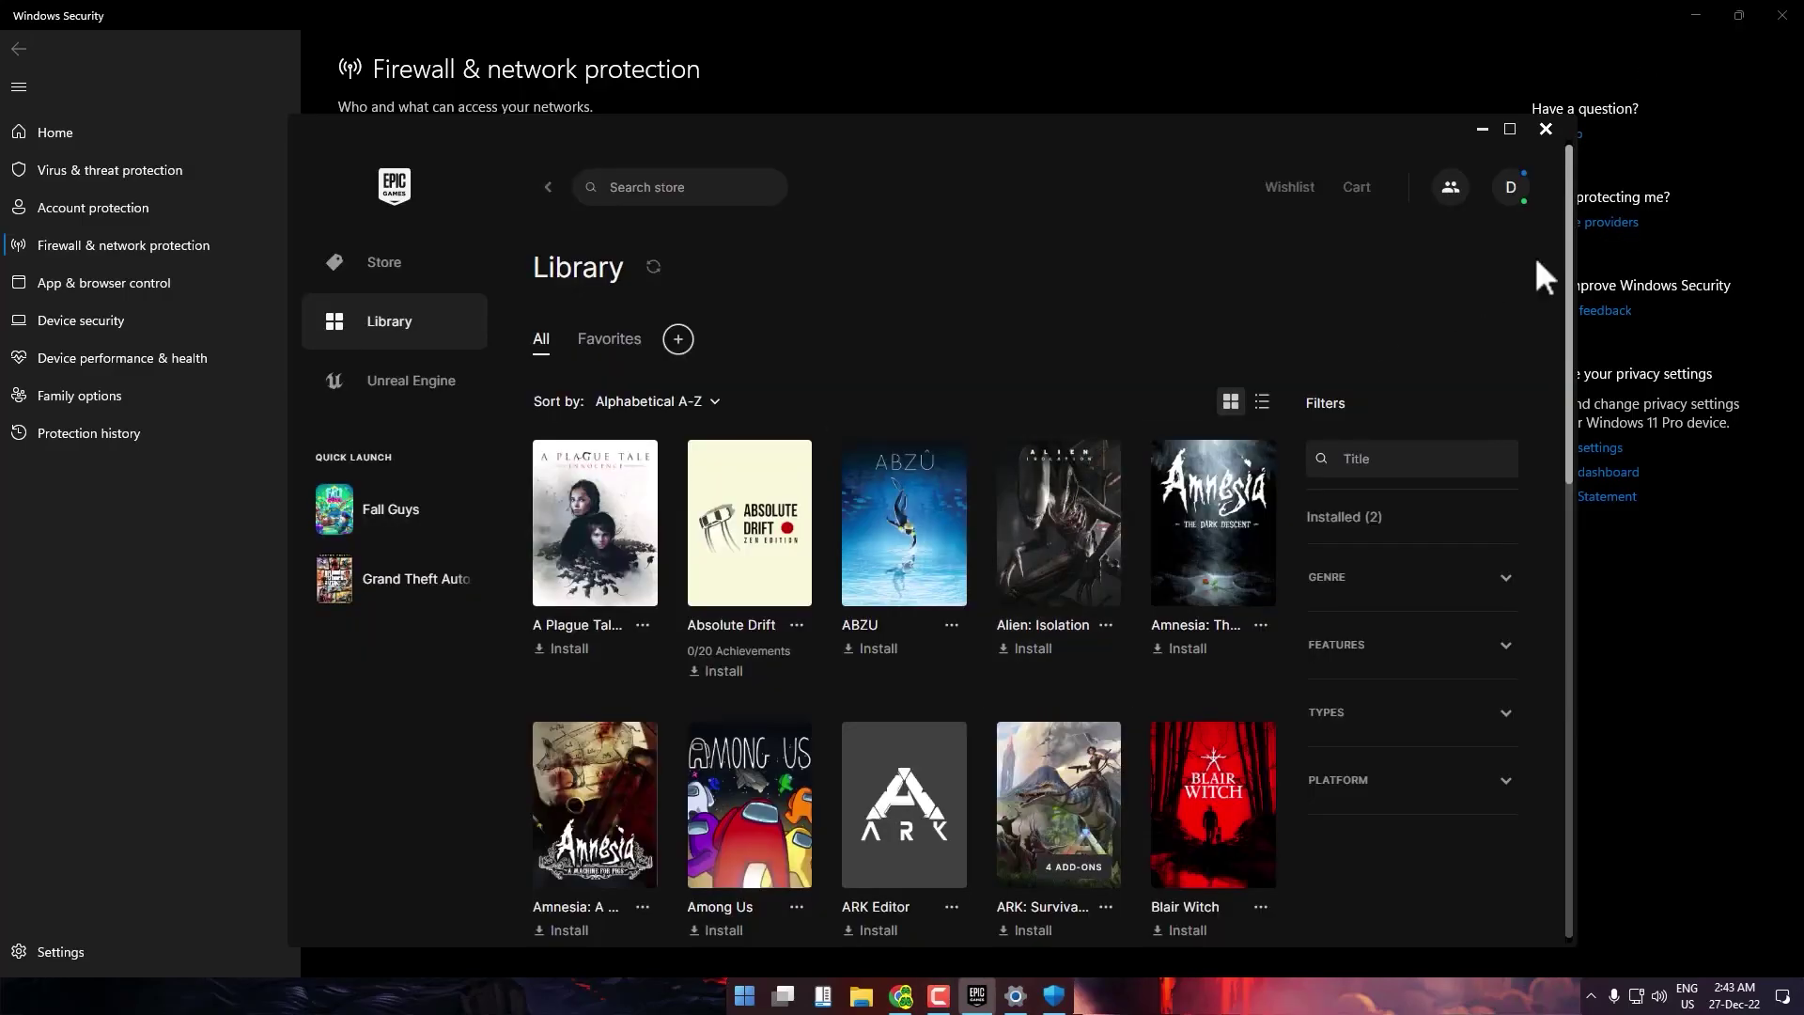
left_click(1552, 128)
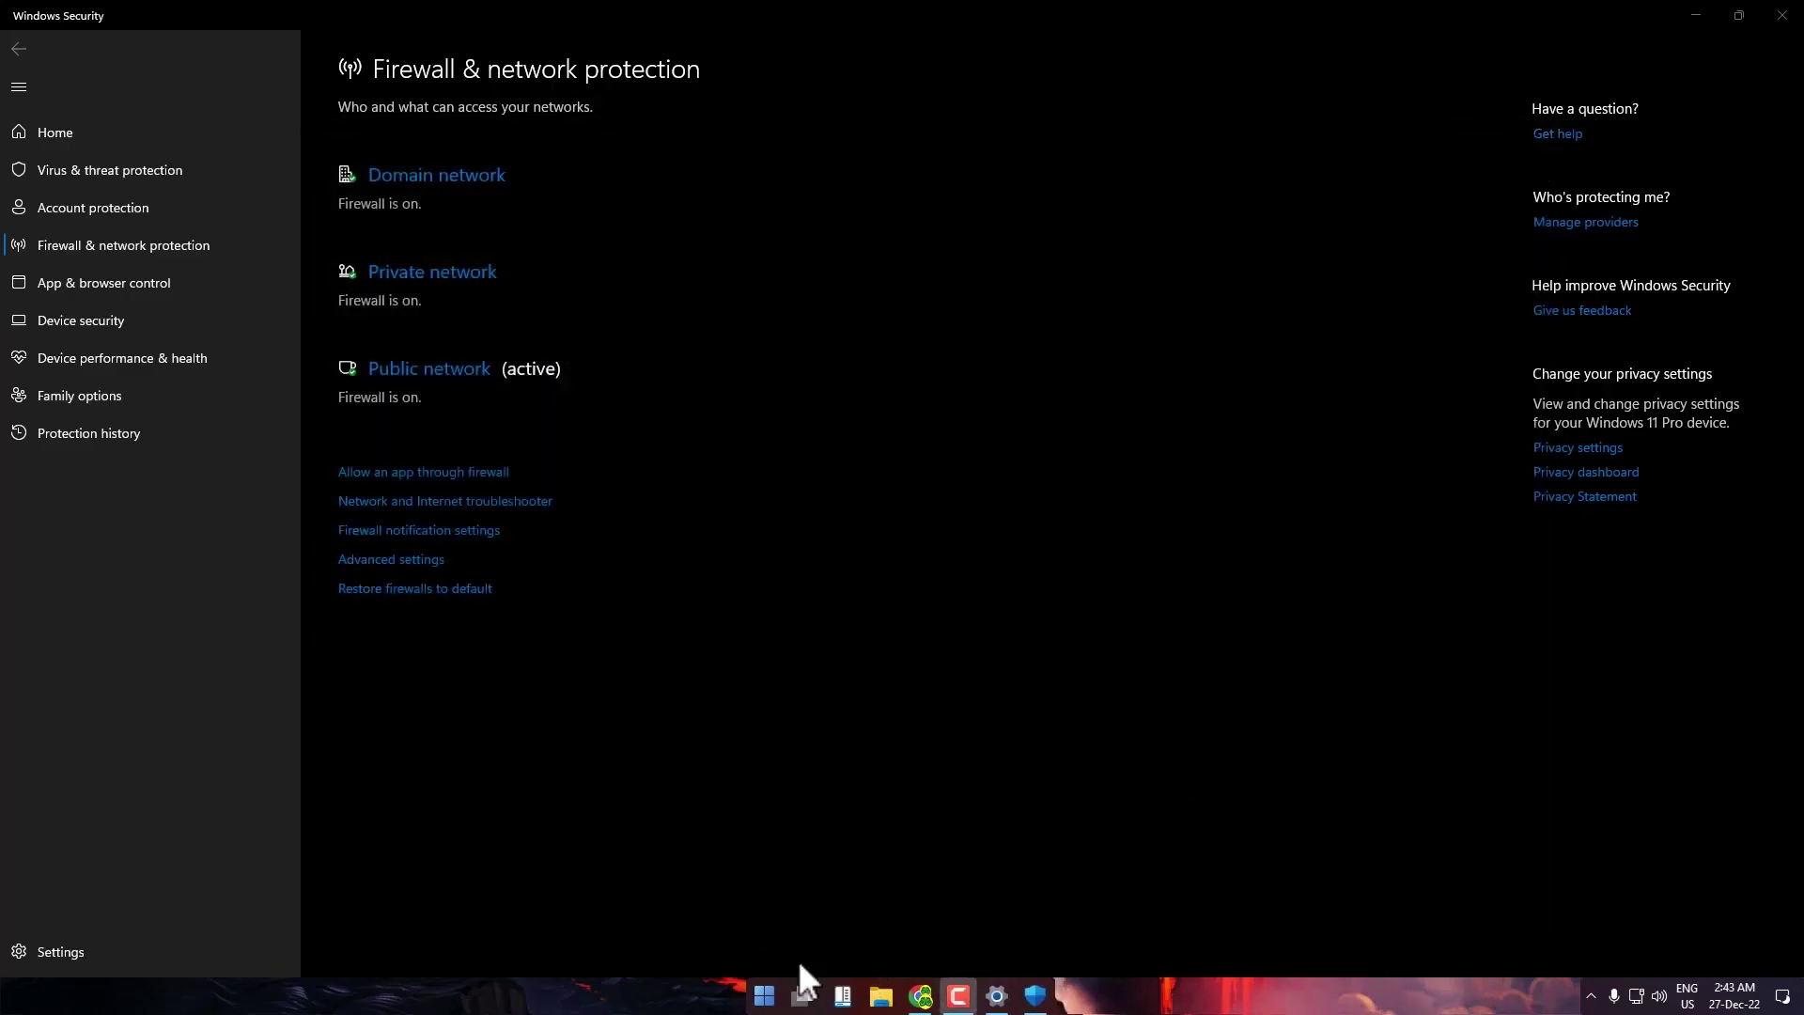
Bring up the computer's Restart option and dismiss it without restarting.
left_click(774, 994)
left_click(1134, 935)
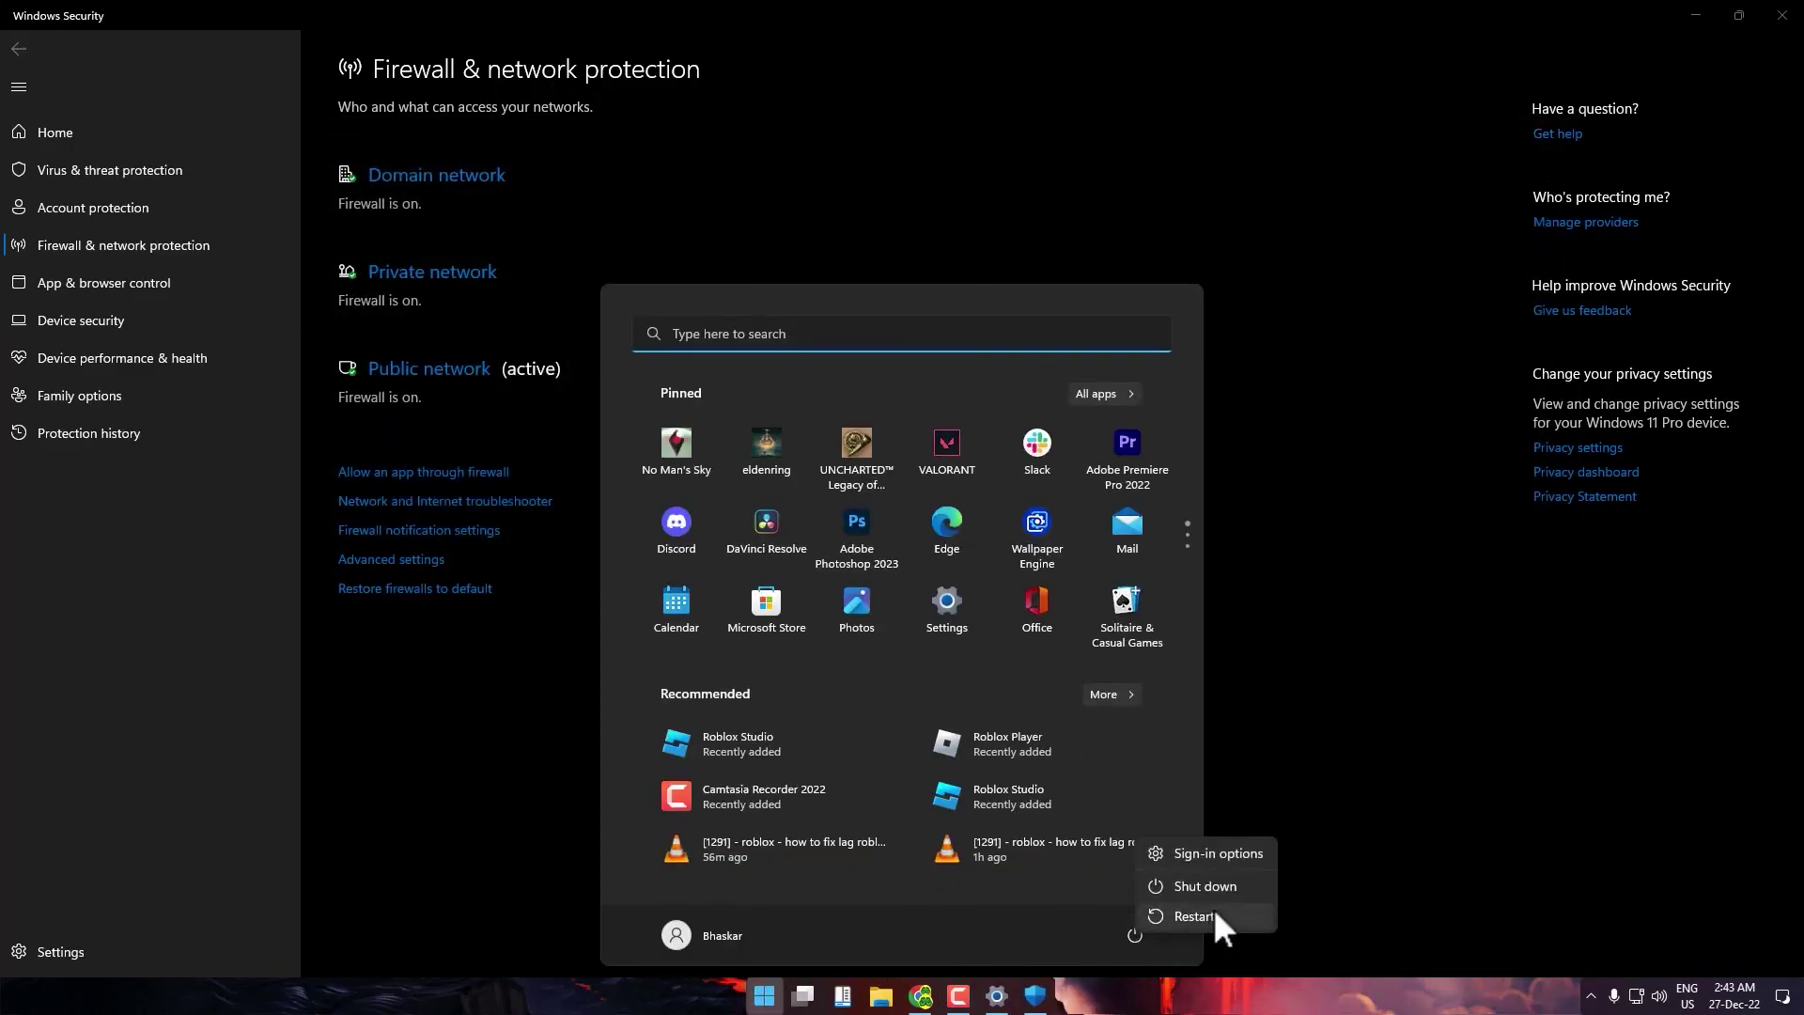
key("Escape")
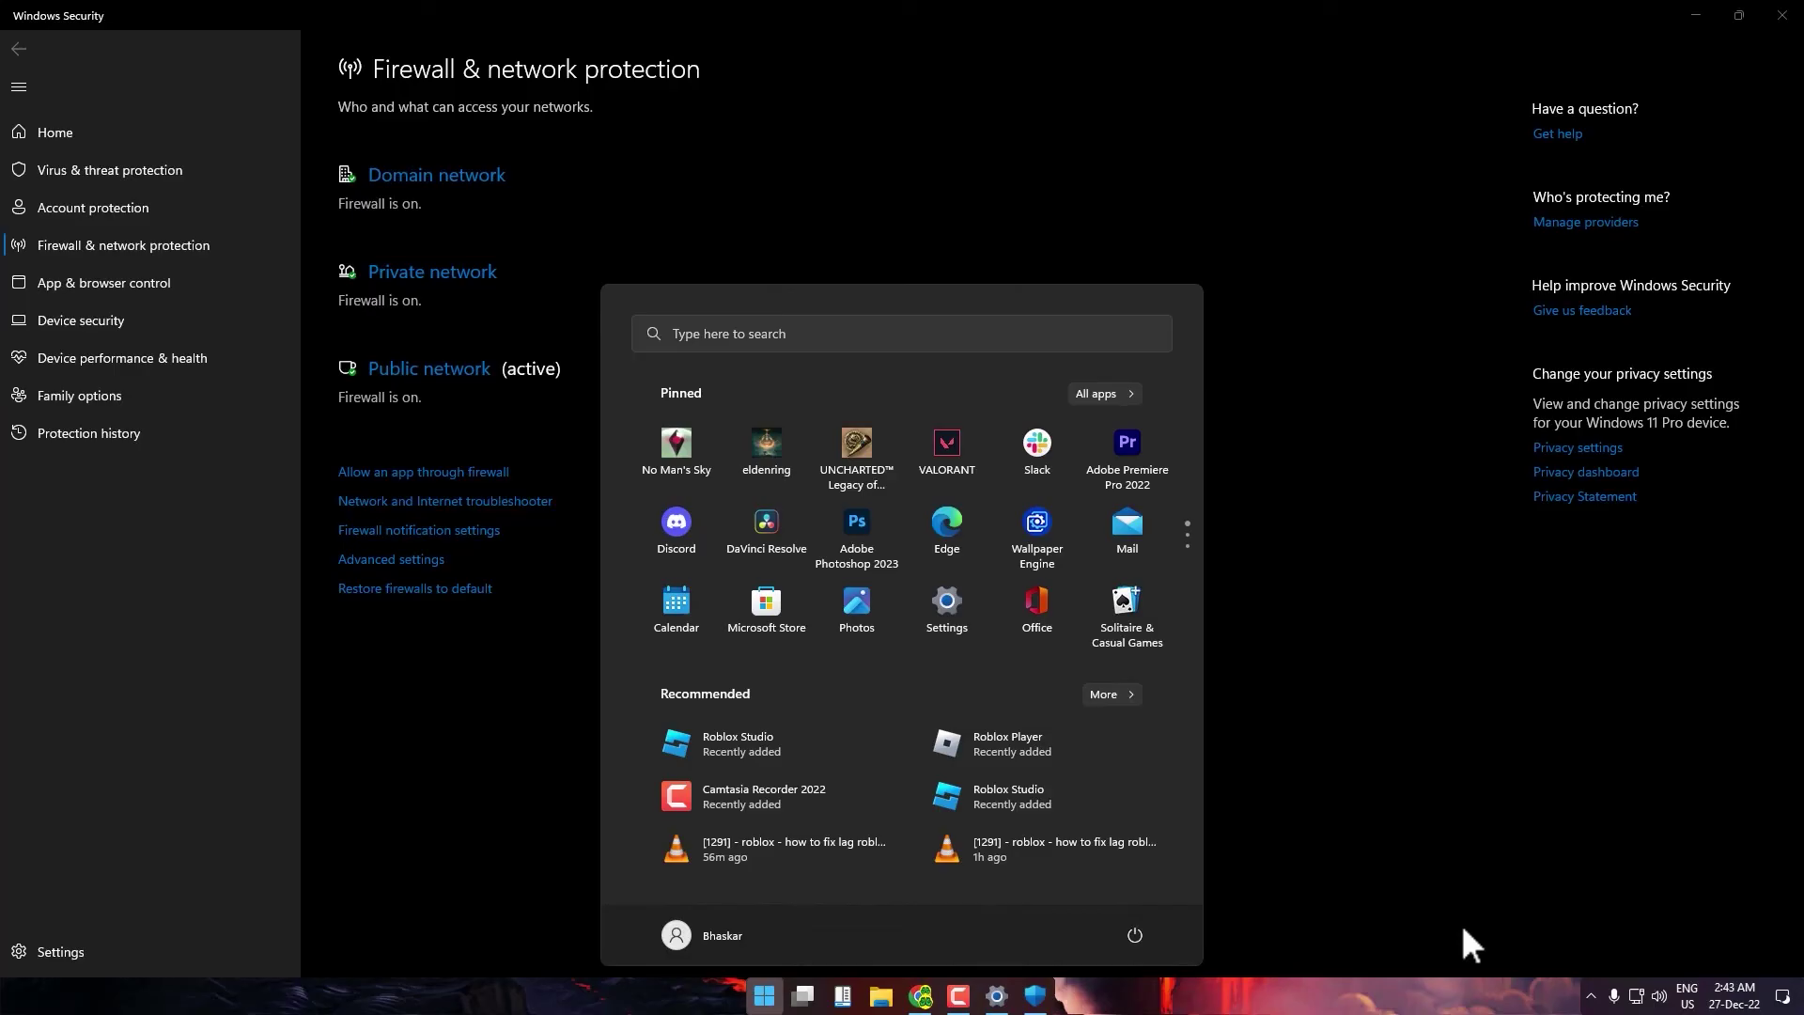
left_click(1399, 861)
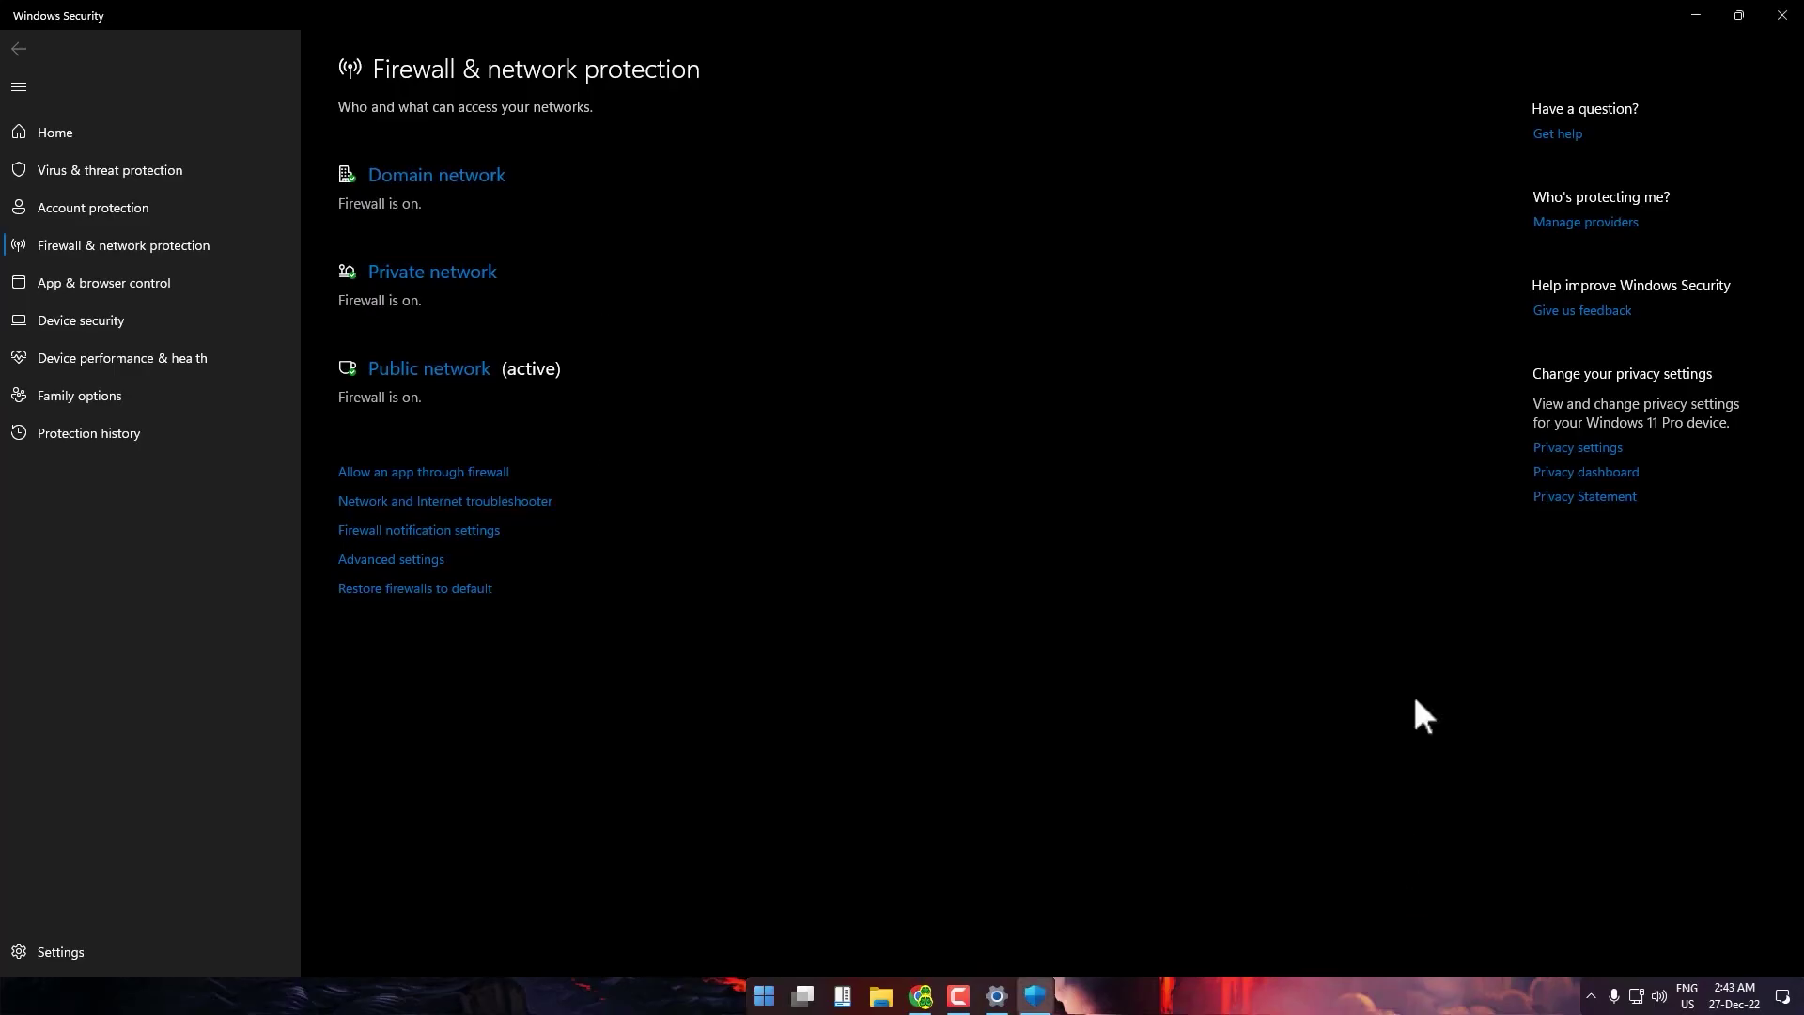
Close the Windows Security and Settings windows to return to the desktop.
left_click(1739, 16)
left_click(1187, 80)
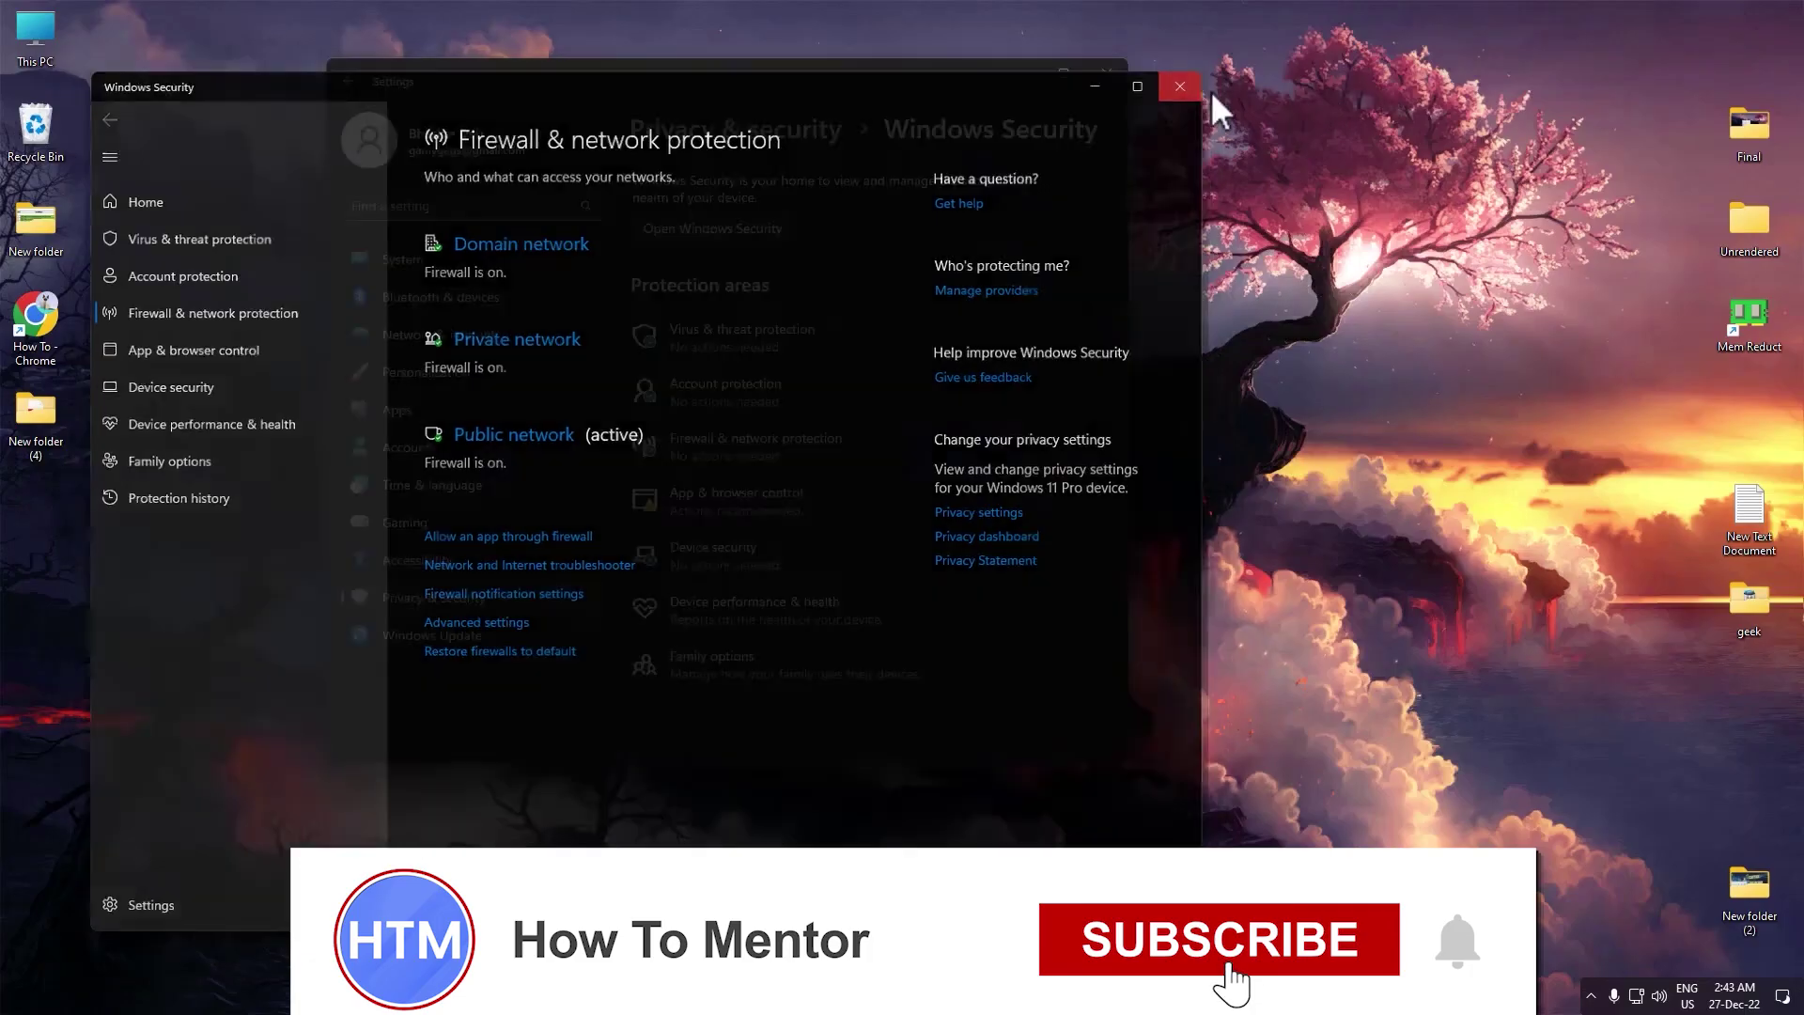
key("alt+F4")
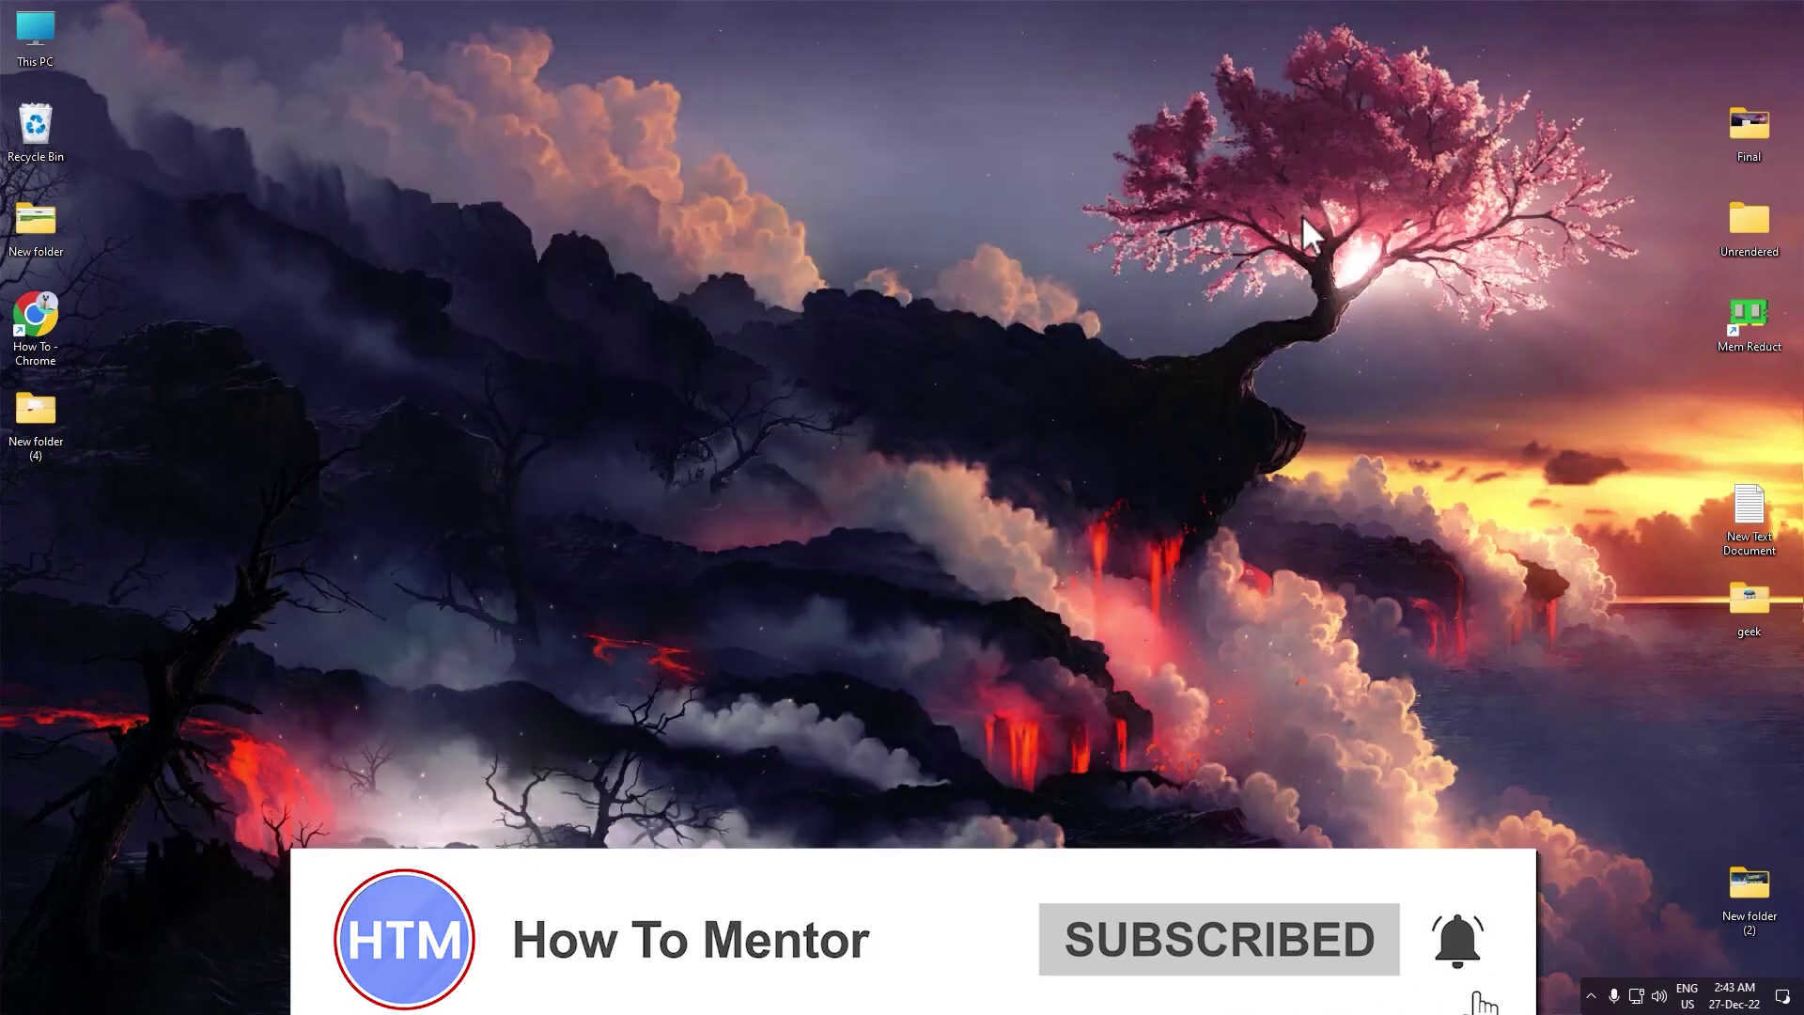